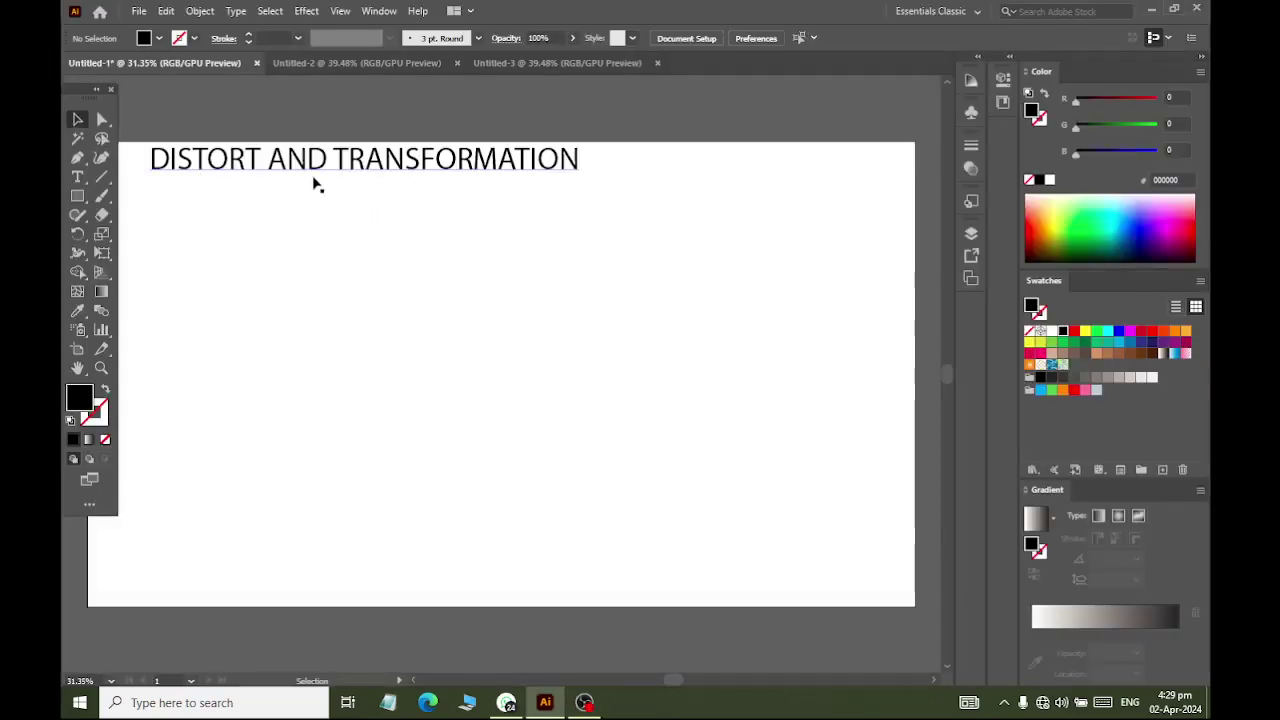
Draw a rectangle below the DISTORT AND TRANSFORMATION title with the Rectangle tool.
click(308, 11)
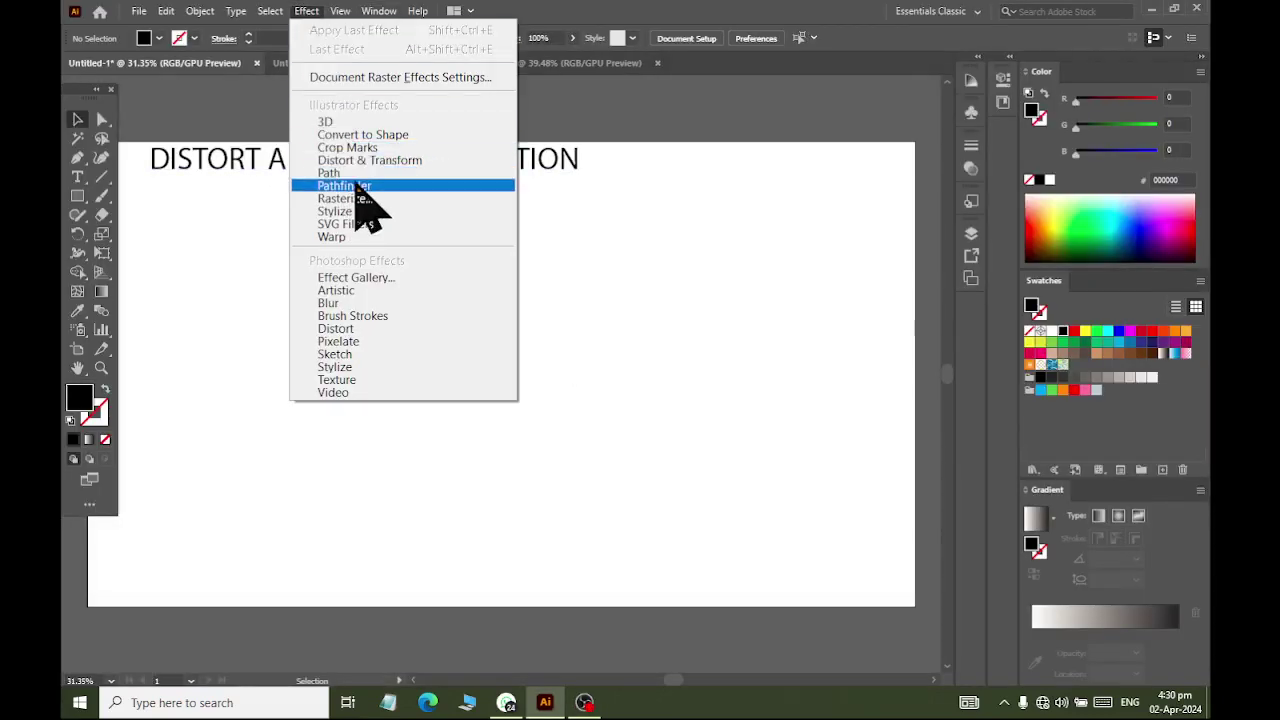
mouse_move(369, 160)
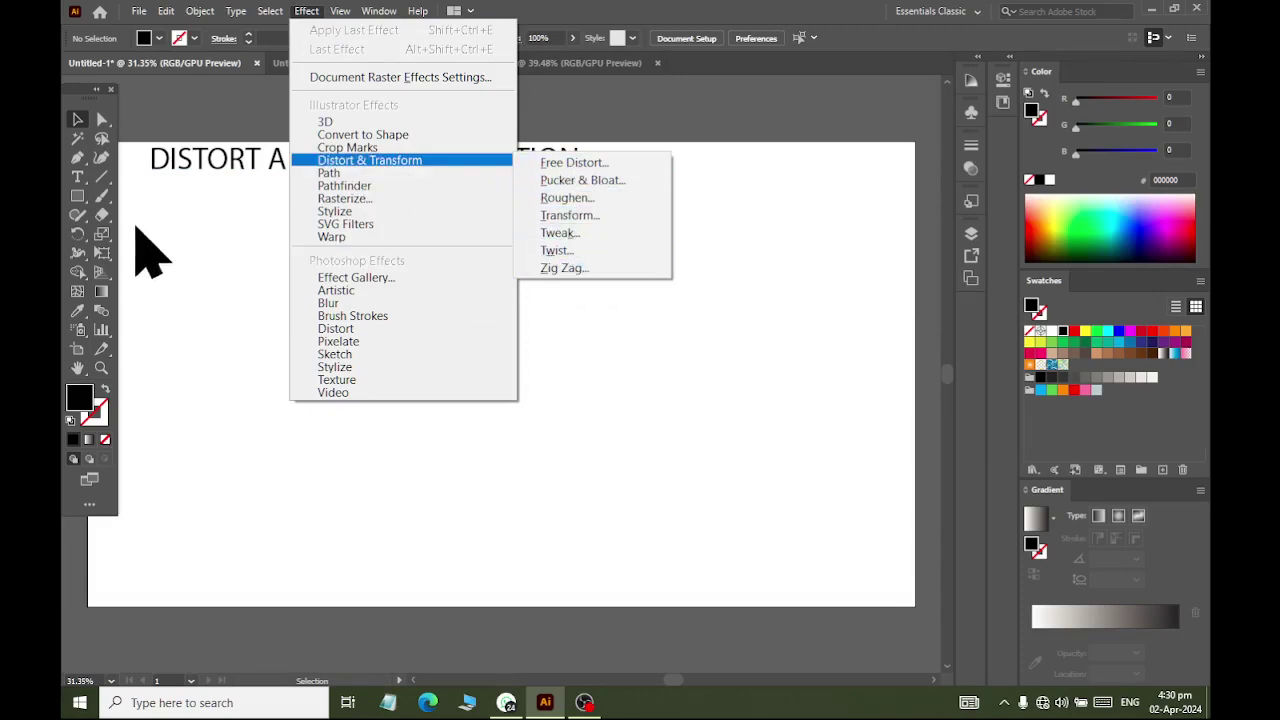
click(78, 210)
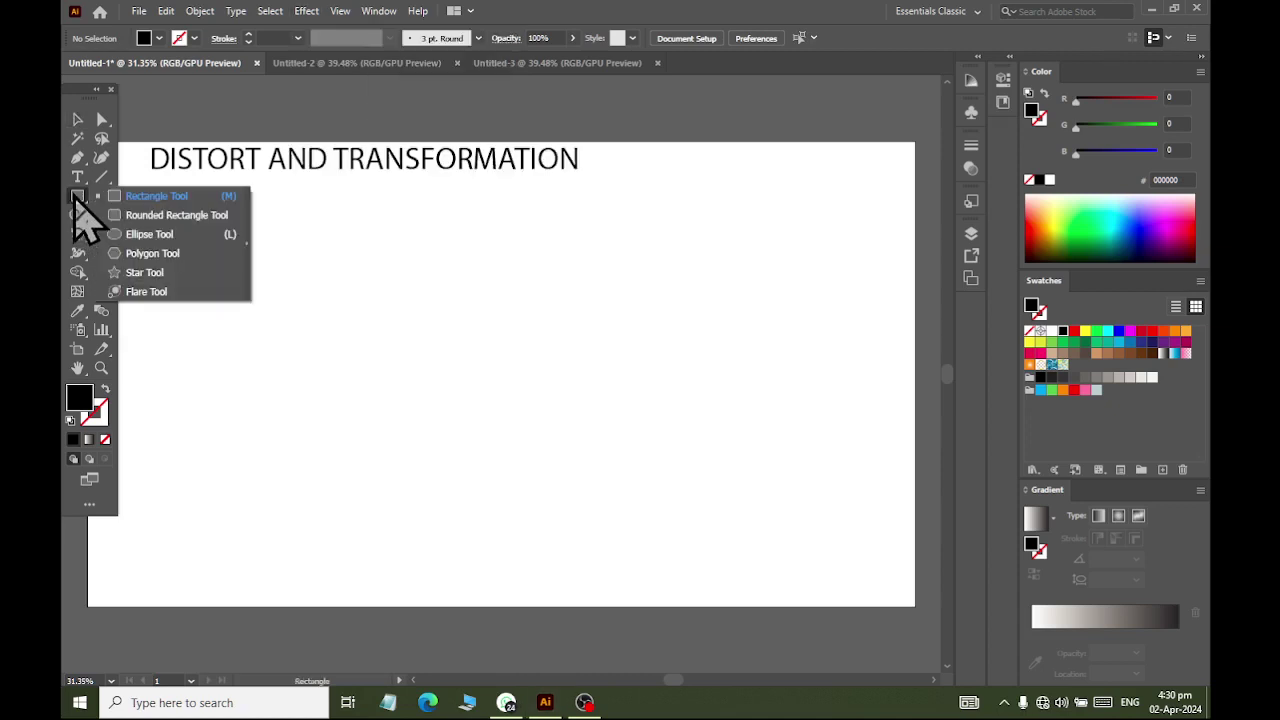
click(156, 196)
drag(348, 265, 548, 442)
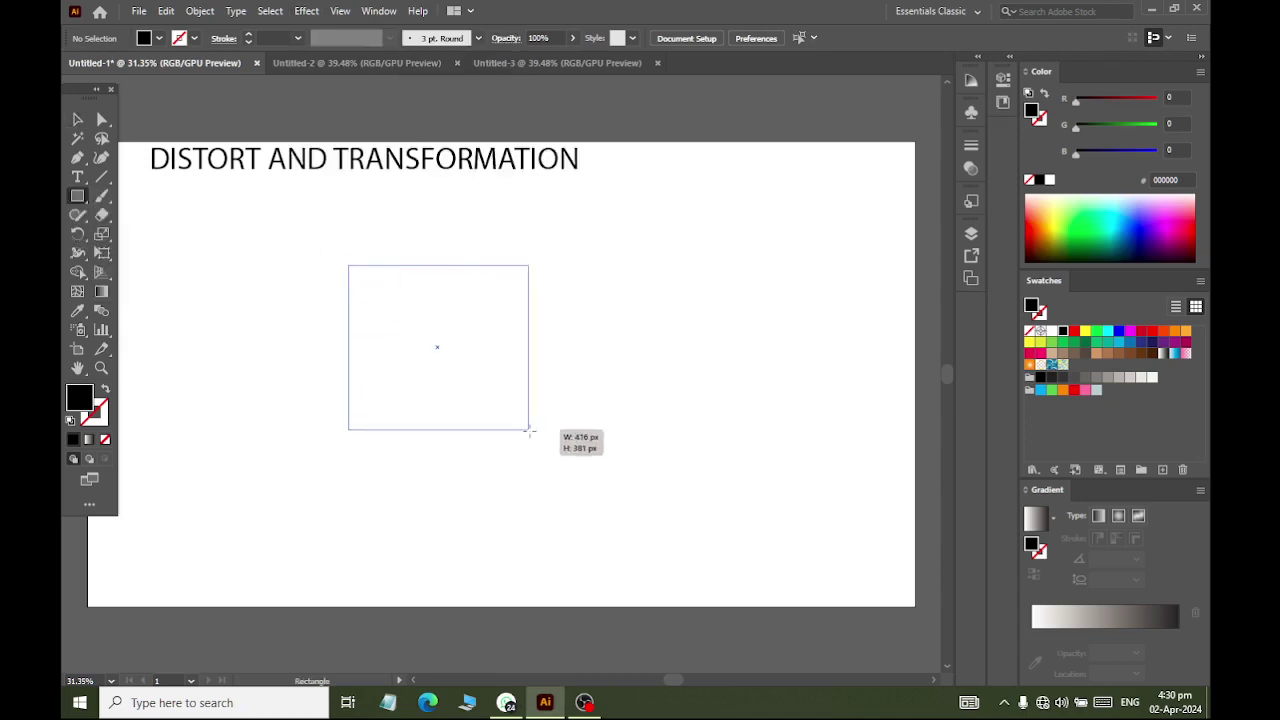
click(78, 120)
Give the rectangle a black 1 pt stroke and no fill.
click(158, 40)
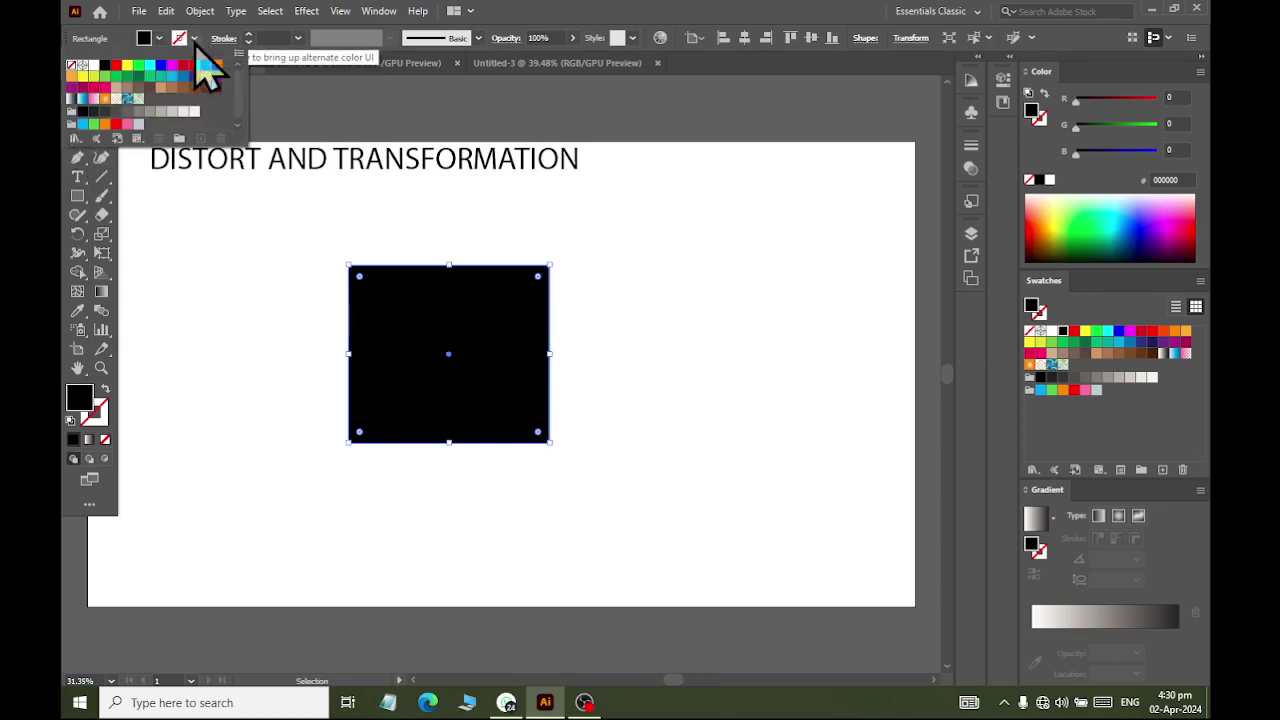
click(165, 62)
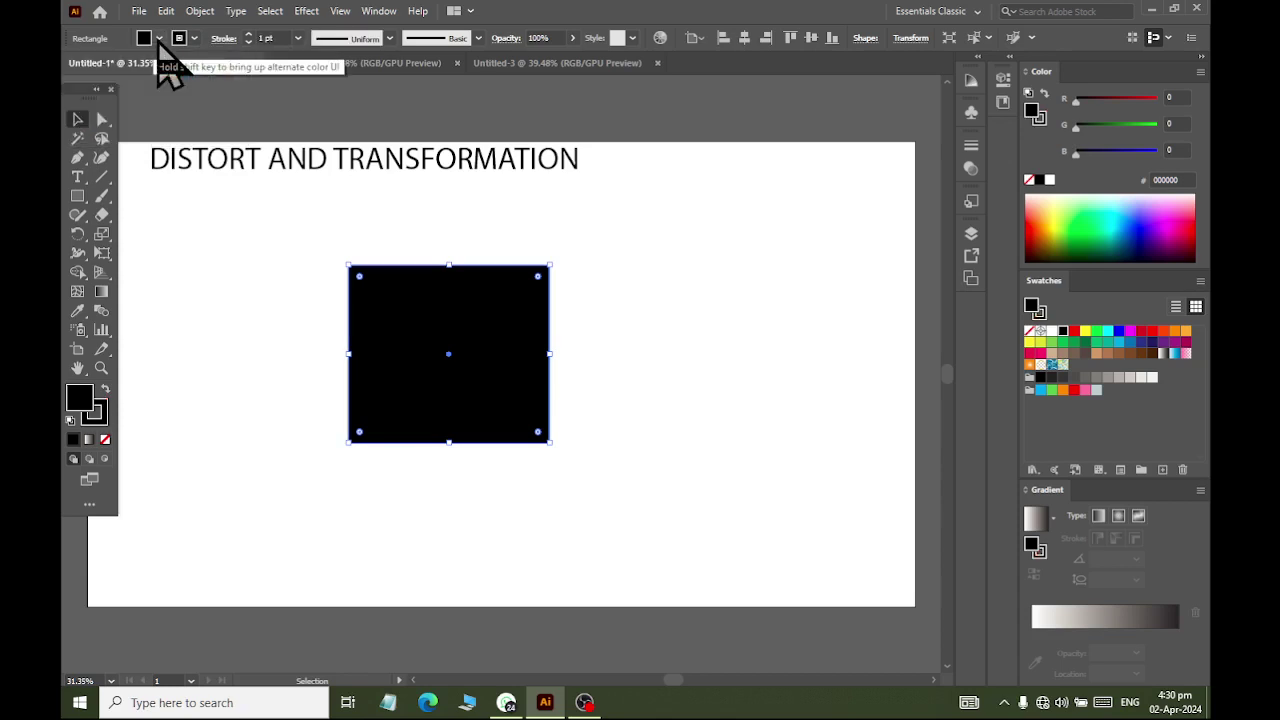
click(158, 41)
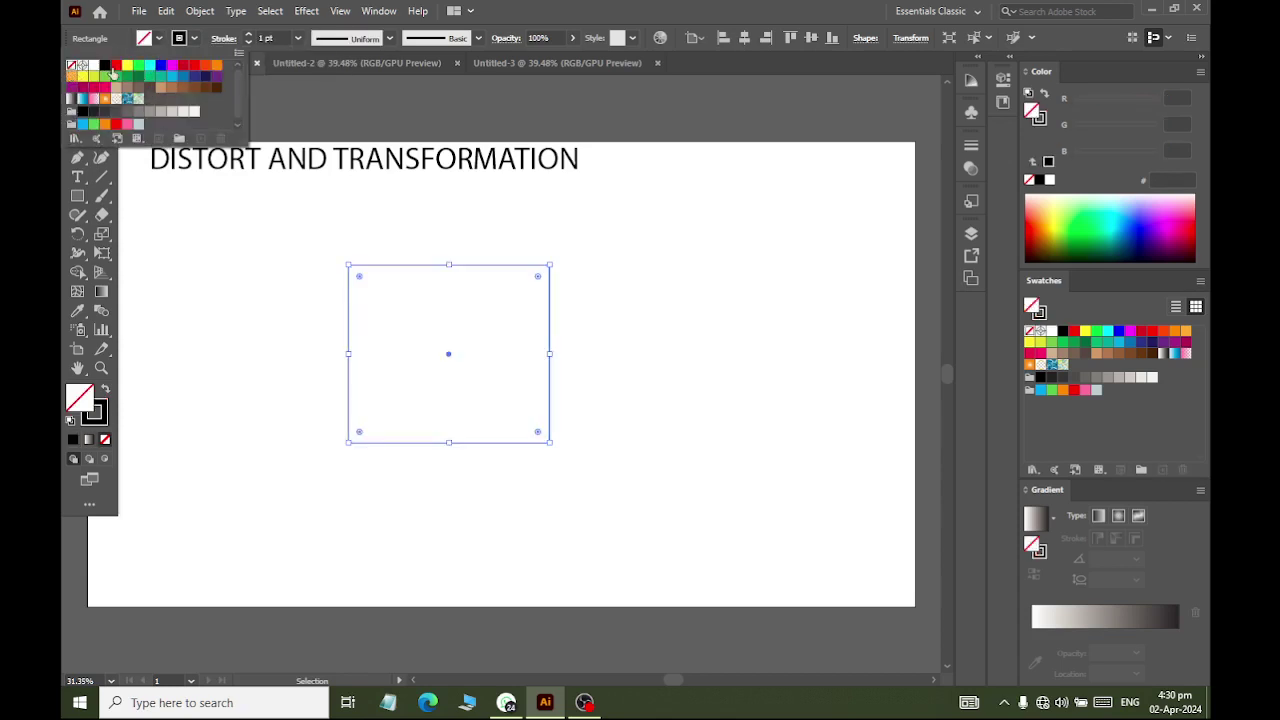
click(71, 65)
click(312, 14)
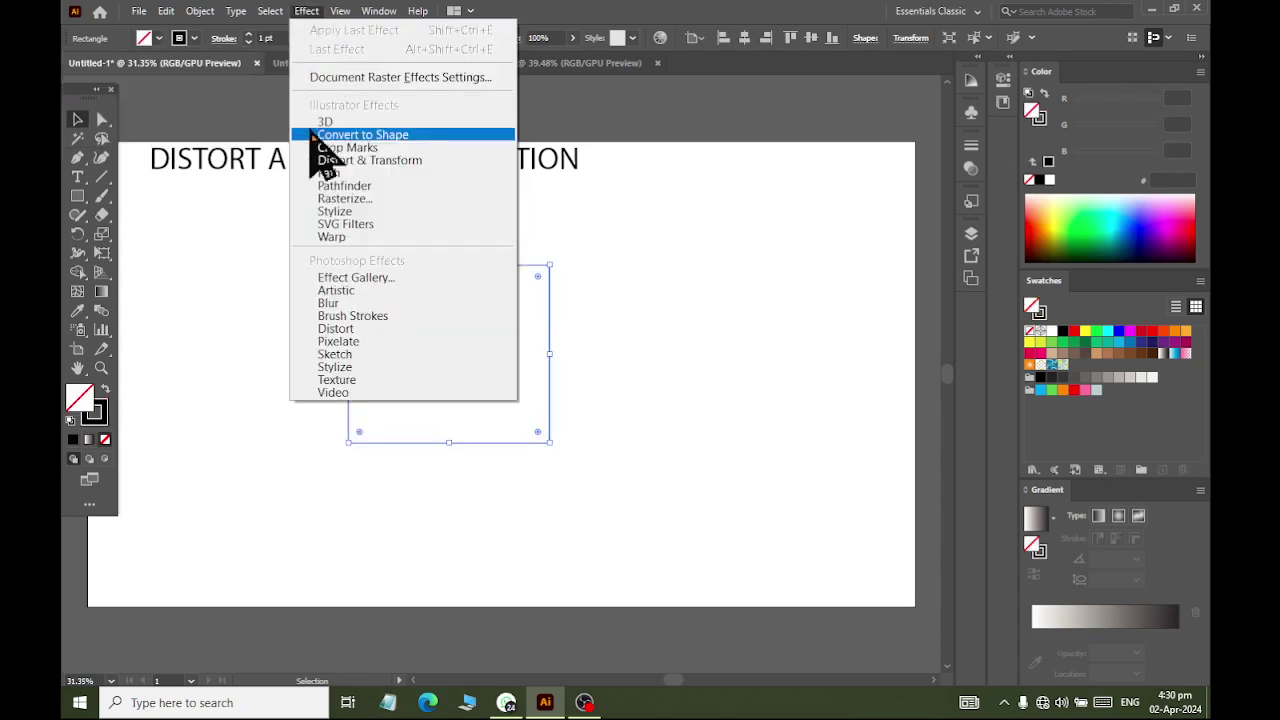
Apply Free Distort, raising the lower-right and top corners and slanting the left side into a skewed quadrilateral.
click(551, 164)
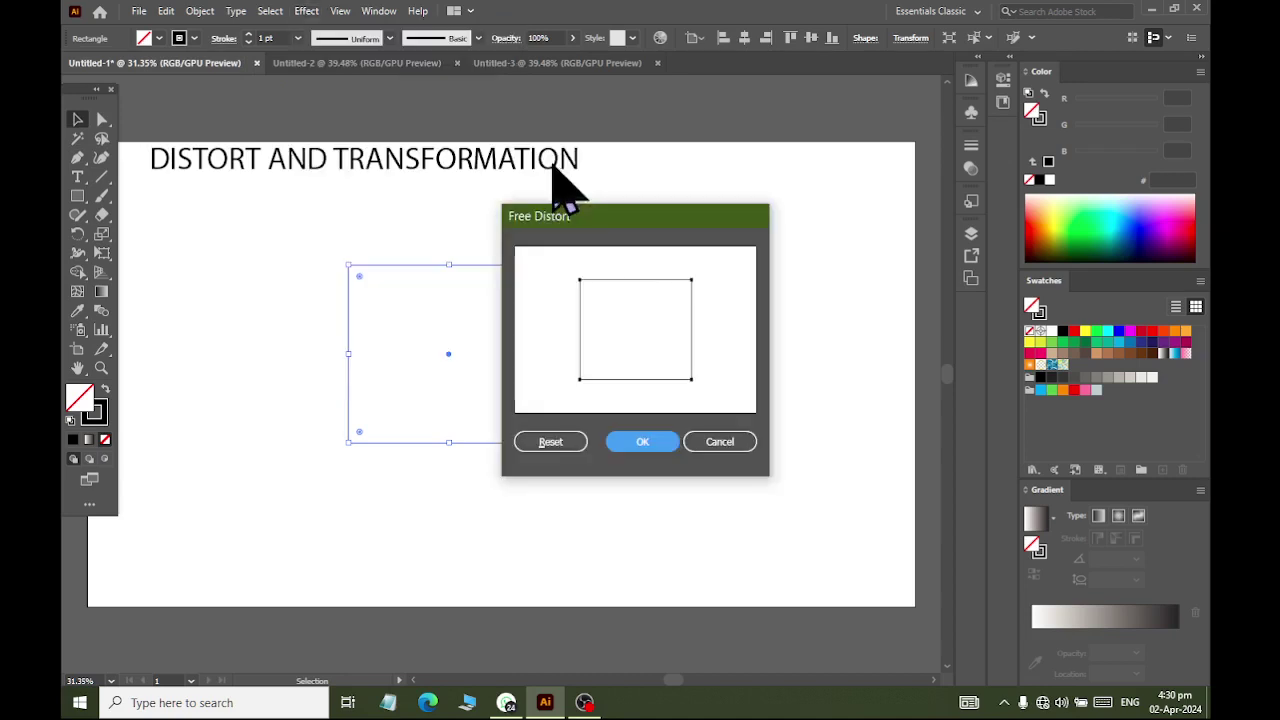
drag(664, 222, 751, 205)
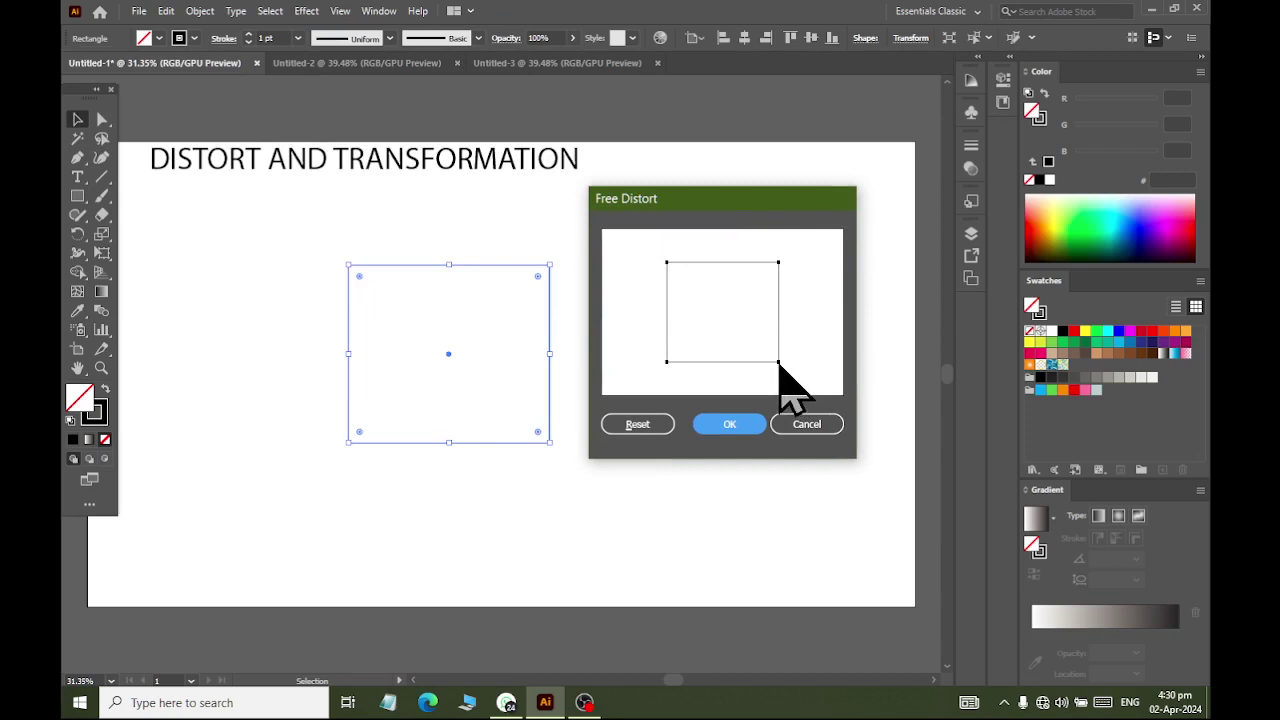
drag(785, 367, 789, 313)
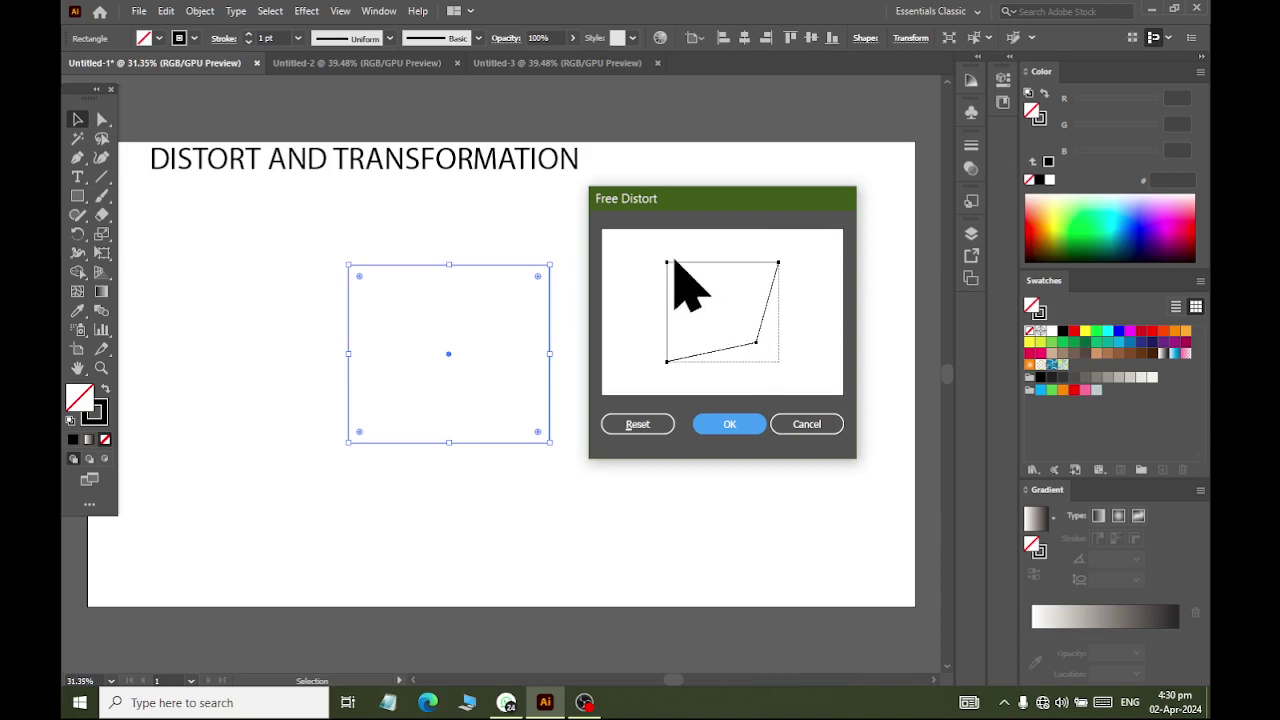
drag(667, 263, 691, 263)
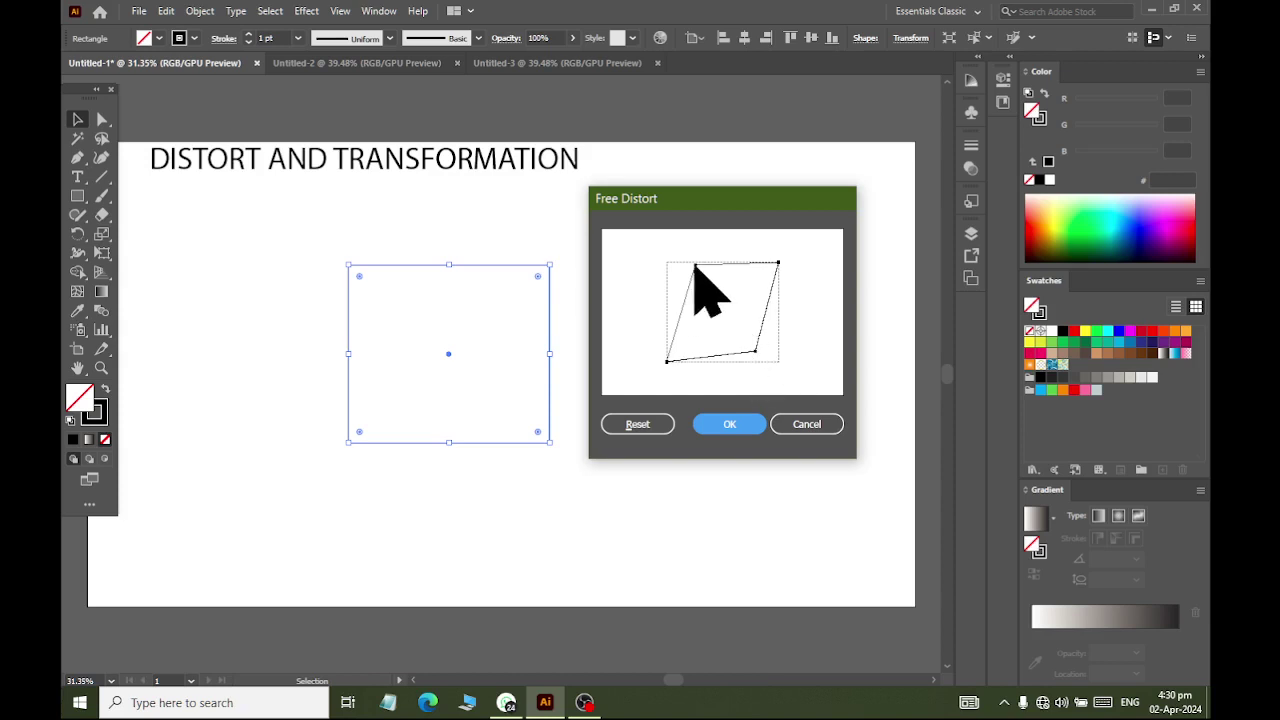
drag(694, 265, 692, 245)
drag(778, 262, 778, 243)
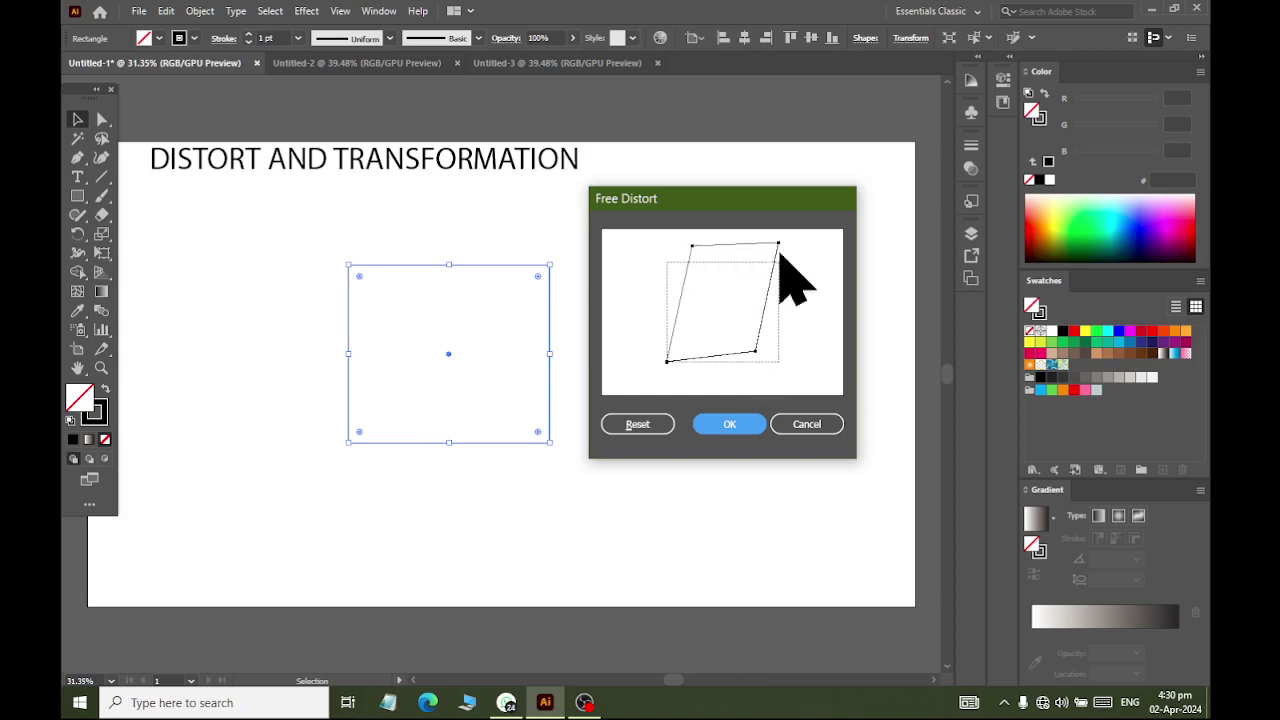
click(748, 424)
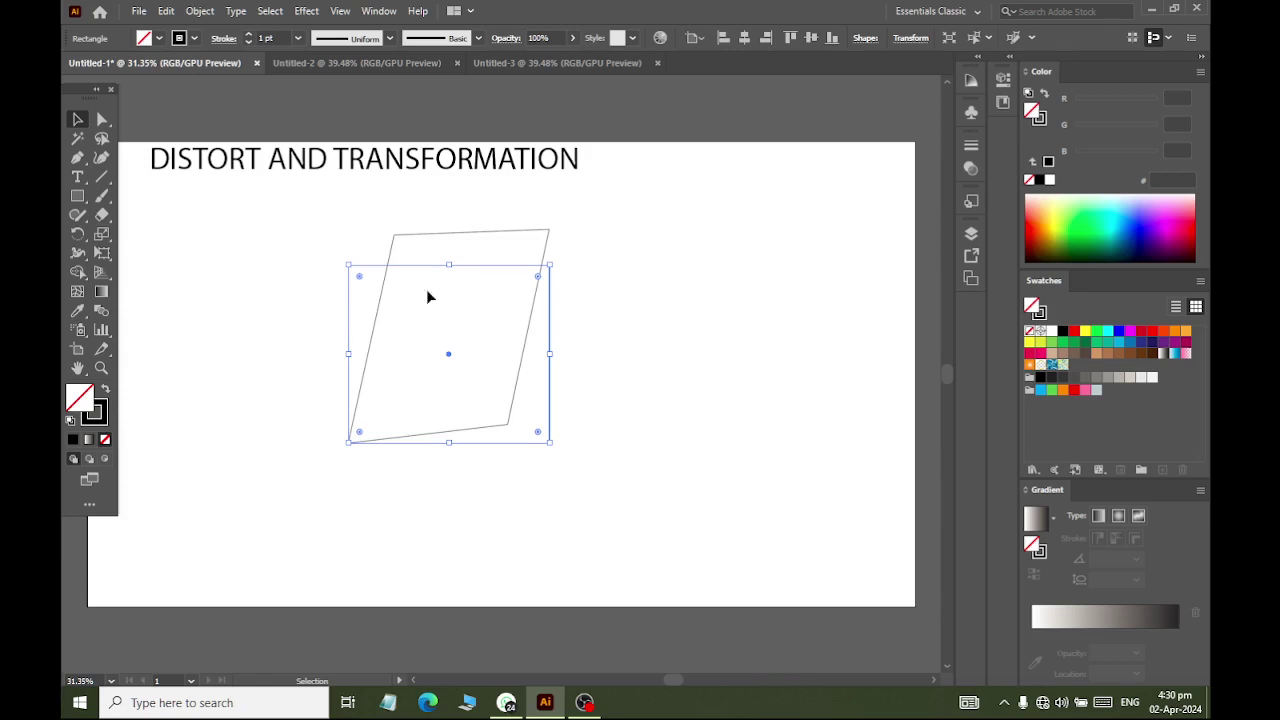
Dock the Appearance panel beside the artwork, enlarge it, and reselect the distorted rectangle.
click(372, 11)
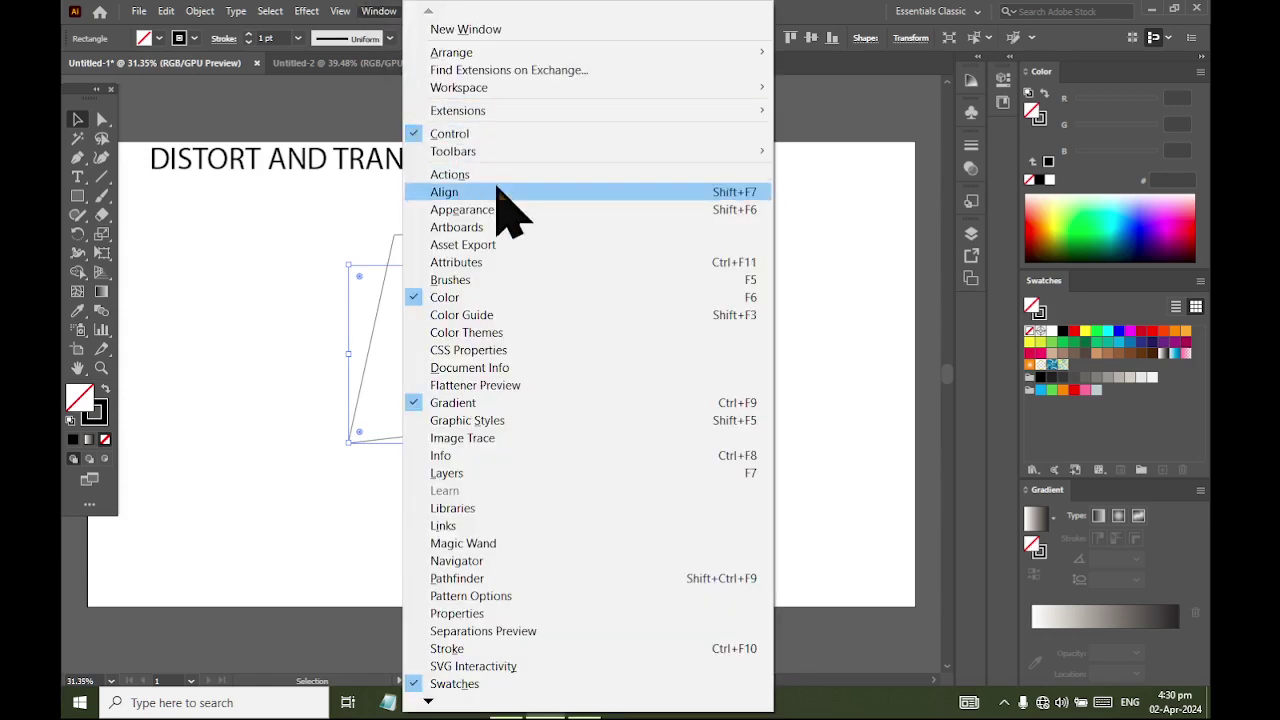
click(514, 210)
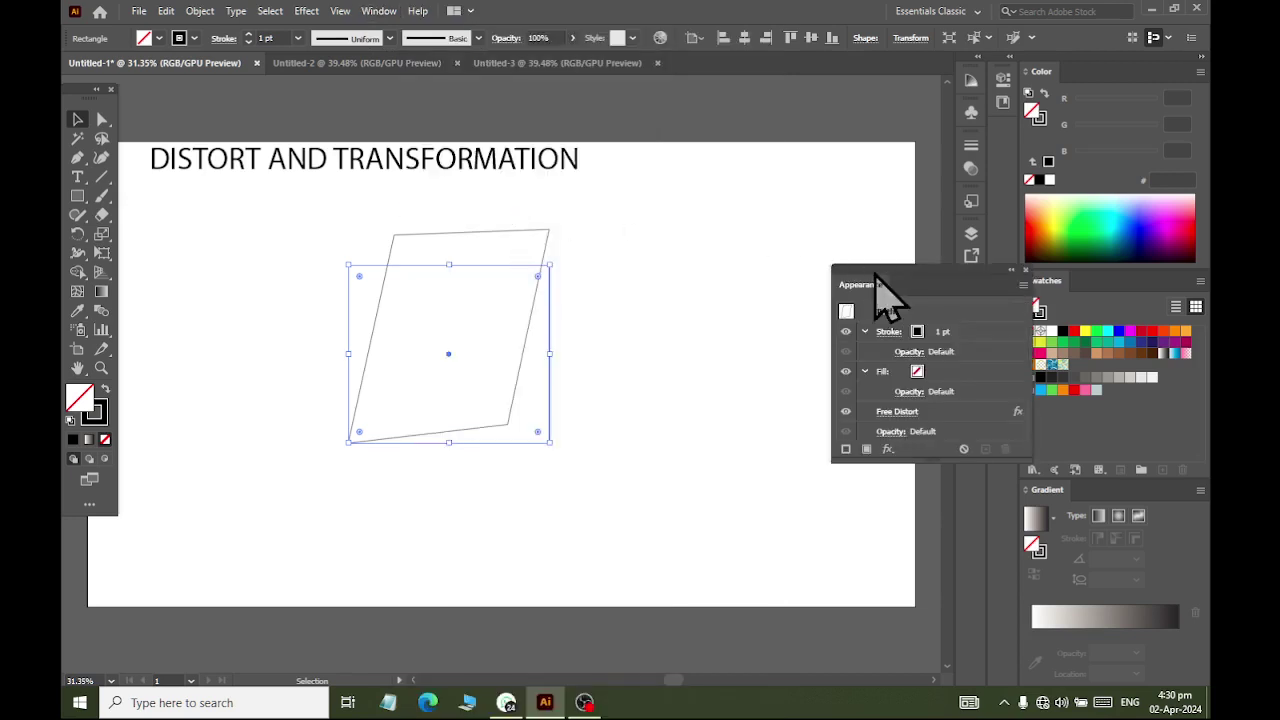
drag(880, 276, 692, 166)
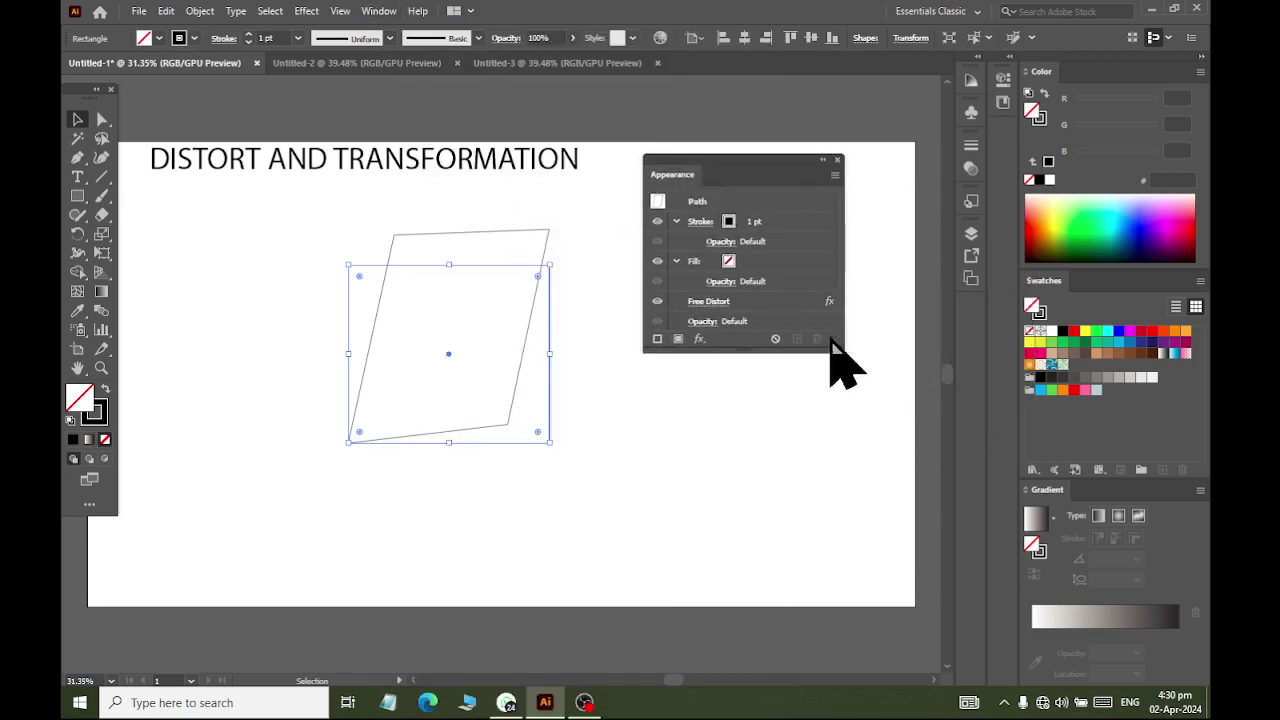
drag(844, 352, 865, 408)
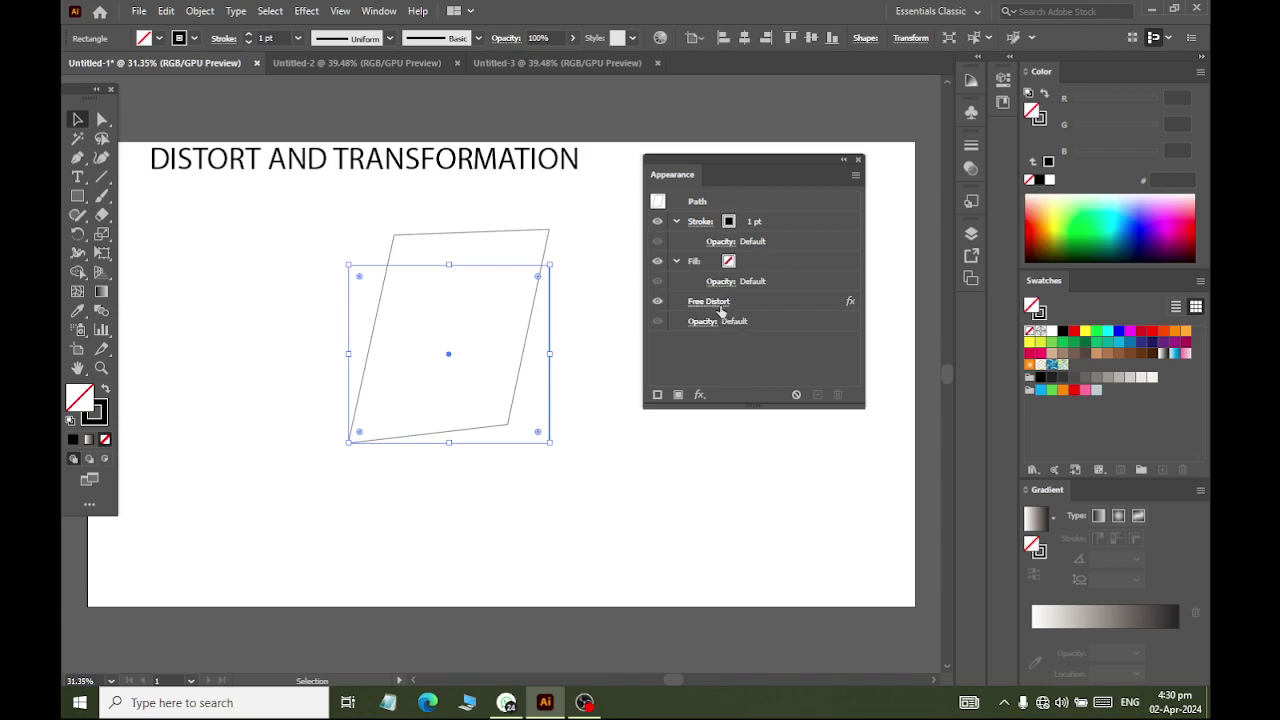
click(466, 275)
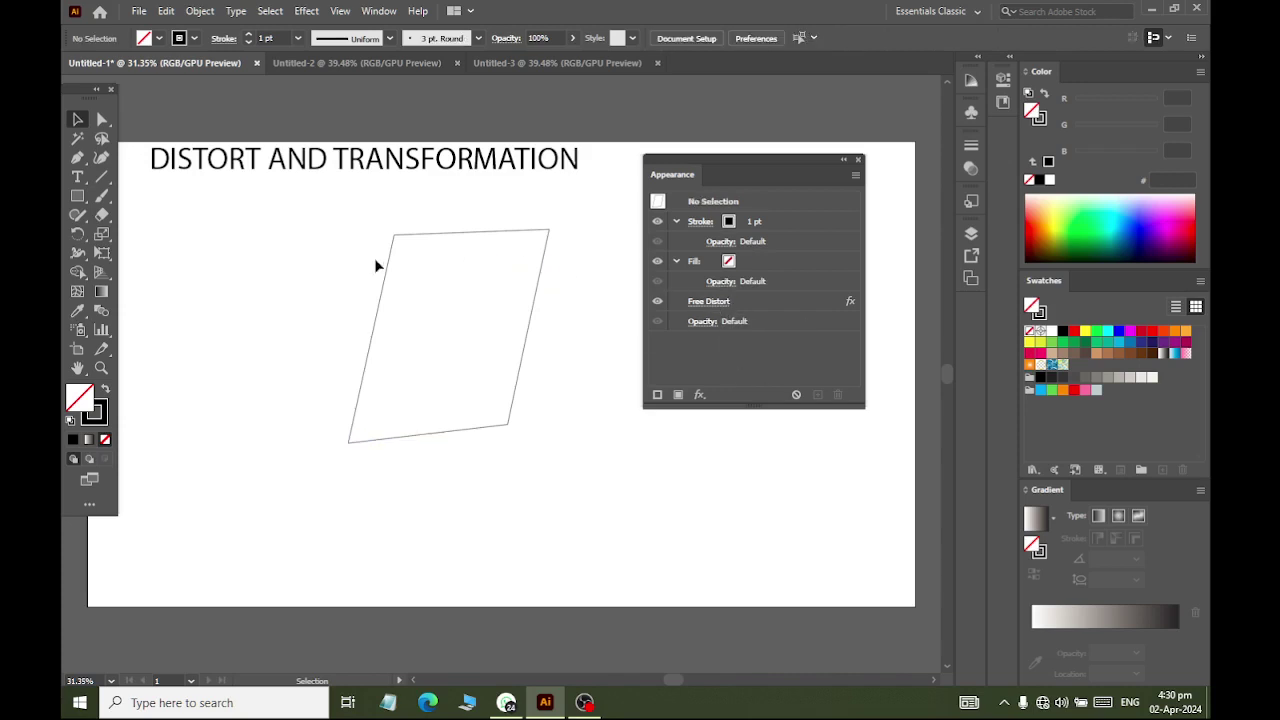
click(395, 277)
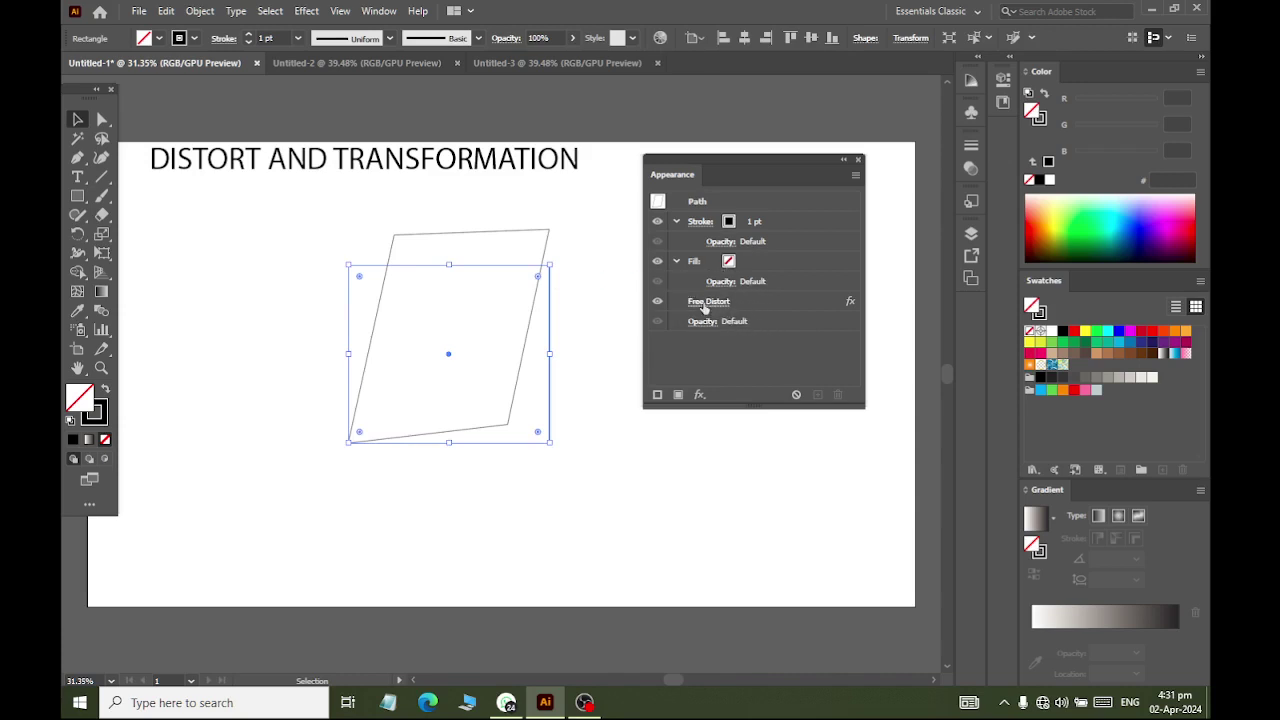
Reset the Free Distort, then re-edit it with the top-left corner moved down the left side.
click(708, 301)
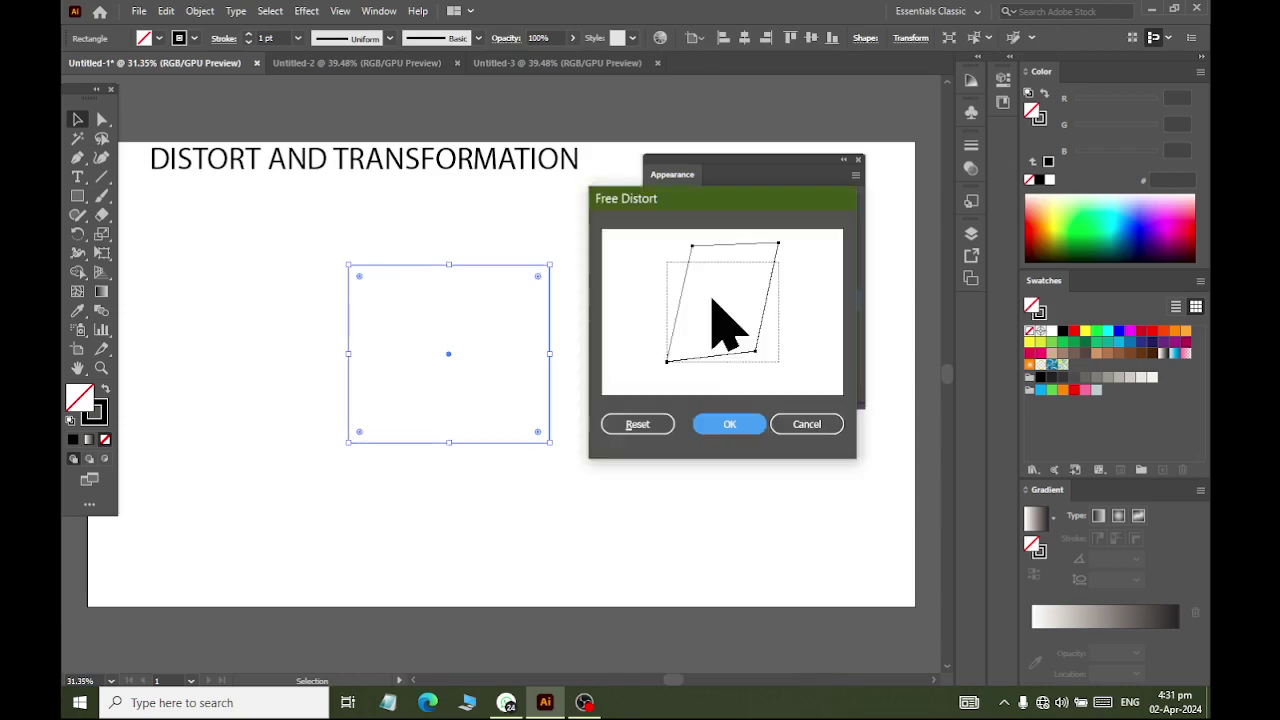
click(655, 428)
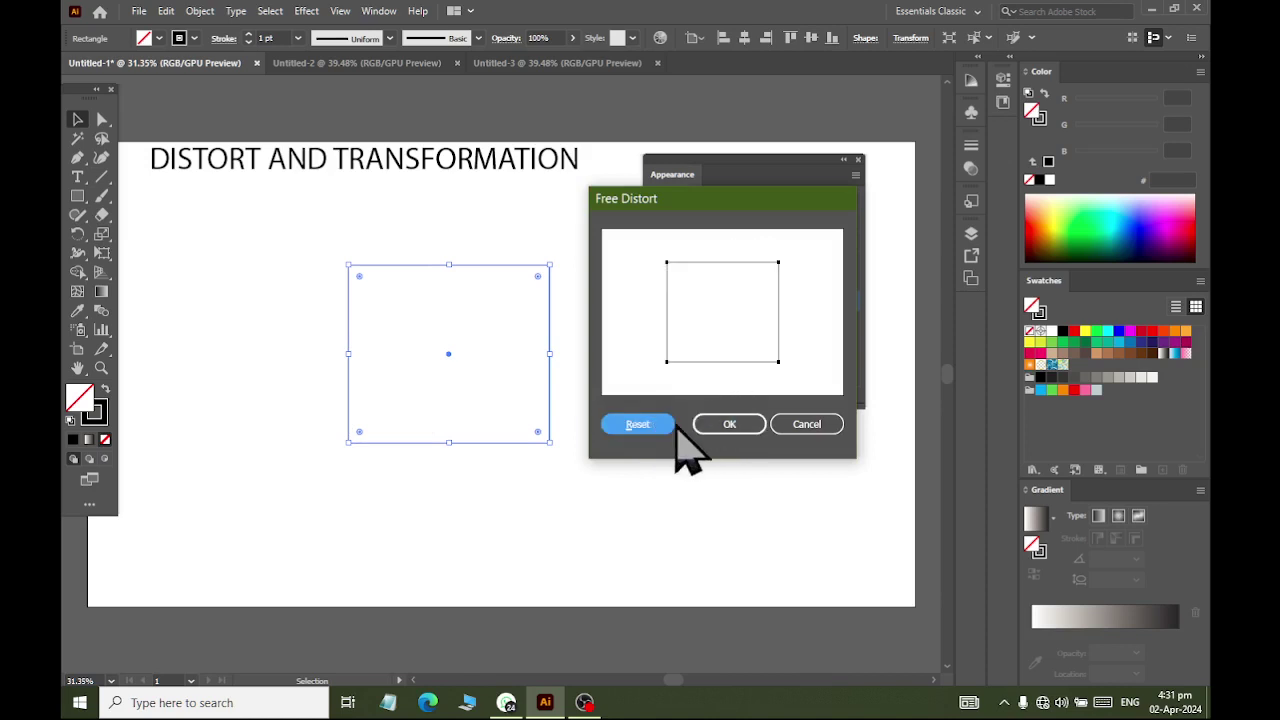
click(729, 424)
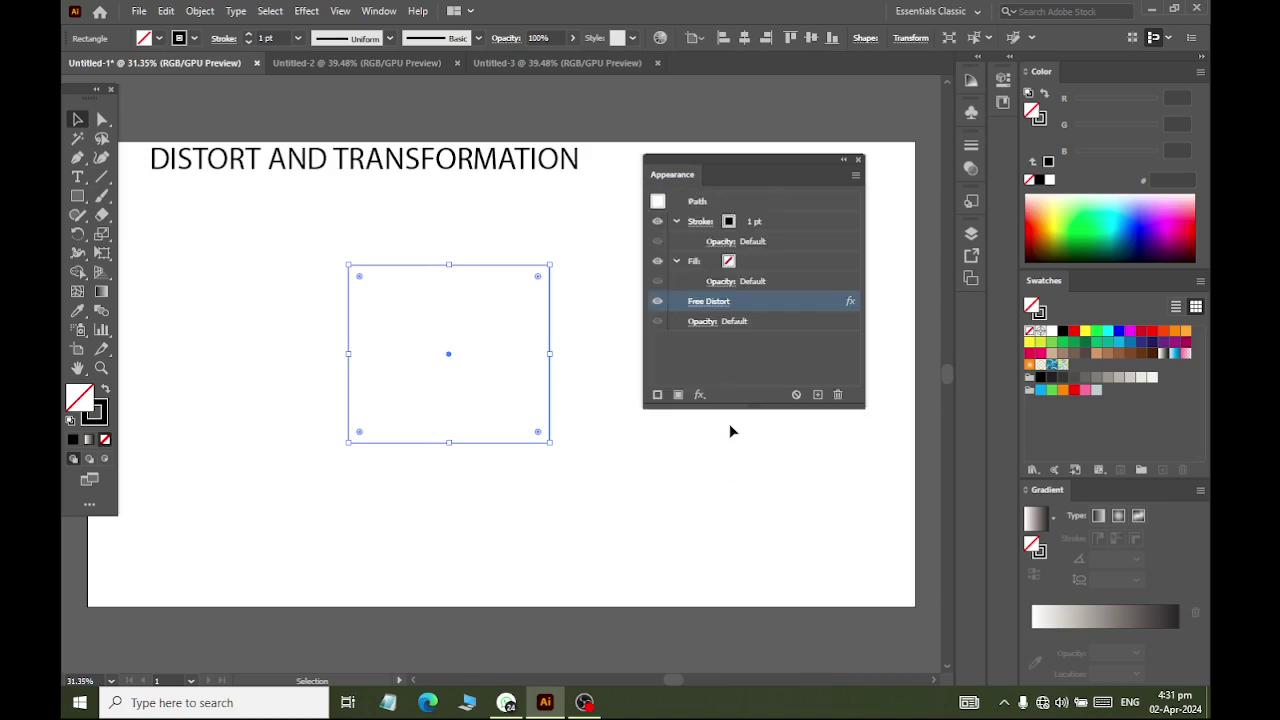
click(706, 302)
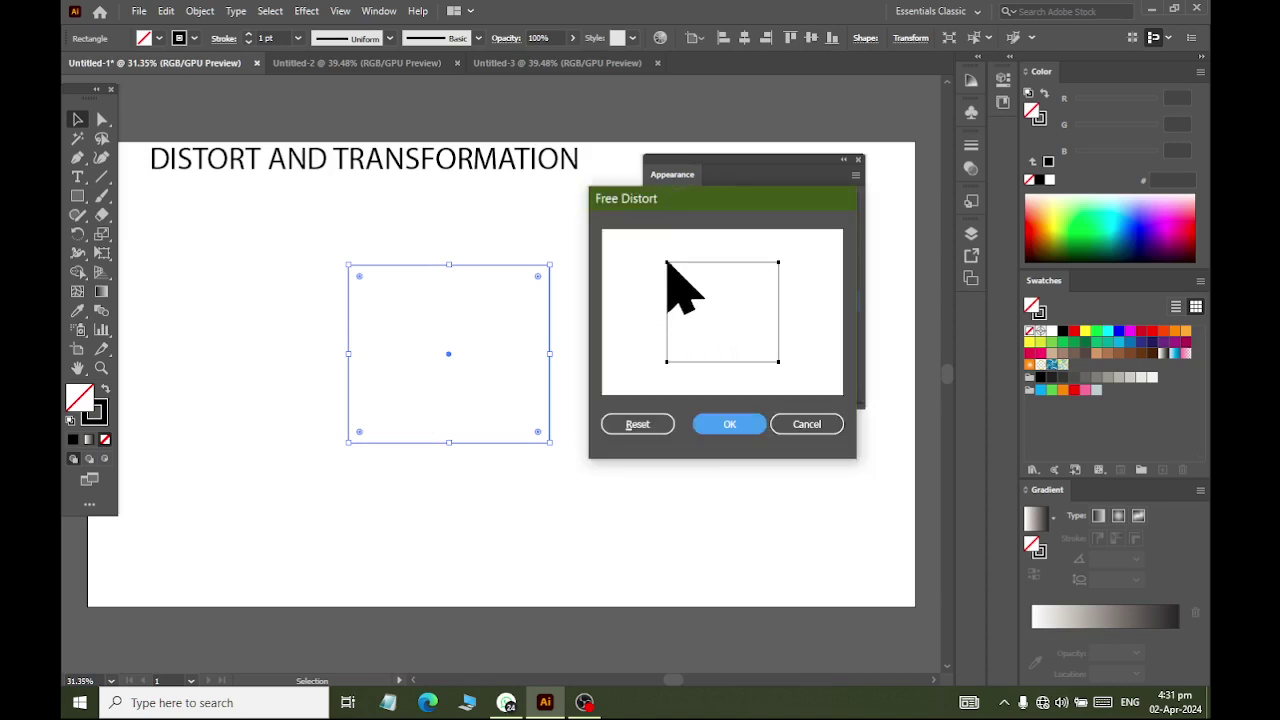
drag(667, 263, 667, 298)
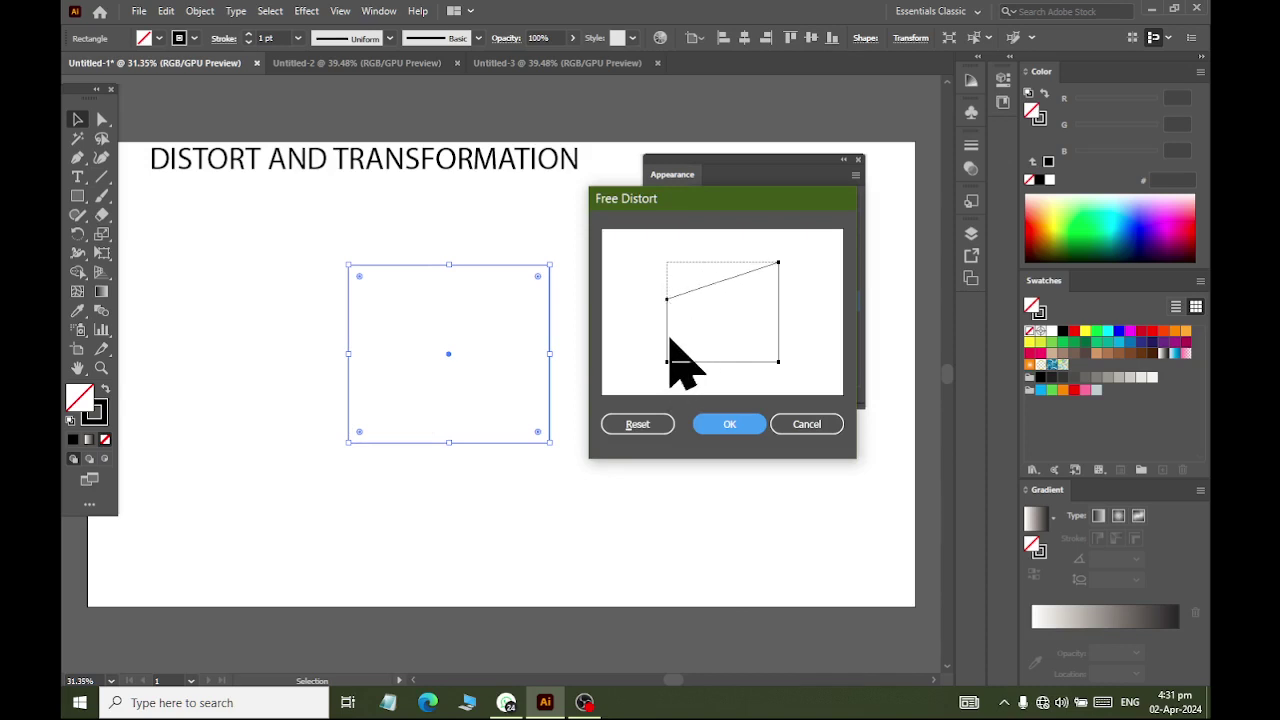
click(721, 422)
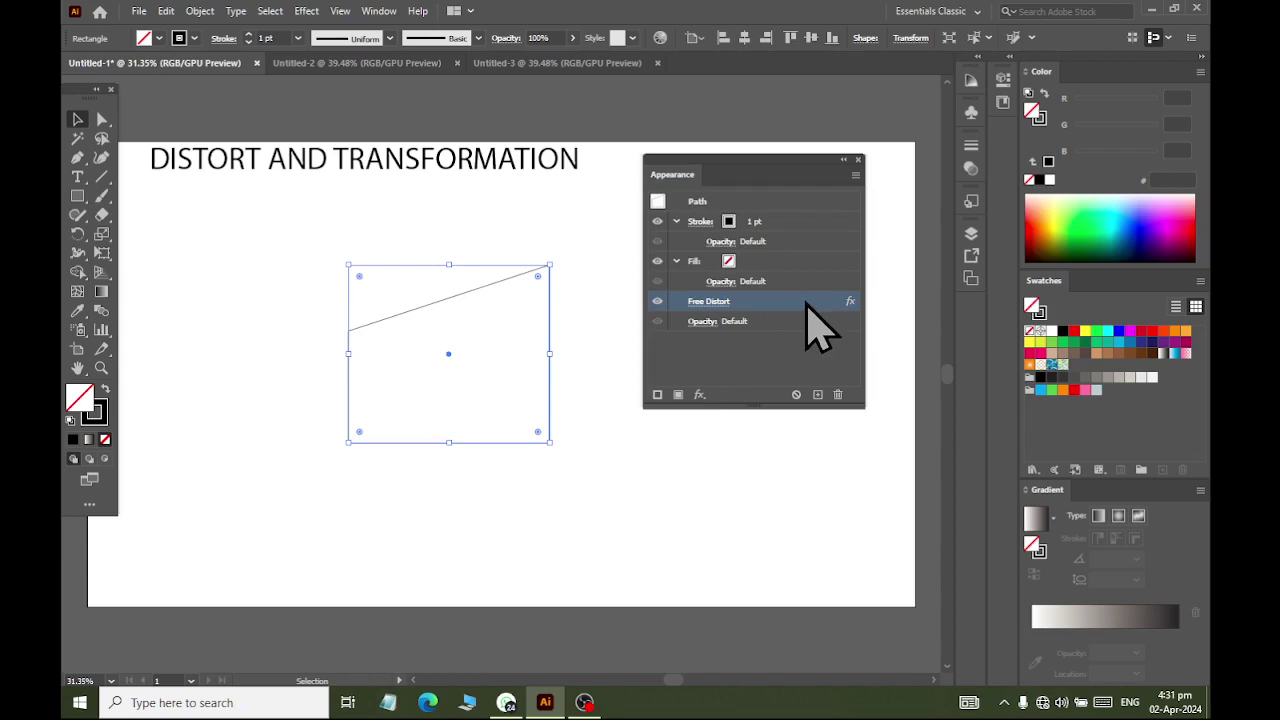
Delete the Free Distort effect and reselect the plain square.
click(838, 395)
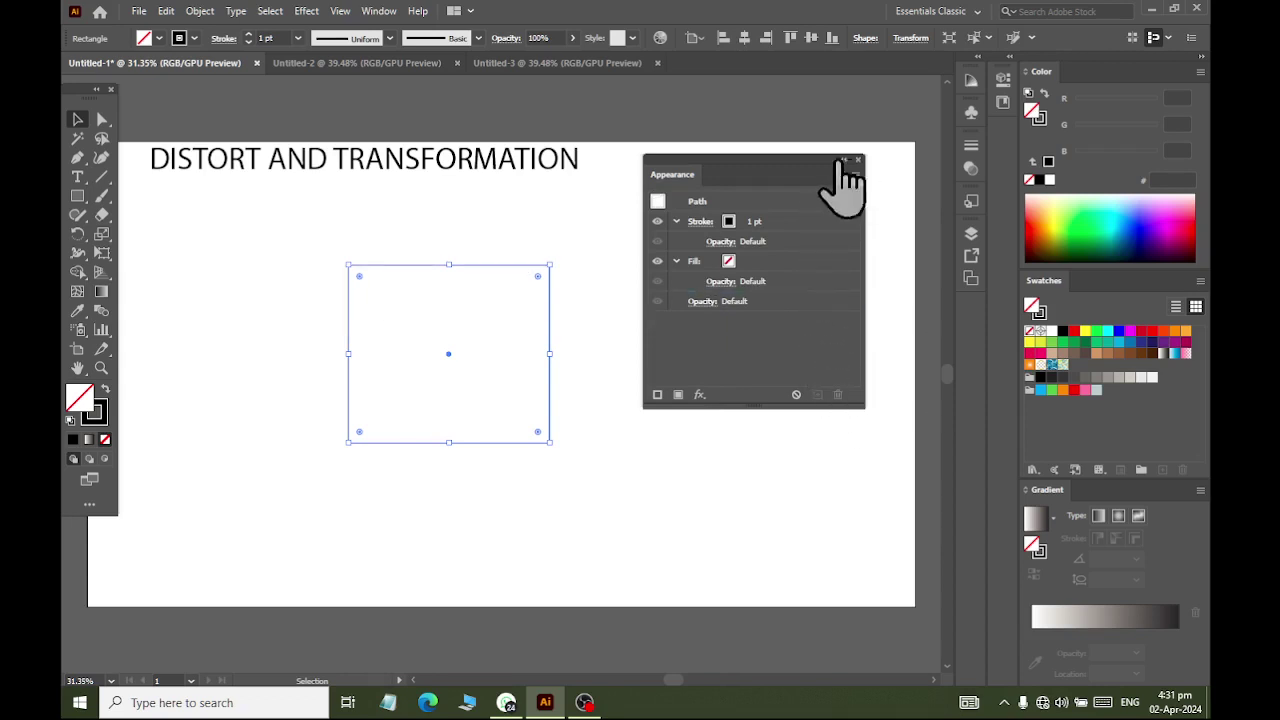
click(565, 351)
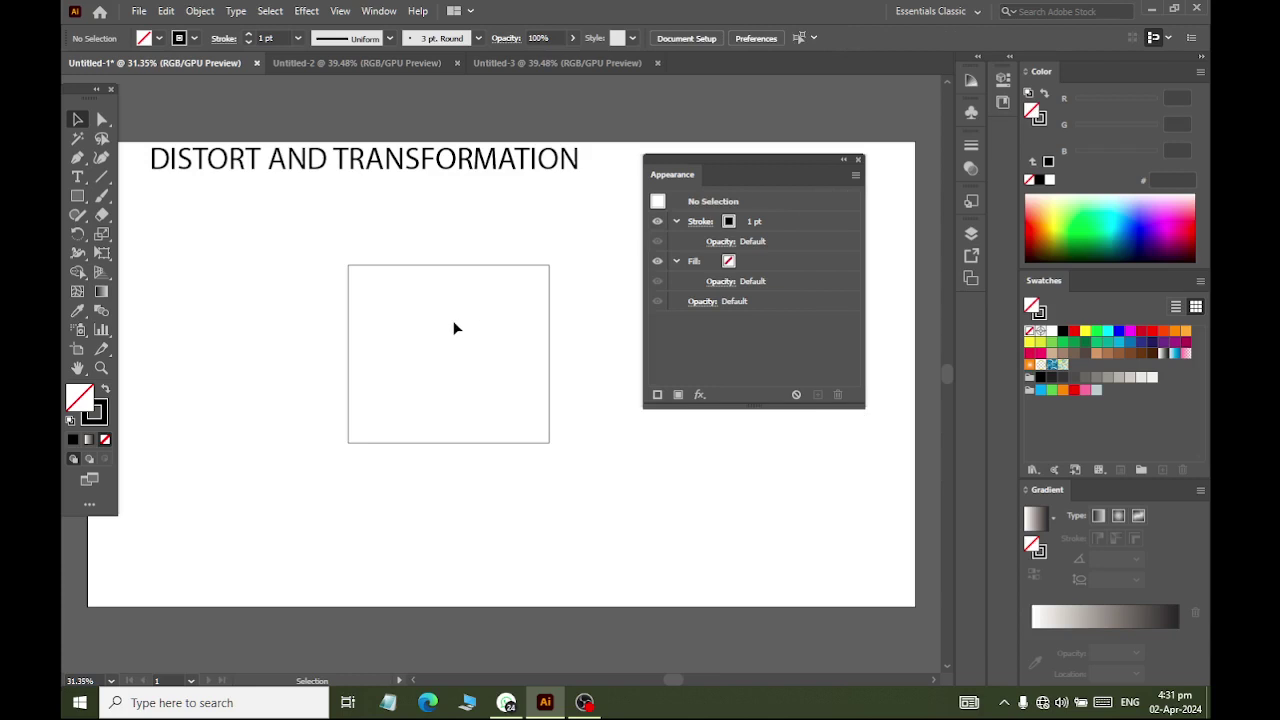
click(408, 266)
click(340, 11)
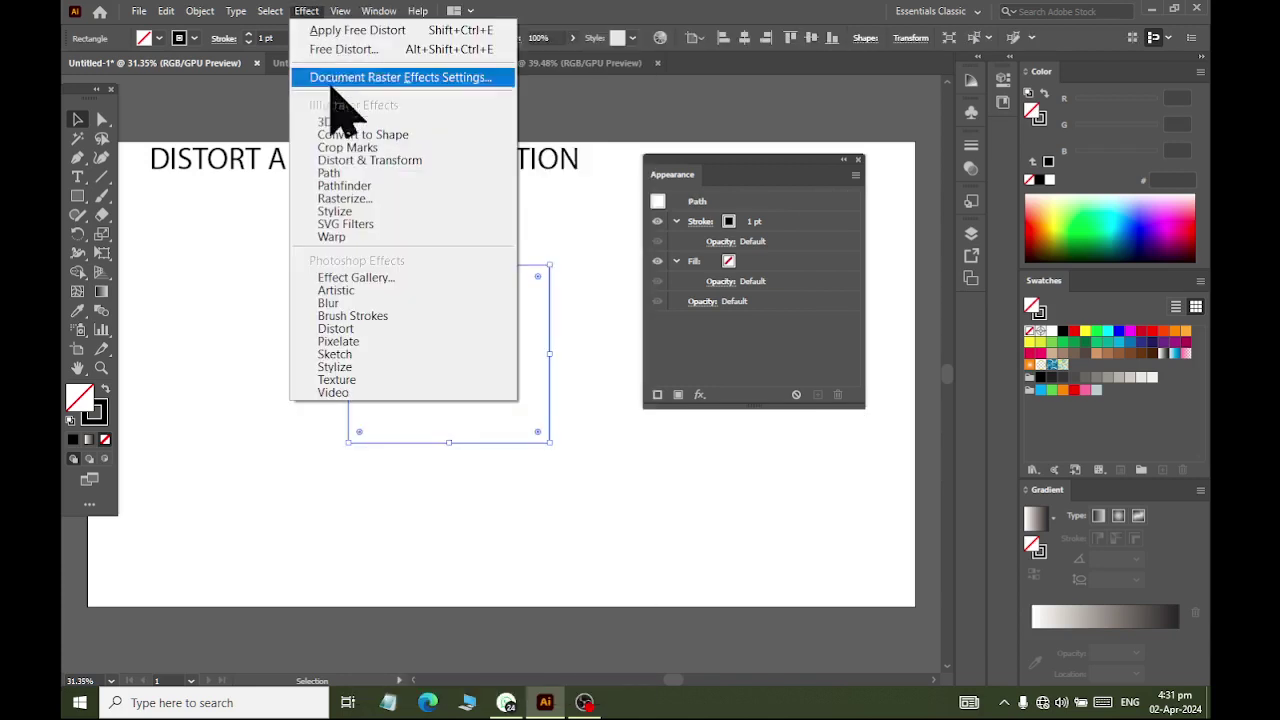
mouse_move(369, 160)
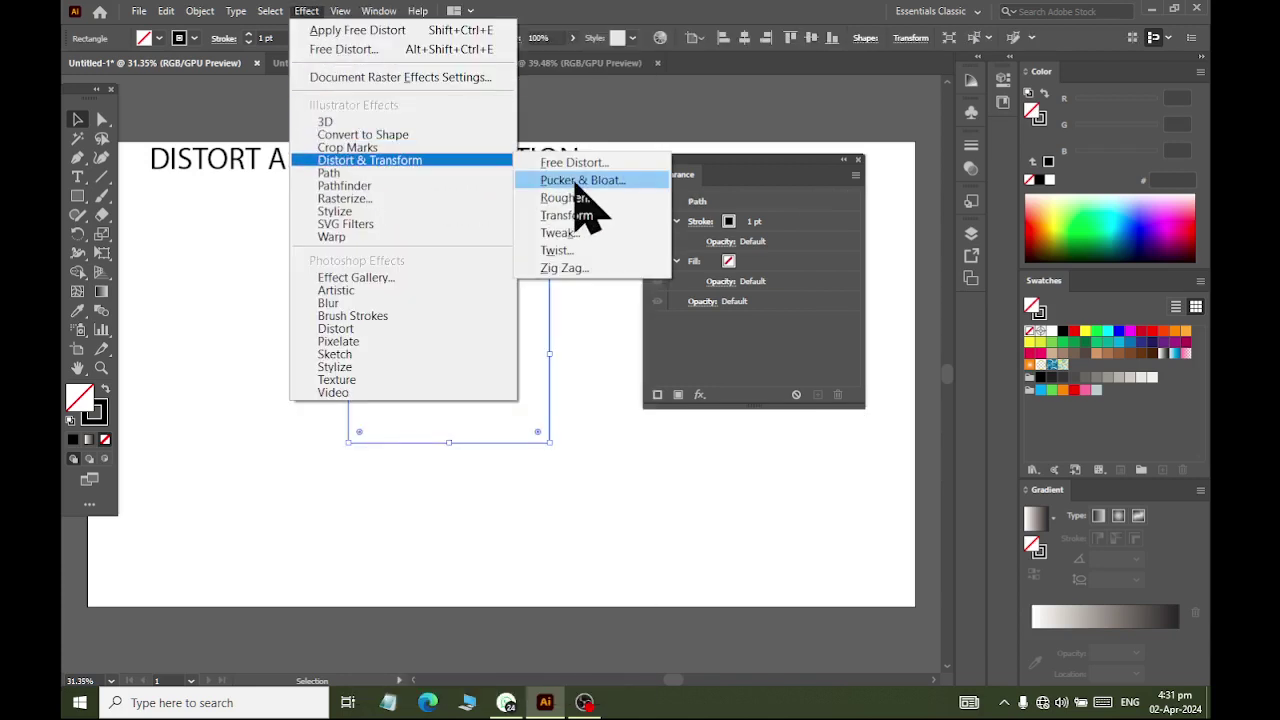
click(582, 181)
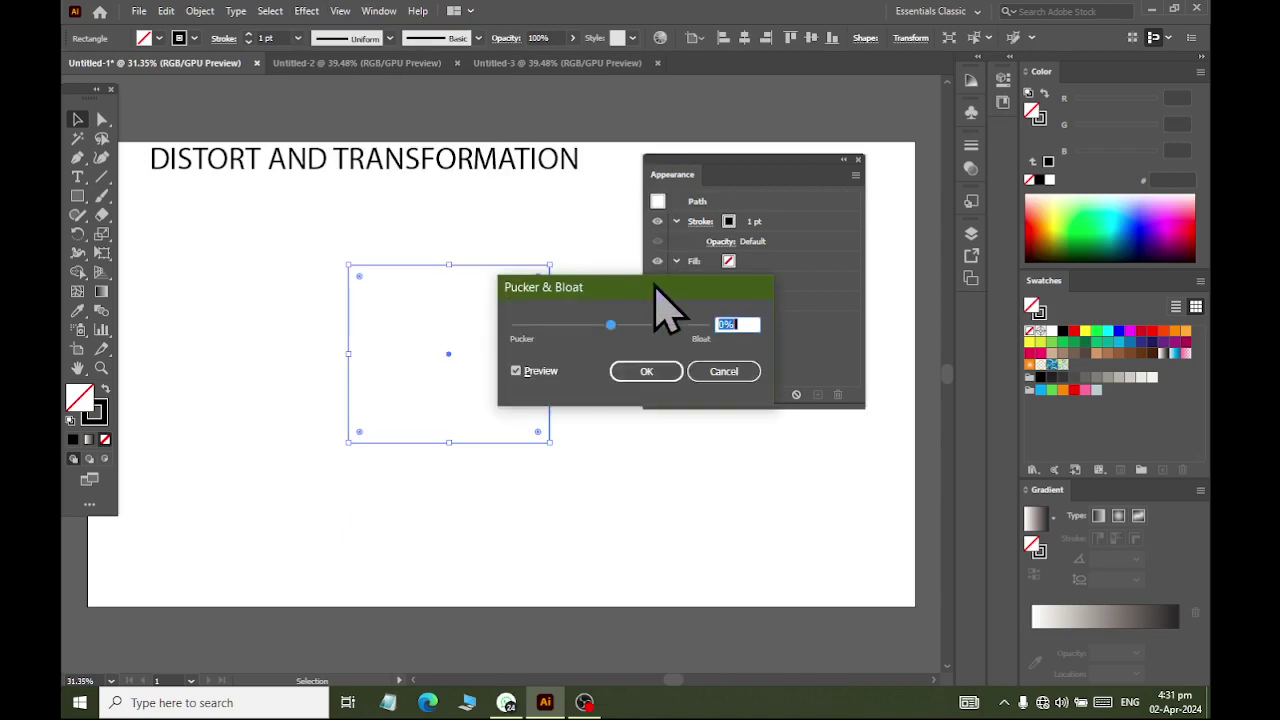
drag(655, 290, 781, 289)
drag(736, 325, 763, 325)
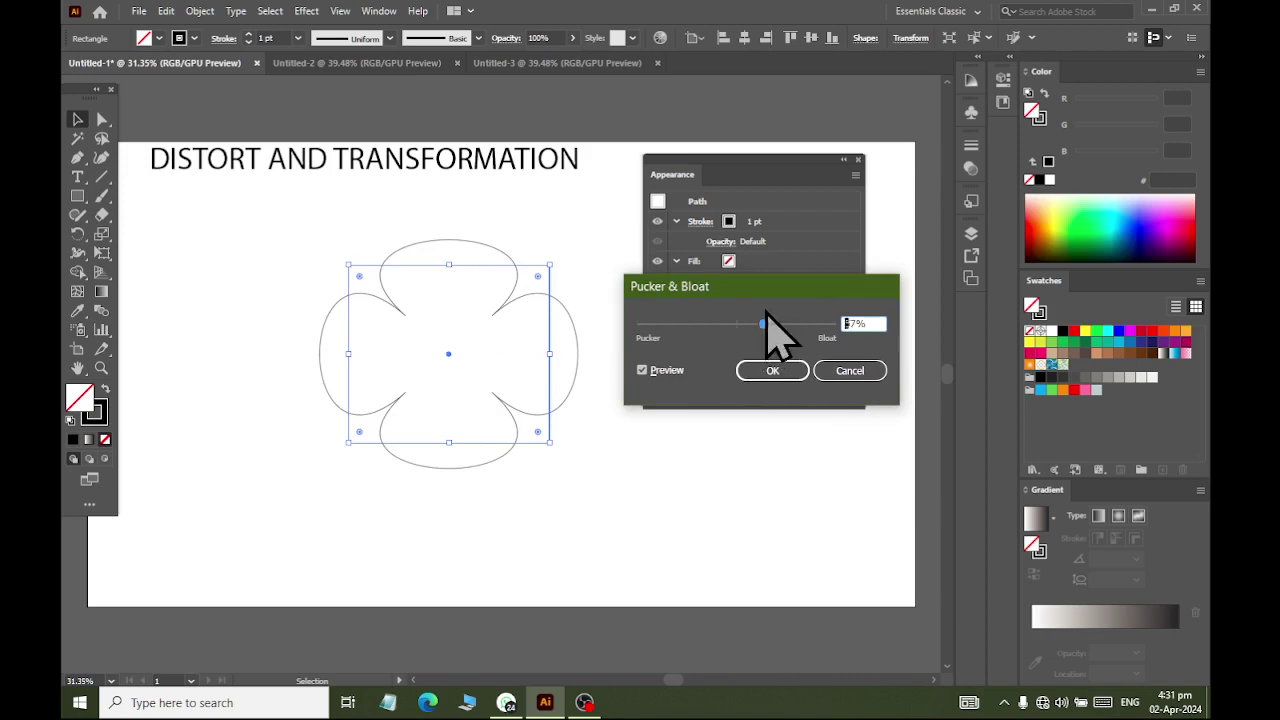
mouse_move(758, 324)
mouse_down()
mouse_move(777, 325)
mouse_move(710, 345)
mouse_move(695, 326)
mouse_move(734, 345)
mouse_move(729, 323)
mouse_move(836, 325)
mouse_move(736, 325)
mouse_up()
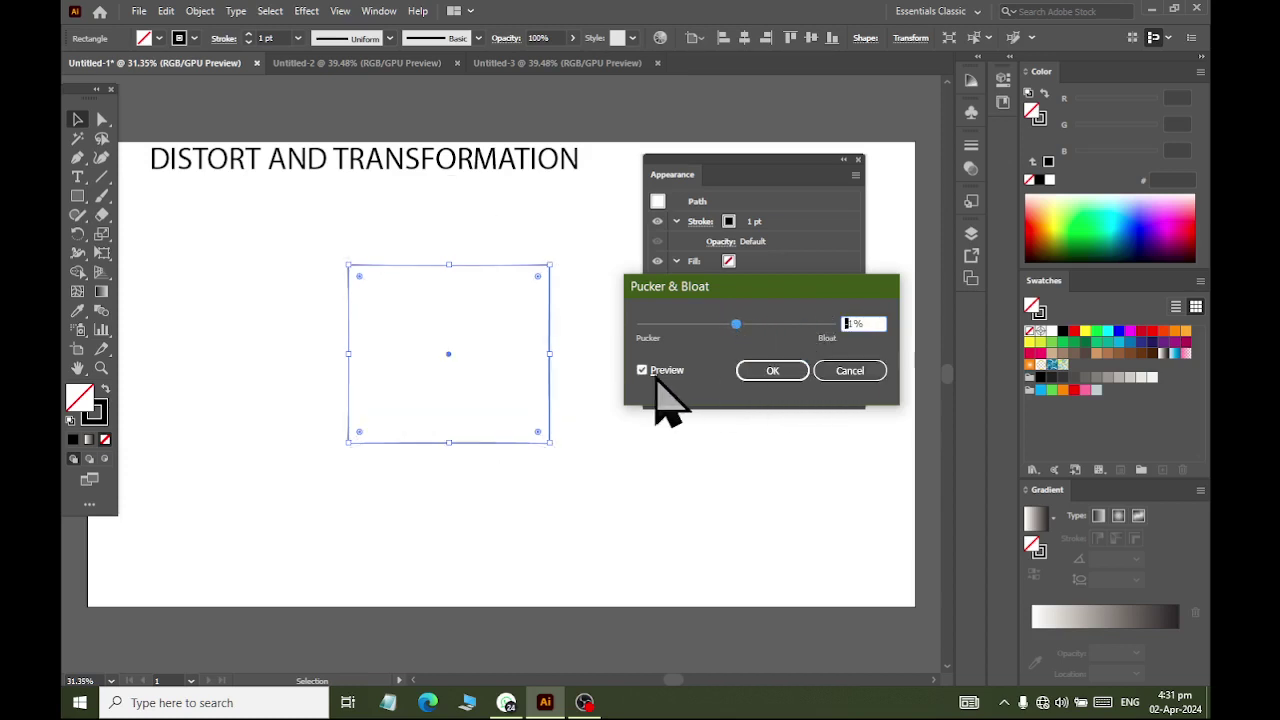
click(848, 375)
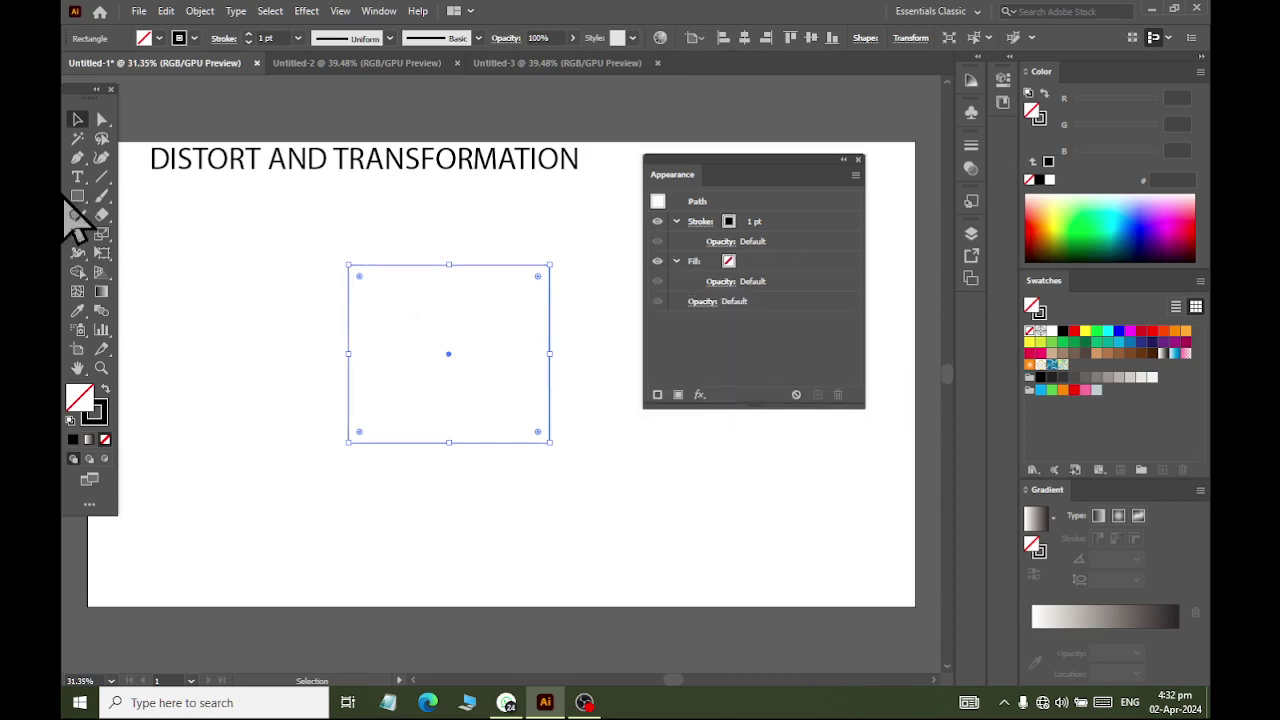
Create a 12-sided polygon left of the square and scale it up much larger.
drag(78, 198, 140, 257)
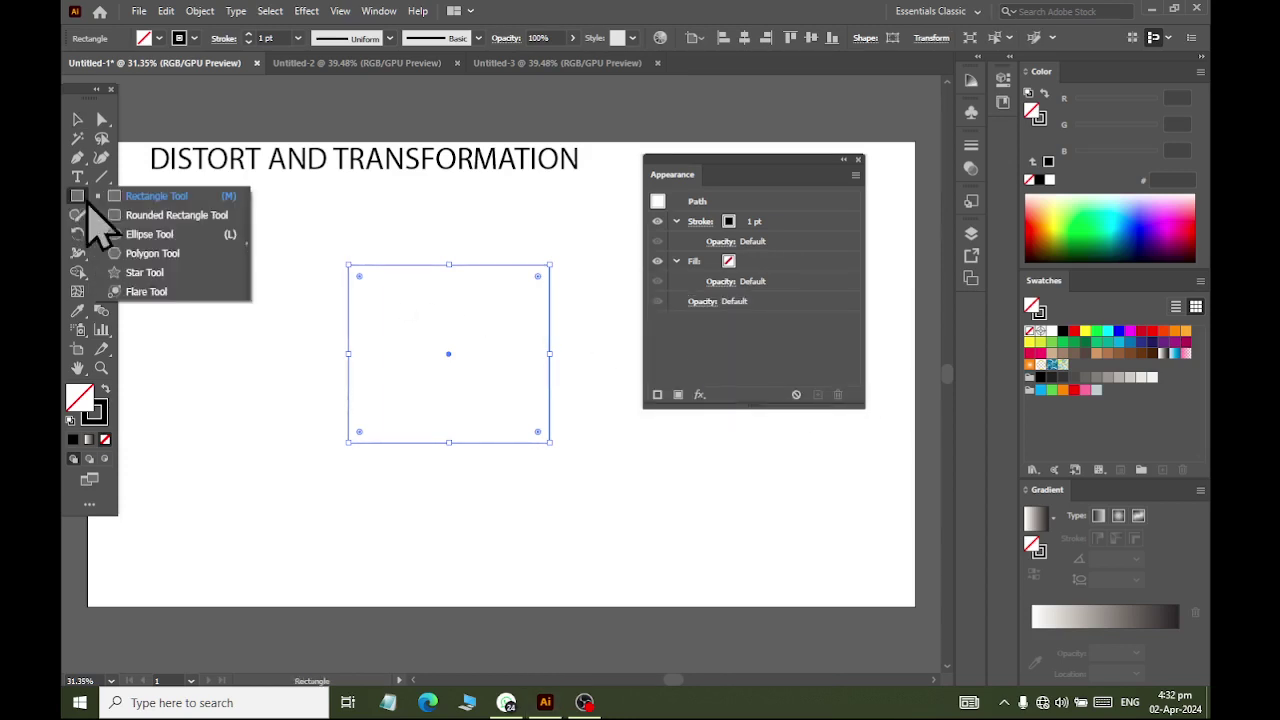
click(188, 354)
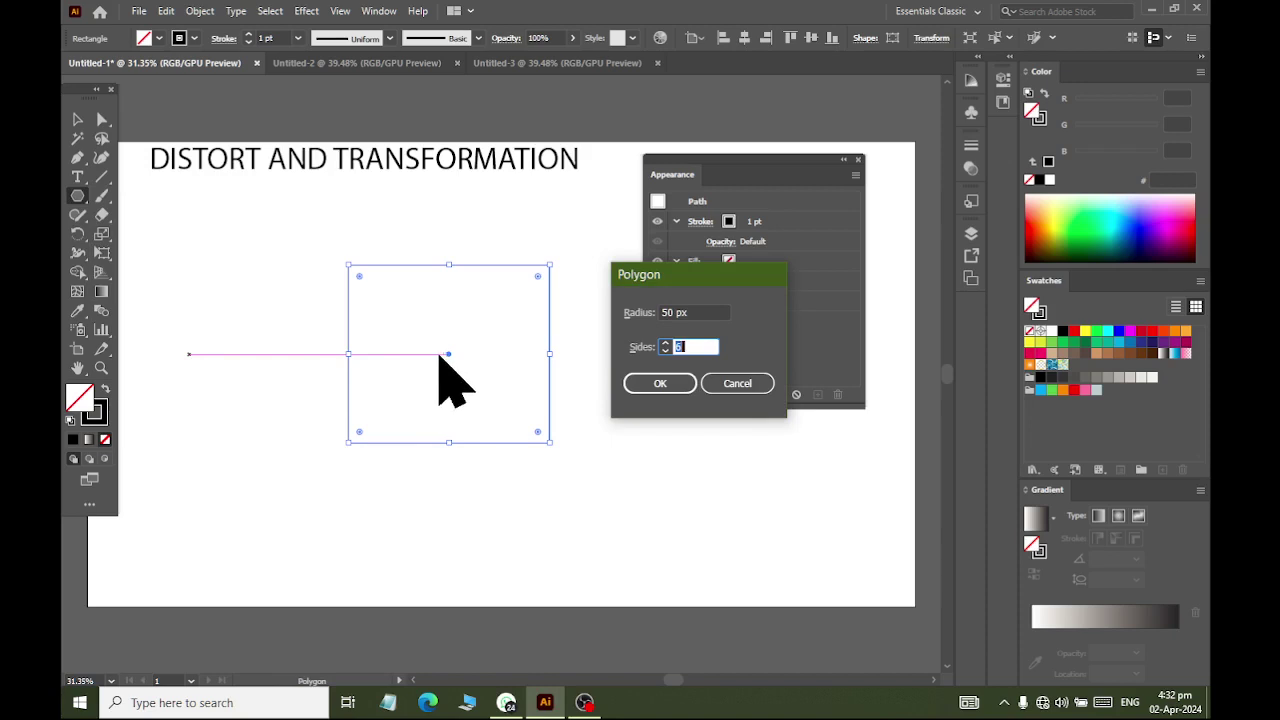
text(12)
click(633, 384)
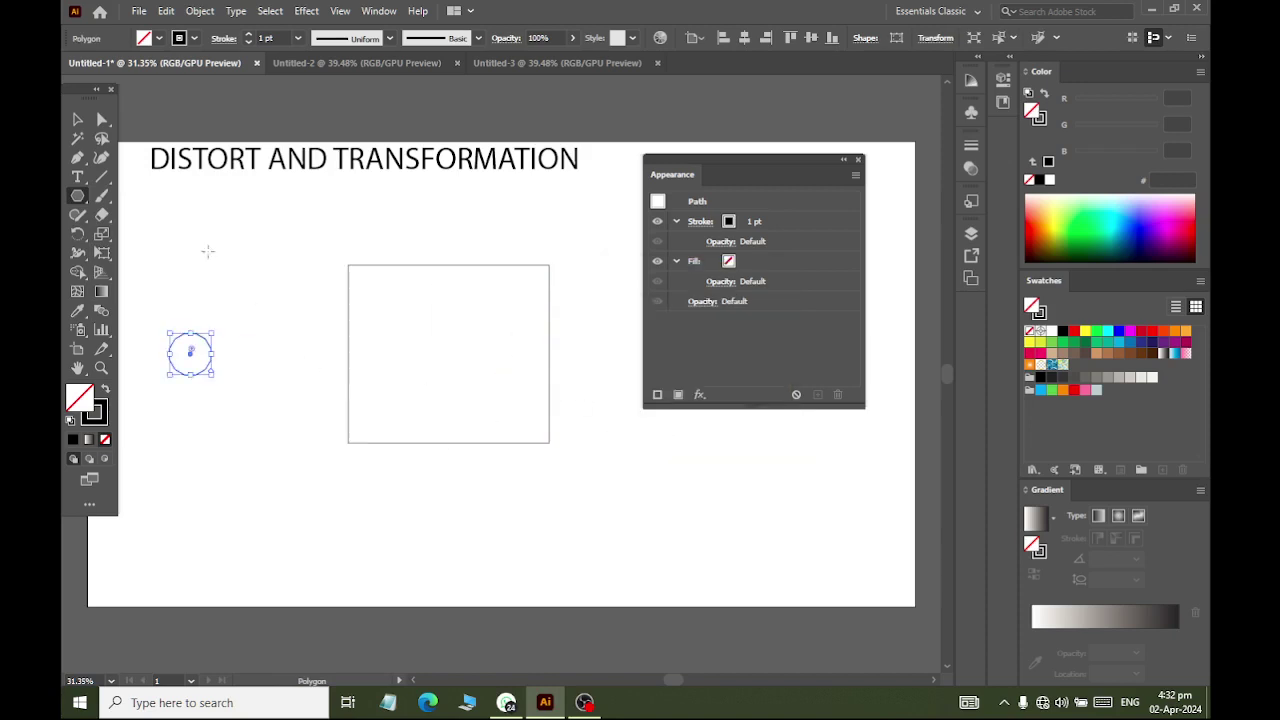
click(77, 119)
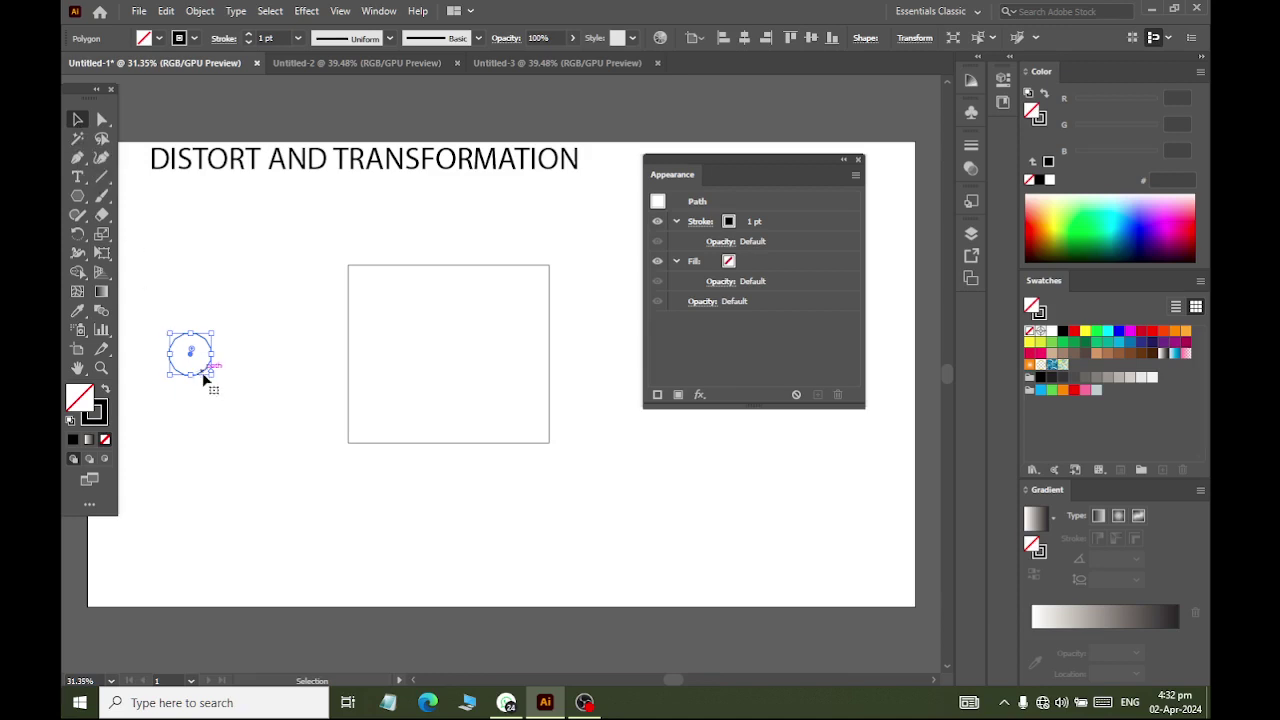
mouse_move(210, 376)
mouse_down()
mouse_move(257, 422)
mouse_move(280, 404)
mouse_up()
click(306, 11)
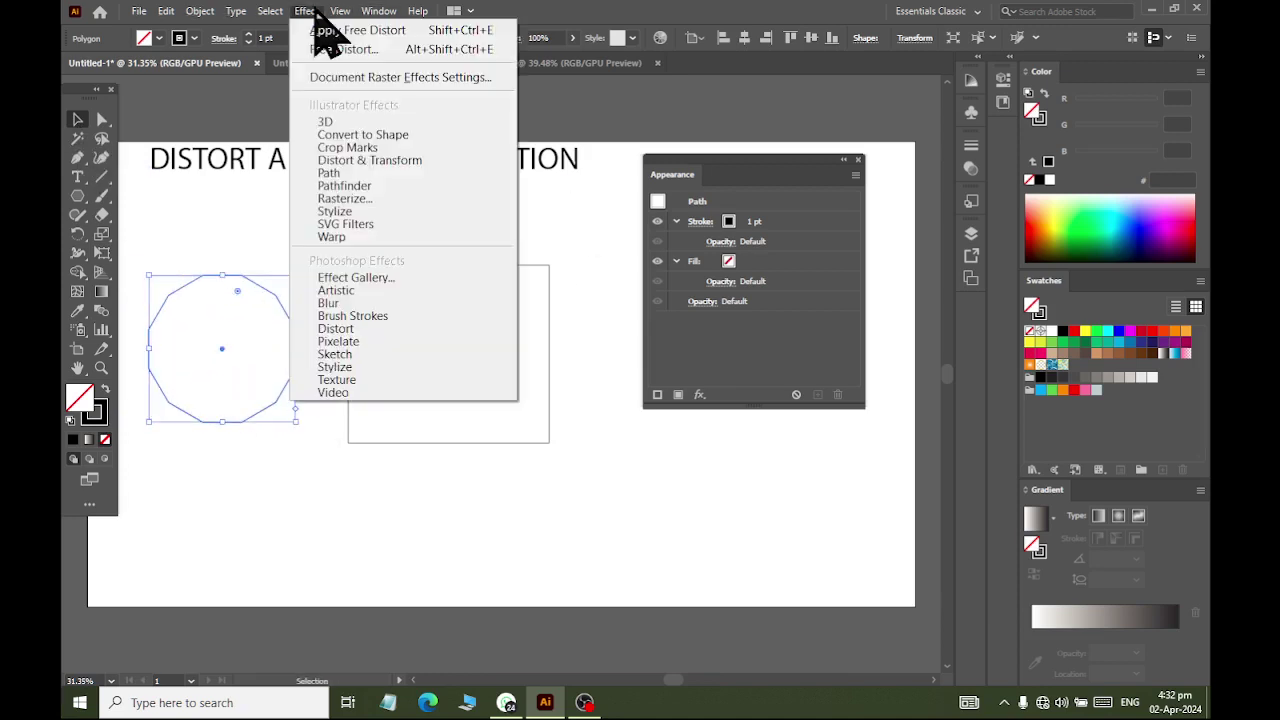
mouse_move(369, 160)
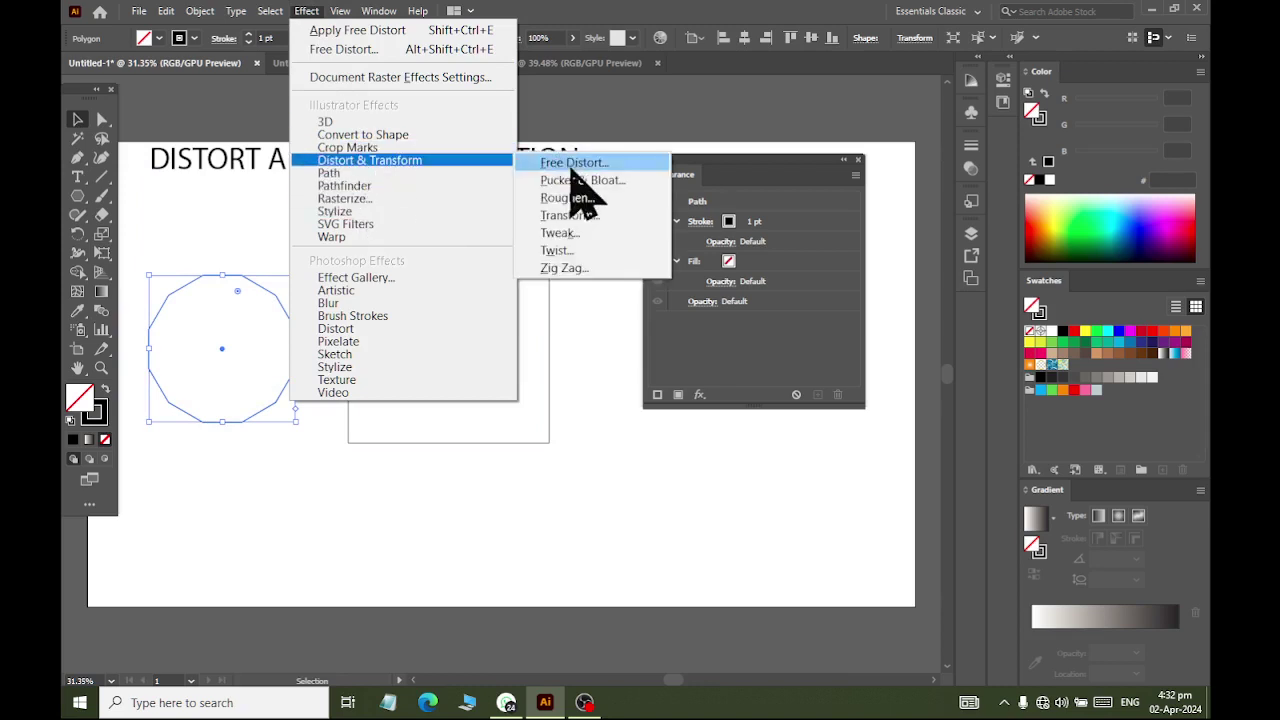
Apply a 20% Pucker & Bloat to the polygon, making a scalloped flower outline.
click(580, 181)
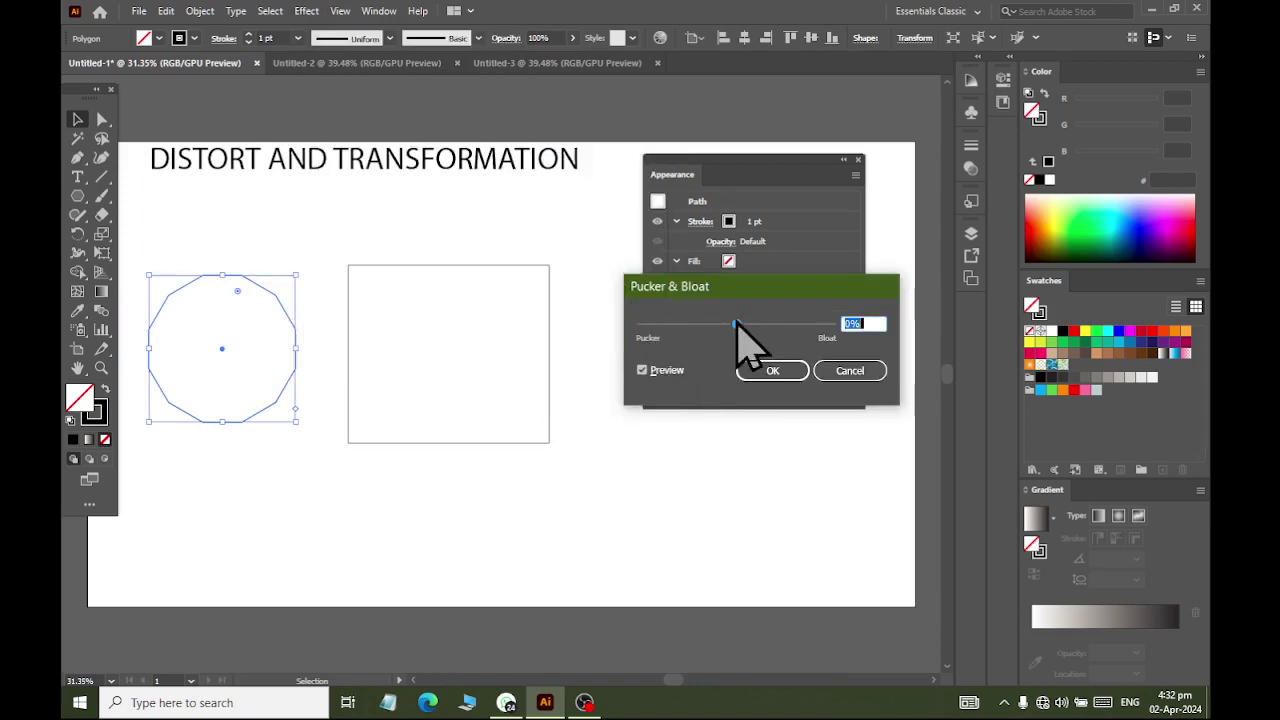
drag(736, 323, 764, 323)
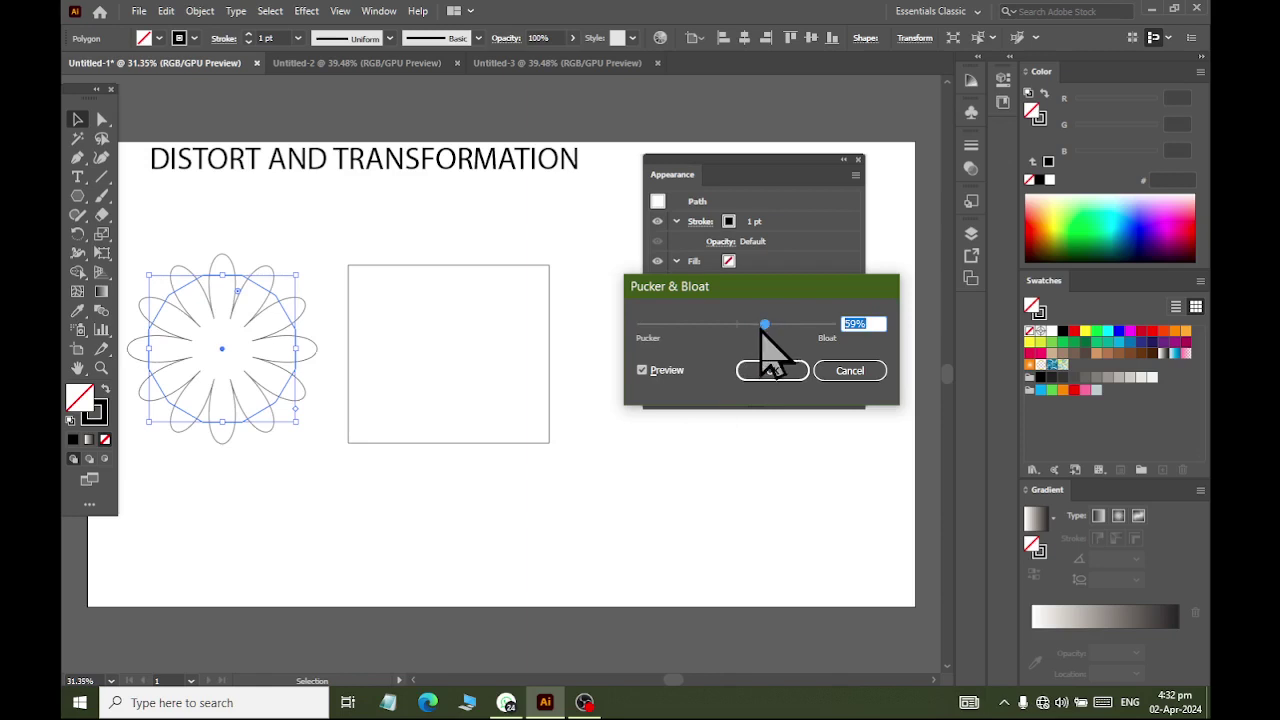
drag(757, 324, 743, 324)
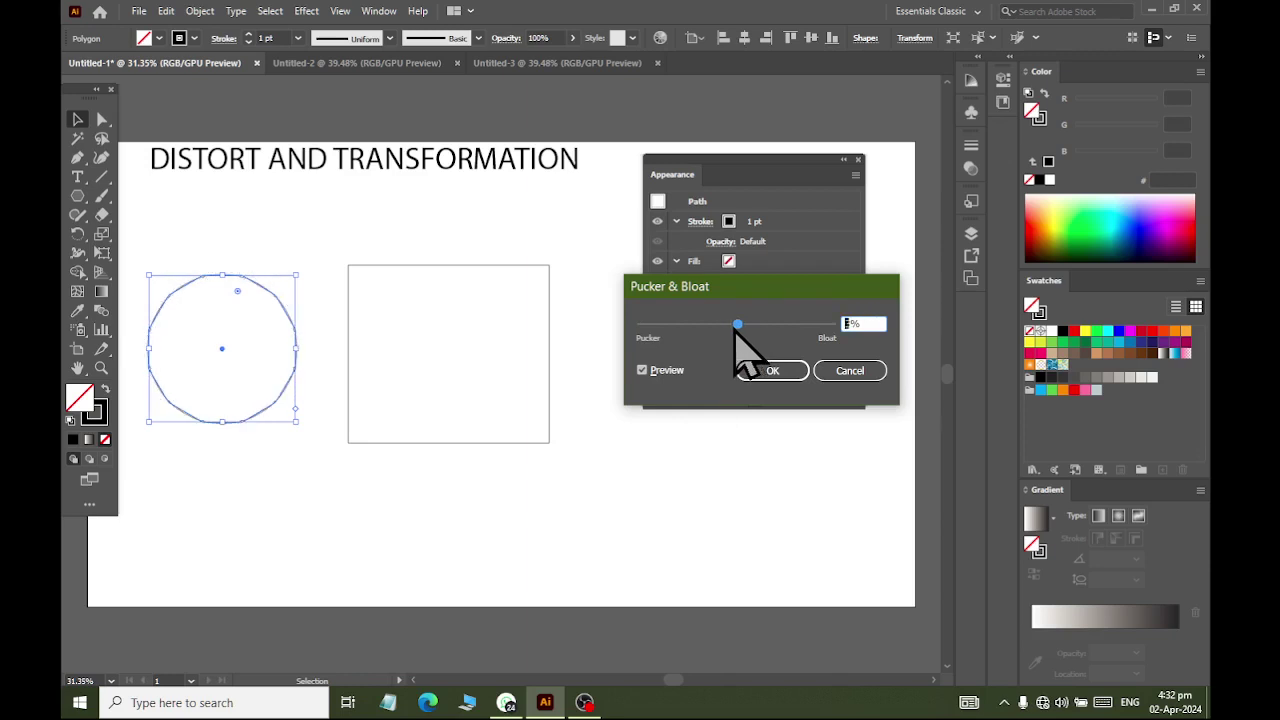
mouse_move(743, 325)
mouse_down()
mouse_move(731, 326)
mouse_move(746, 326)
mouse_up()
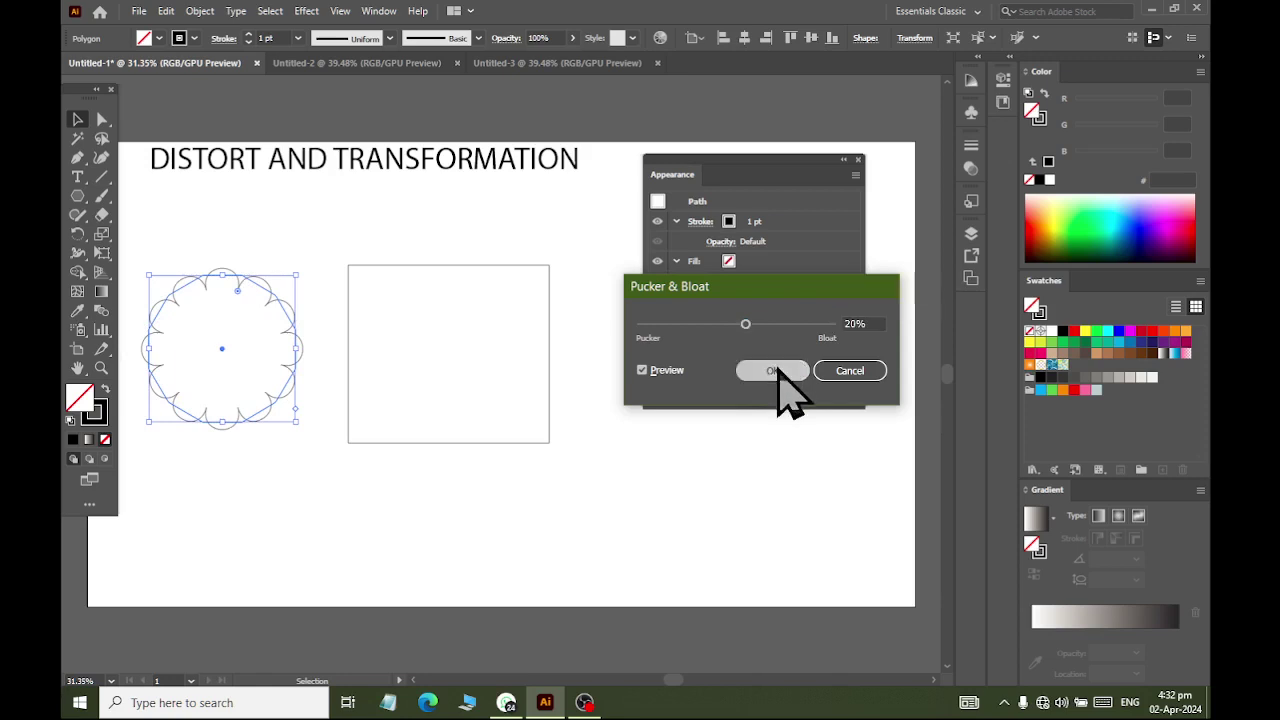
click(770, 370)
click(590, 450)
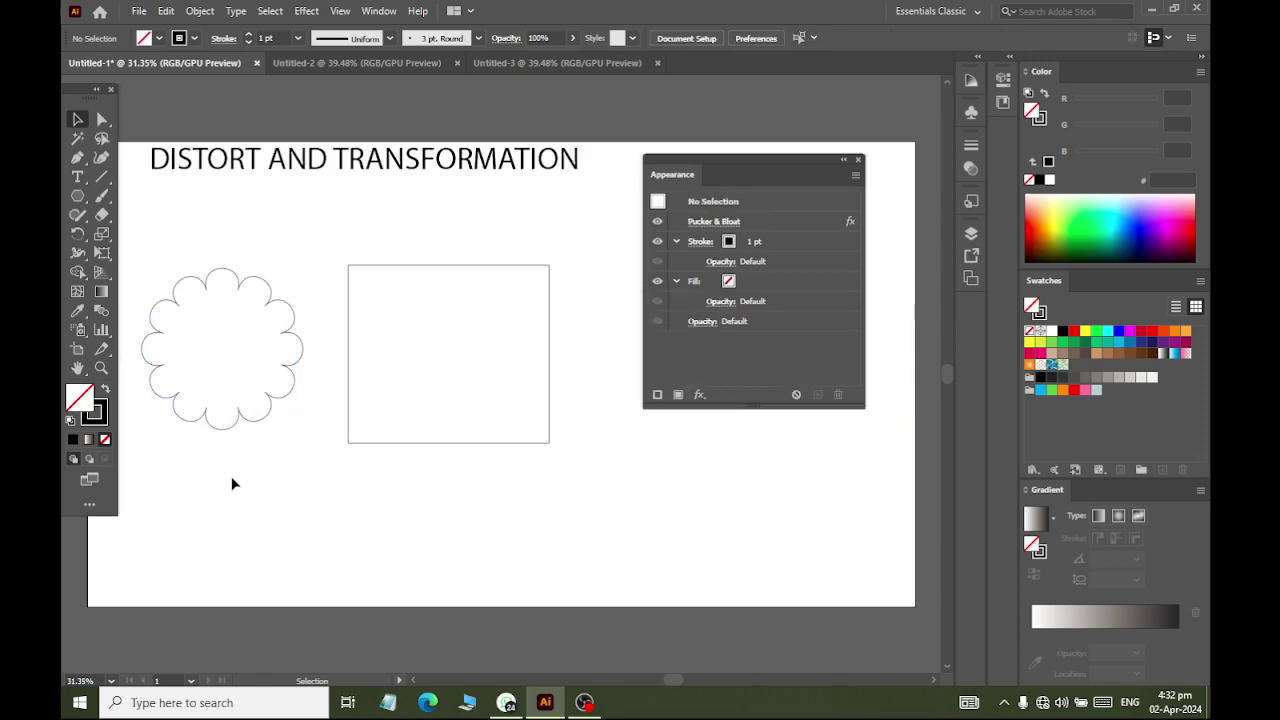
Select the square with the Selection tool.
click(78, 197)
click(78, 120)
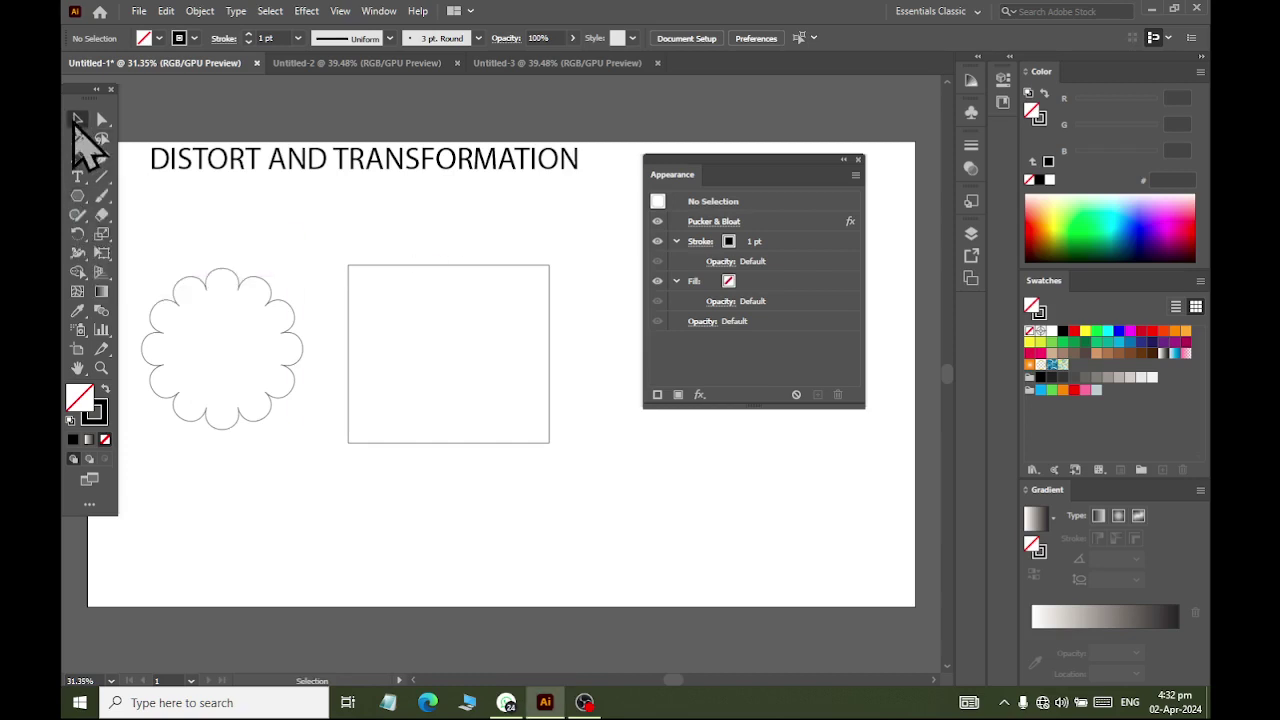
click(390, 266)
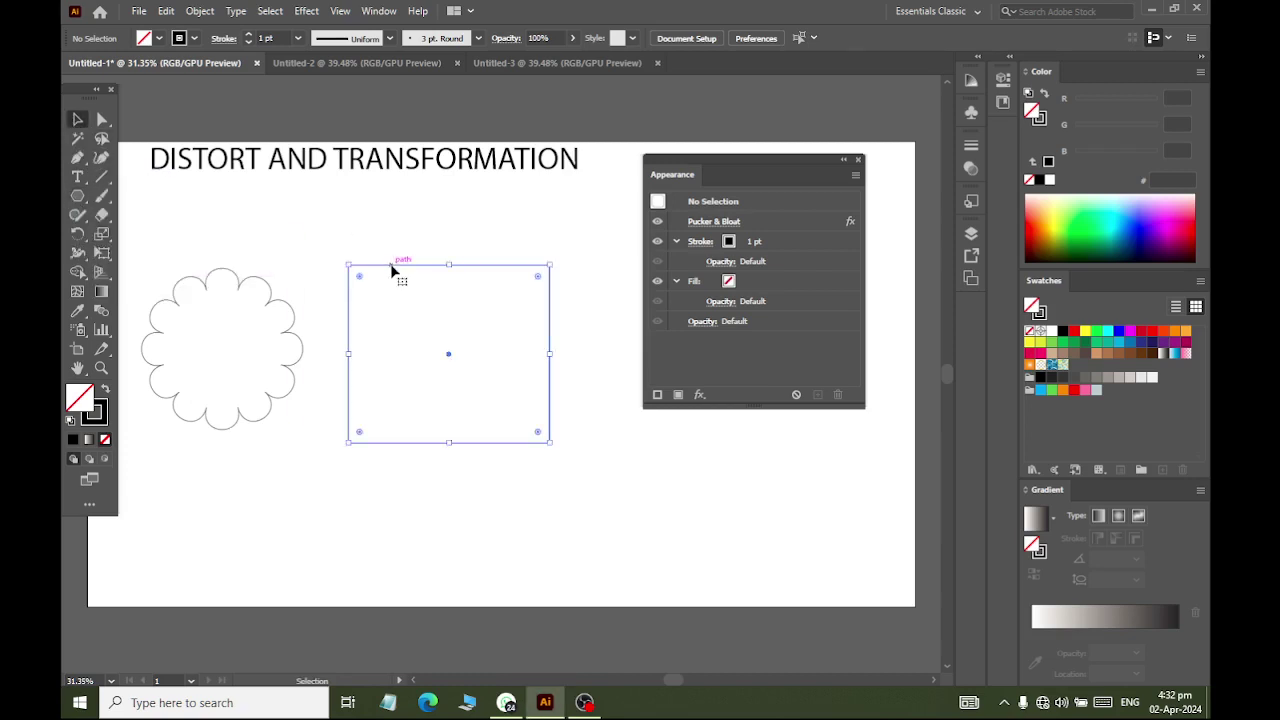
click(306, 11)
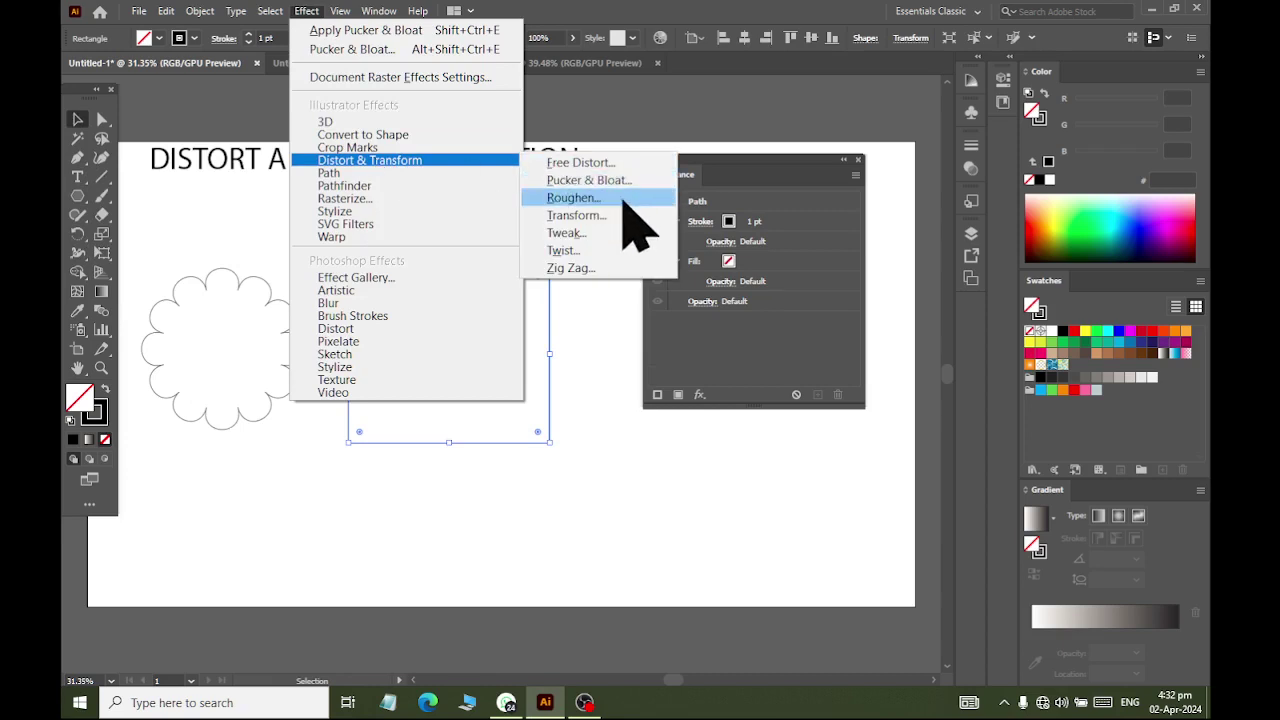
Preview Roughen on the square at 4% relative size, raising Detail up to 58 and back to about 46.
click(640, 197)
drag(609, 229, 745, 213)
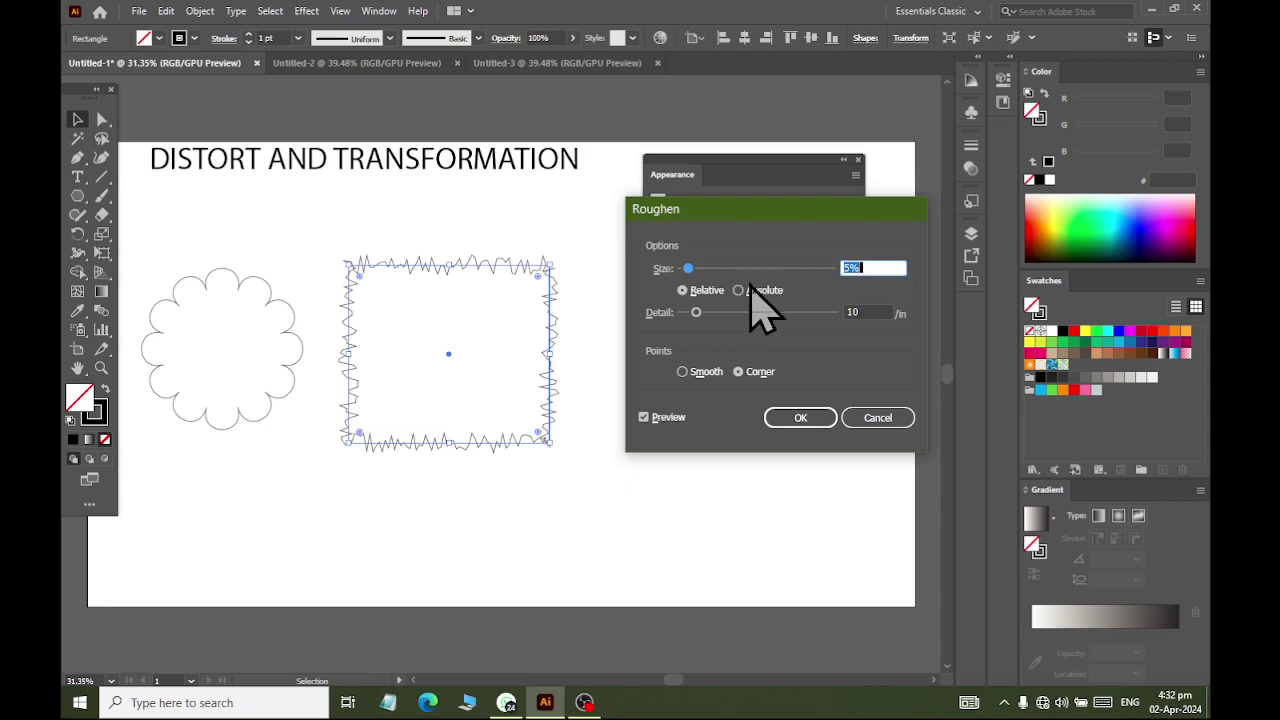
mouse_move(688, 268)
mouse_down()
mouse_move(740, 270)
mouse_move(681, 269)
mouse_up()
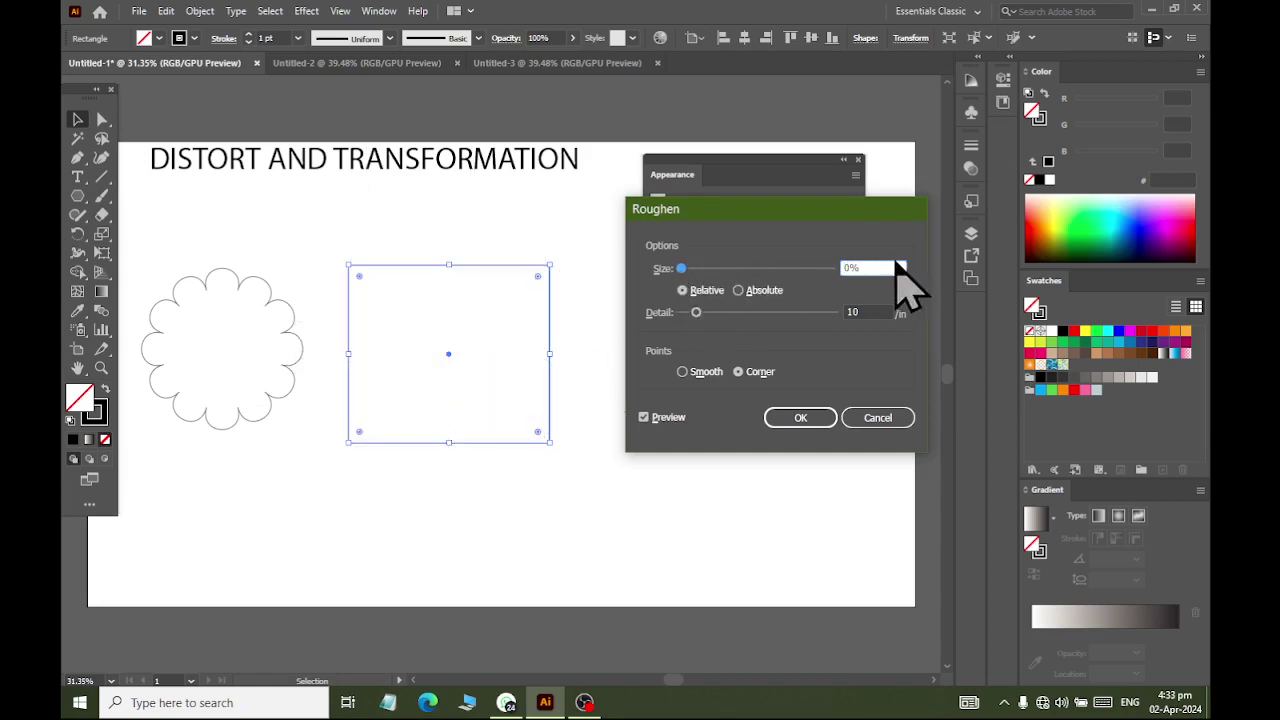
key(Up)
key(Up)
key(Up)
key(Up)
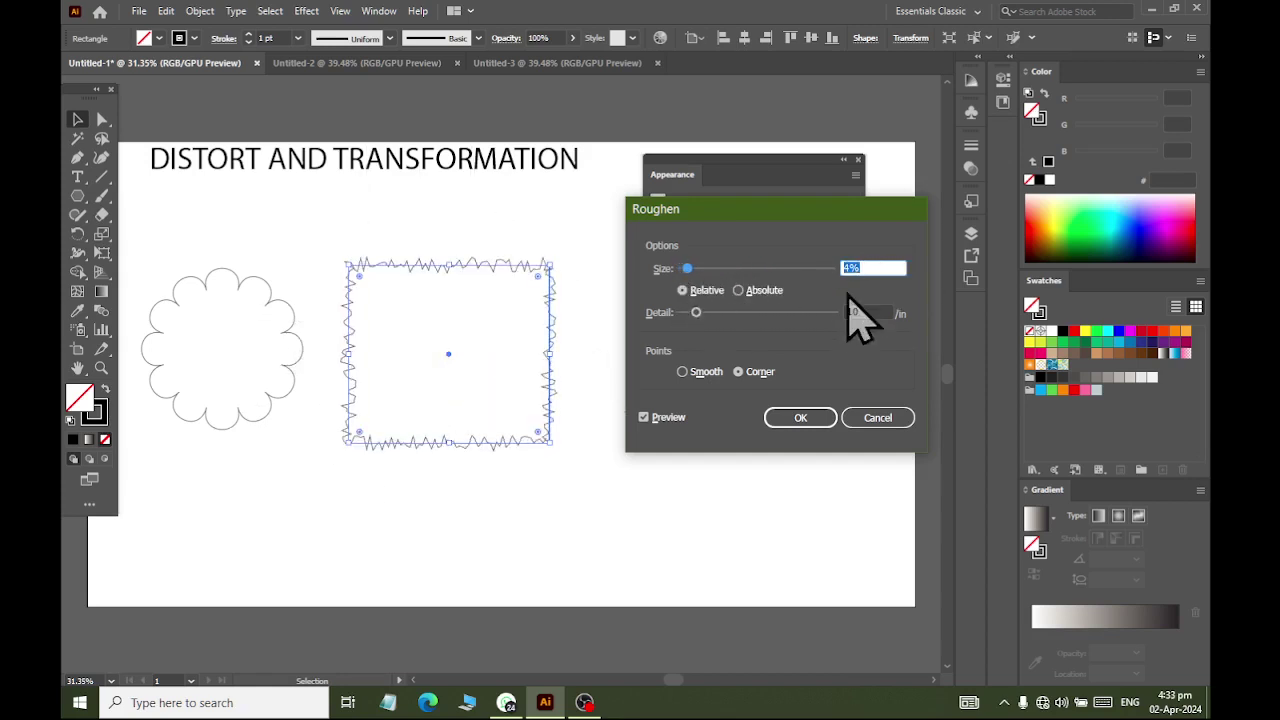
click(861, 311)
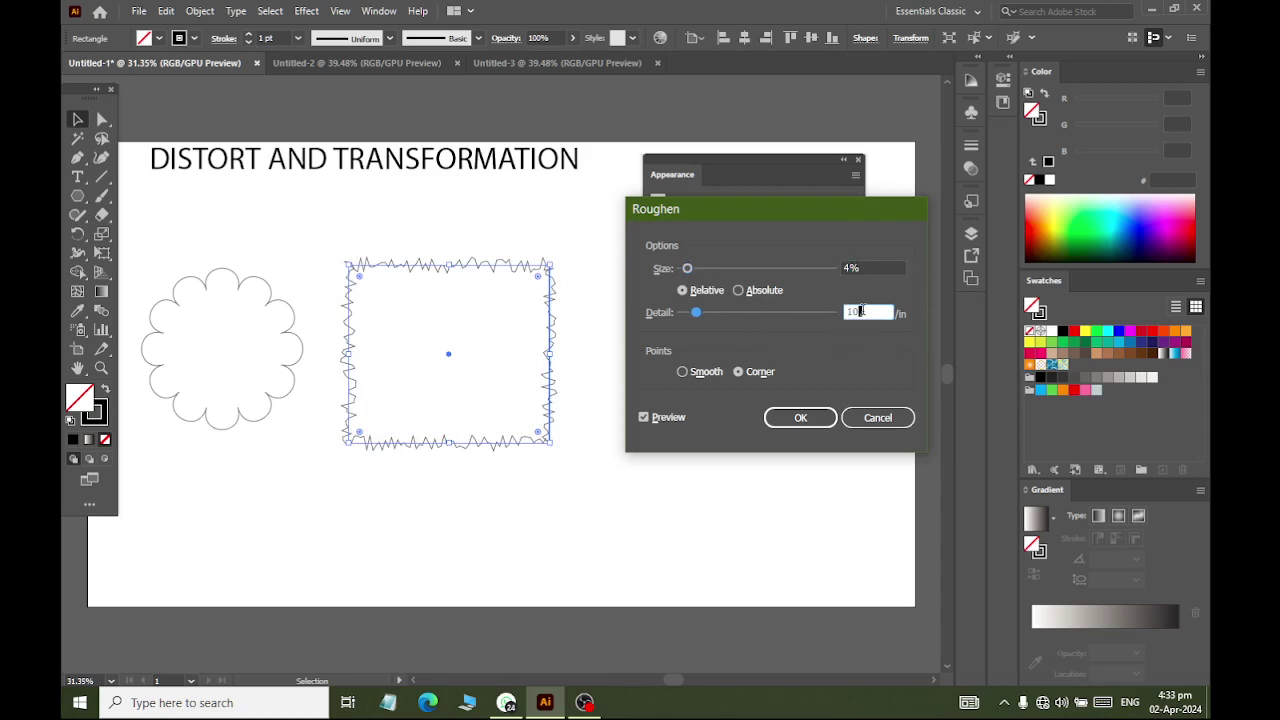
key(Up)
key(Up)
key(Up)
key(Up)
key(Up)
key(Up)
key(Up)
key(Up)
key(Up)
key(Up)
key(Up)
key(Up)
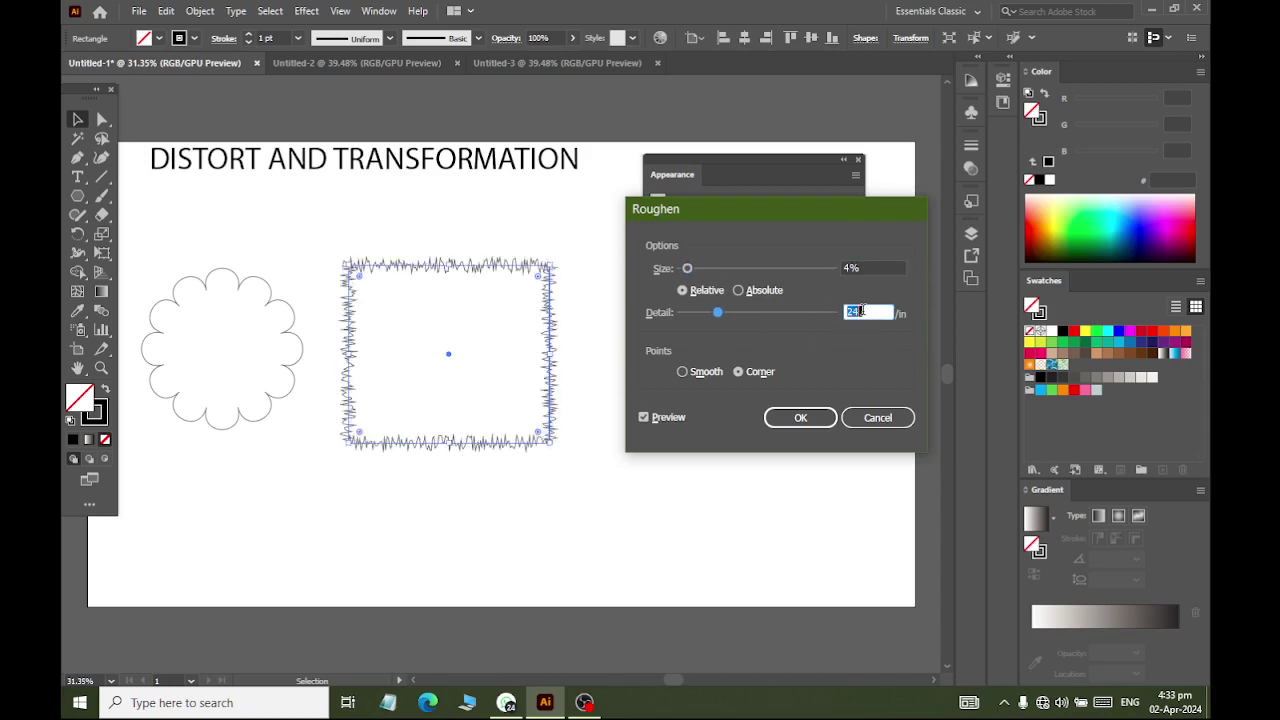
key(Up)
key(Up)
key(Up)
key(Up)
key(Up)
key(Up)
key(Up)
key(Up)
key(Up)
key(Up)
key(Up)
key(Up)
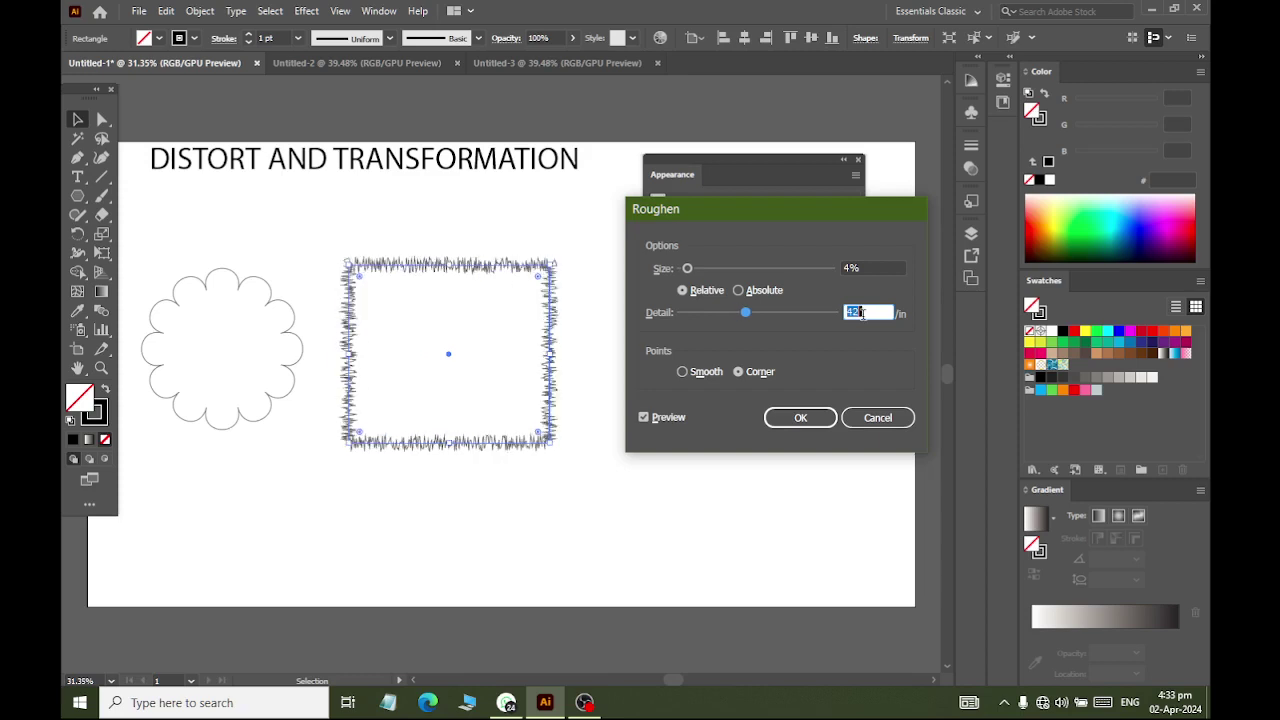
key(Up)
key(Up)
key(Up)
key(Up)
key(Up)
key(Up)
key(Up)
key(Up)
key(Up)
key(Up)
key(Up)
key(Up)
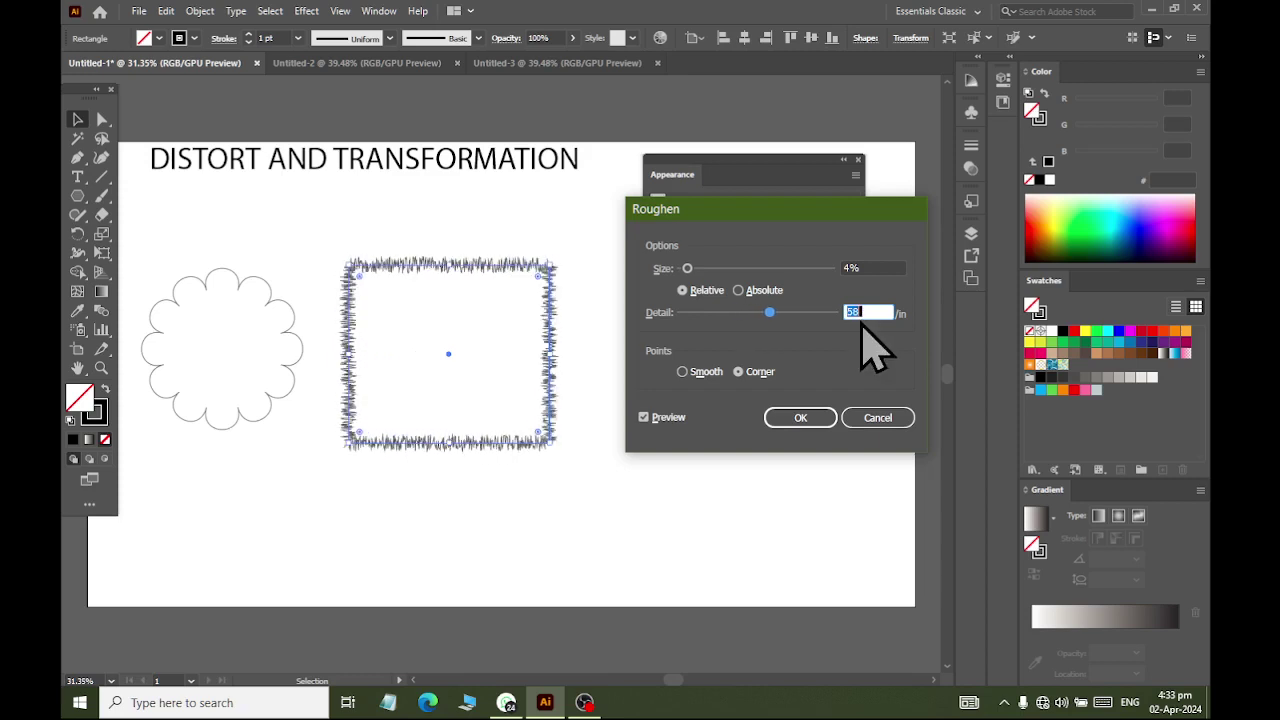
key(Down)
key(Down)
key(Down)
key(Down)
key(Down)
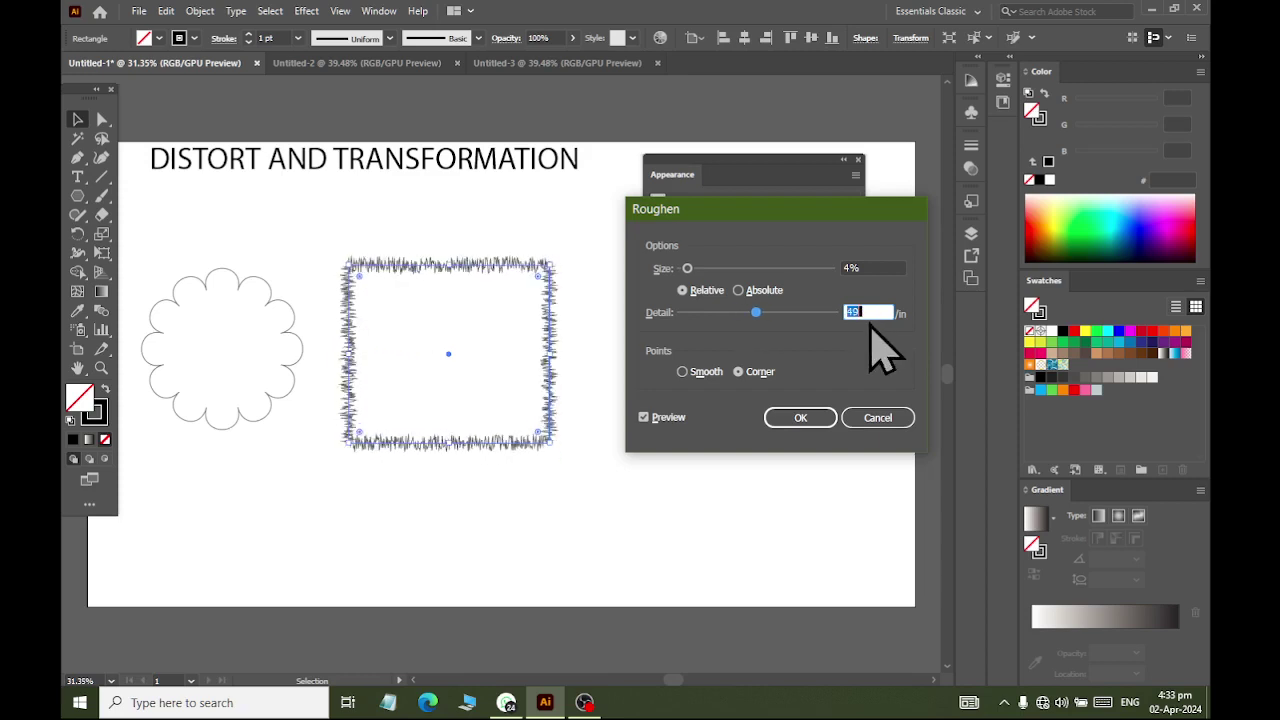
key(Down)
key(Down)
key(Down)
key(Down)
key(Down)
key(Down)
key(Down)
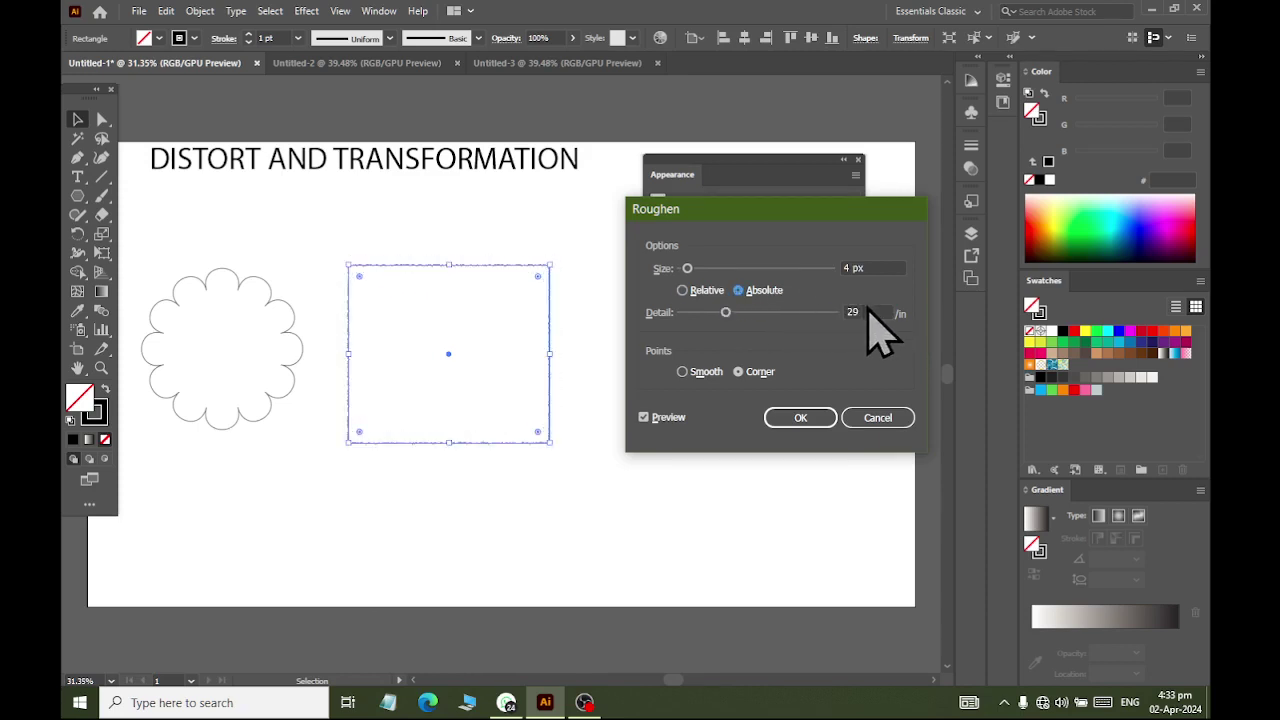
Apply Roughen at 40 px absolute size, 7/in detail and Corner points.
click(858, 268)
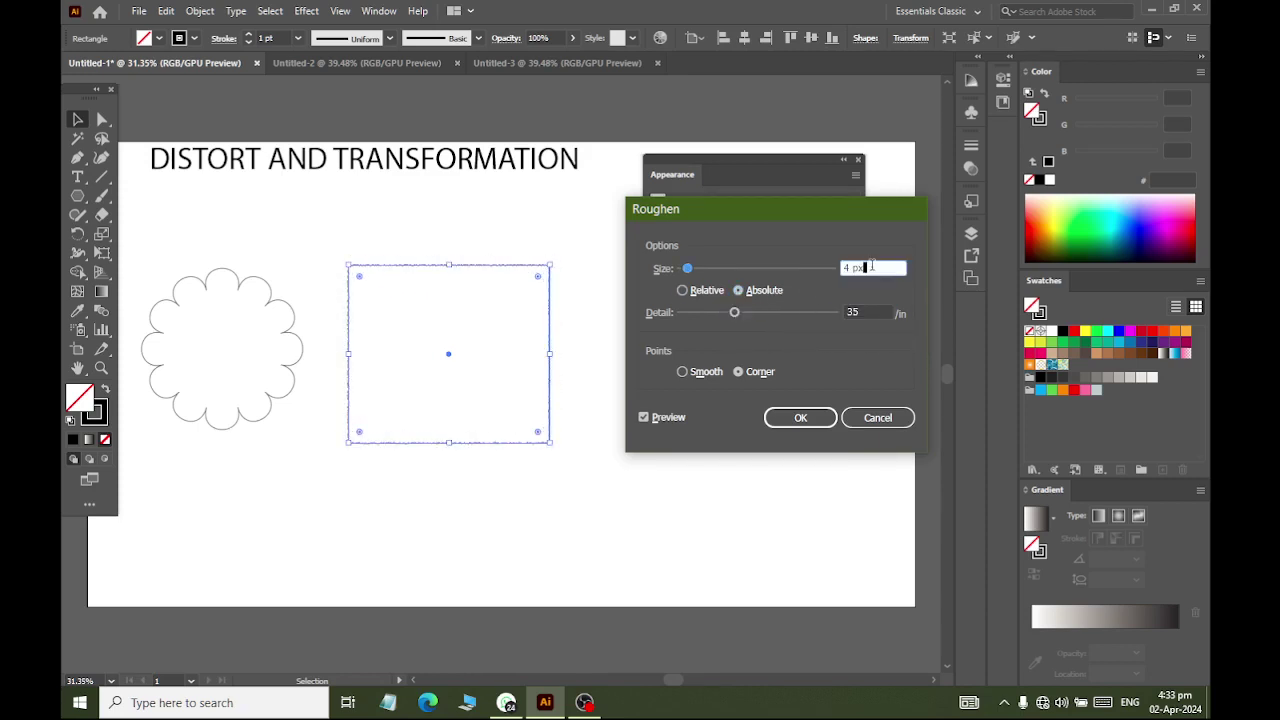
key(Up)
key(Up)
key(Up)
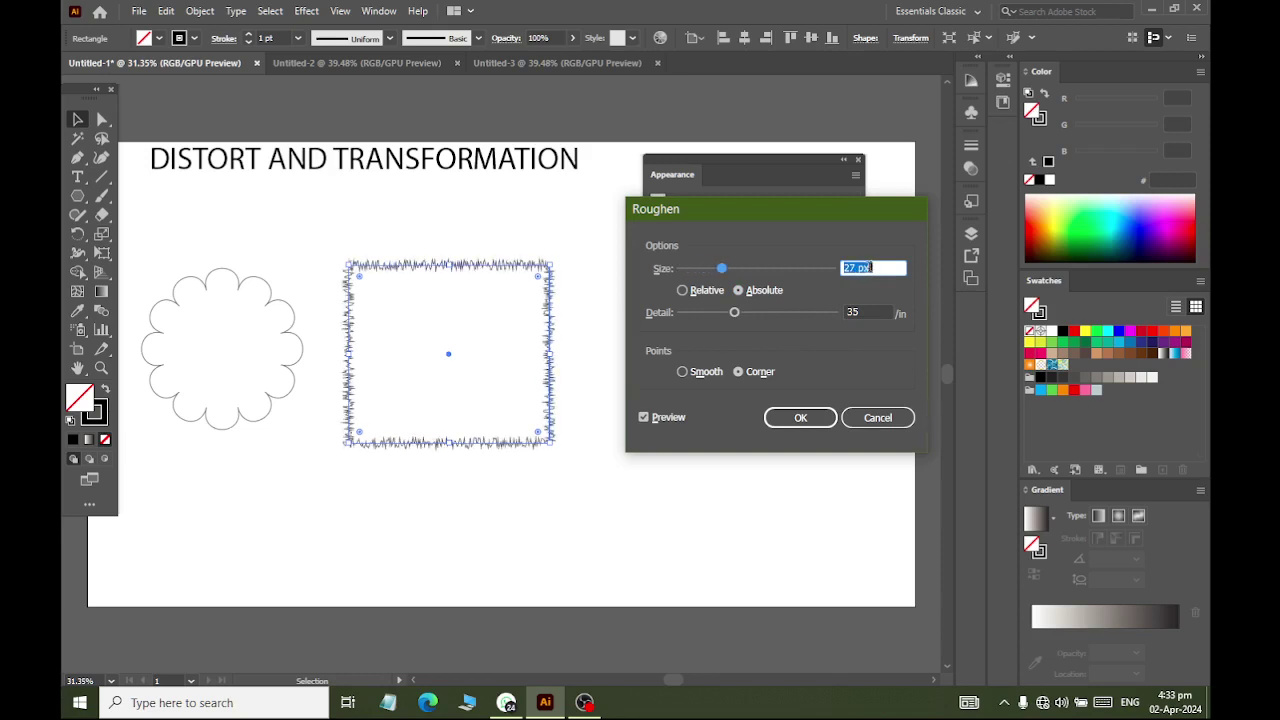
key(Up)
key(Up)
key(Up)
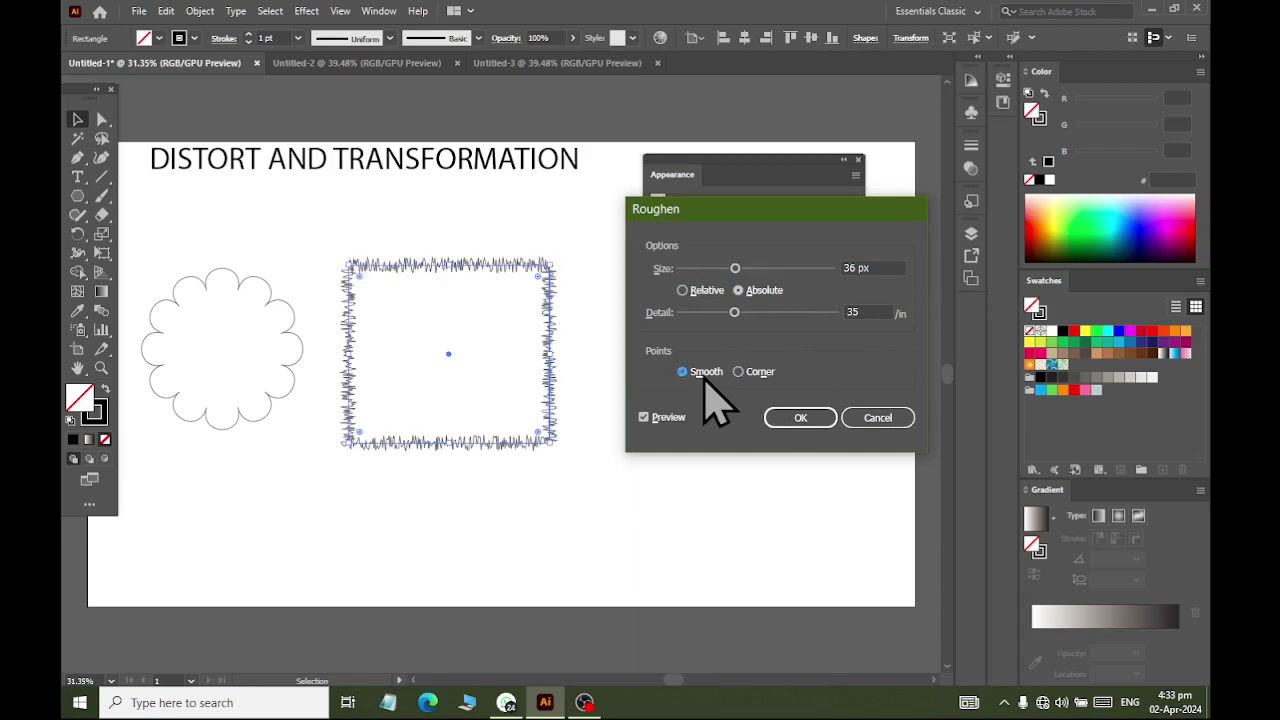
click(860, 312)
key(Down)
key(Down)
key(Down)
key(Down)
key(Down)
key(Down)
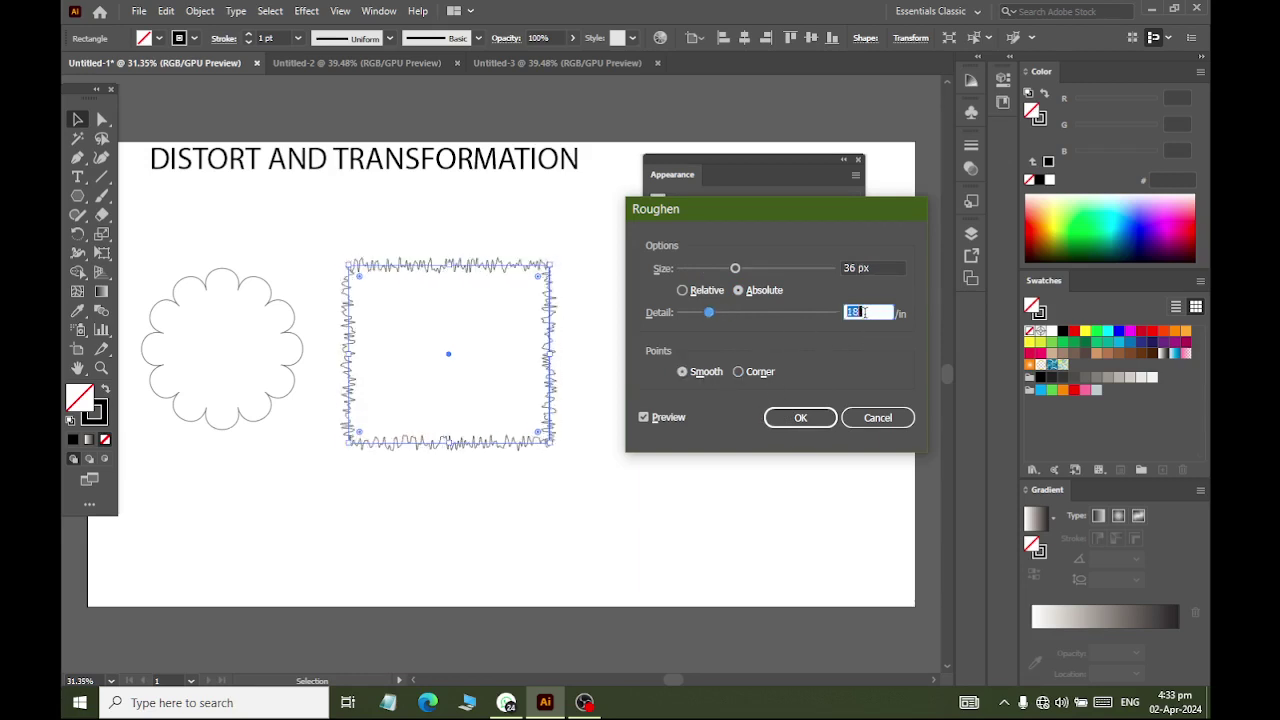
key(Down)
key(Down)
key(Down)
key(Down)
key(Down)
key(Down)
key(Down)
key(Down)
key(Down)
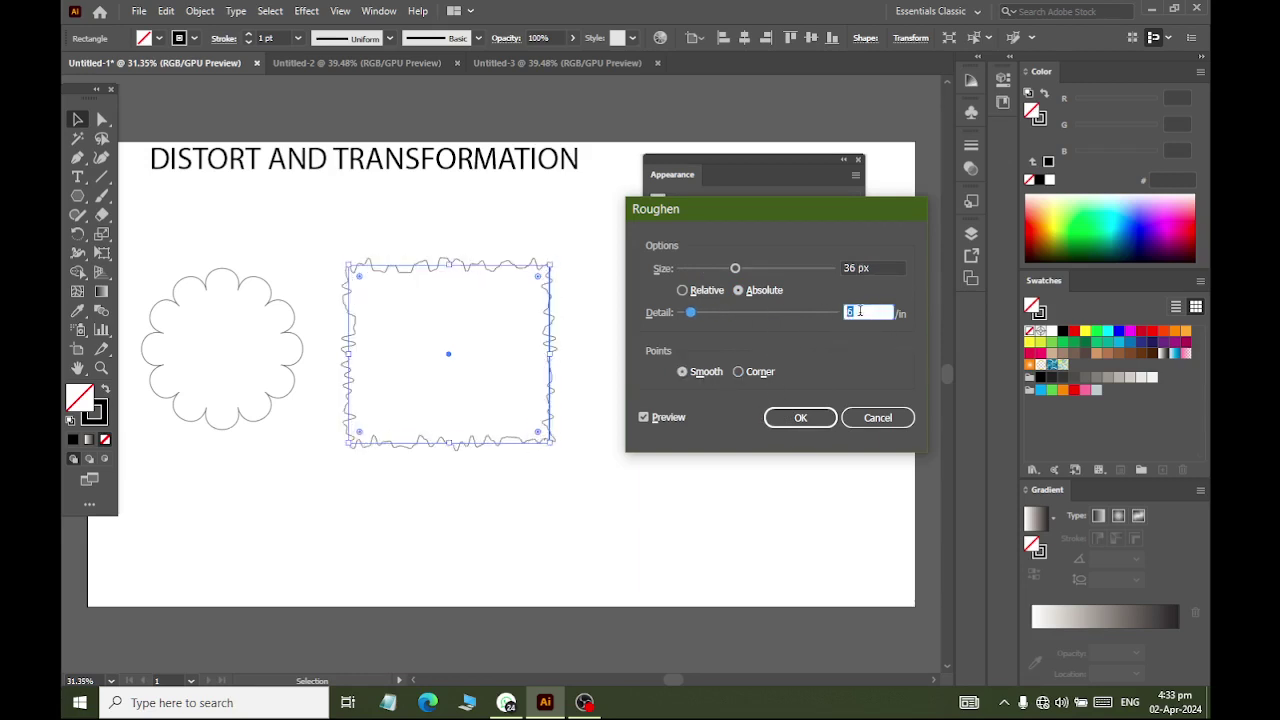
key(Down)
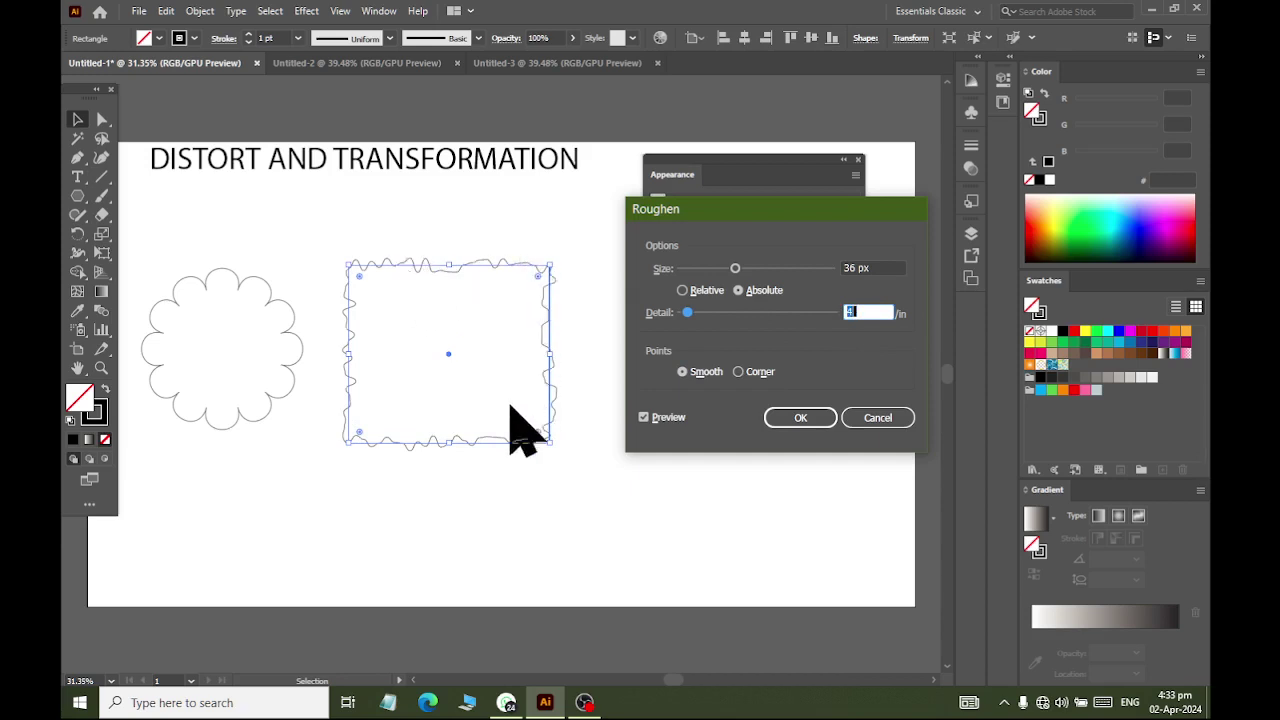
click(745, 378)
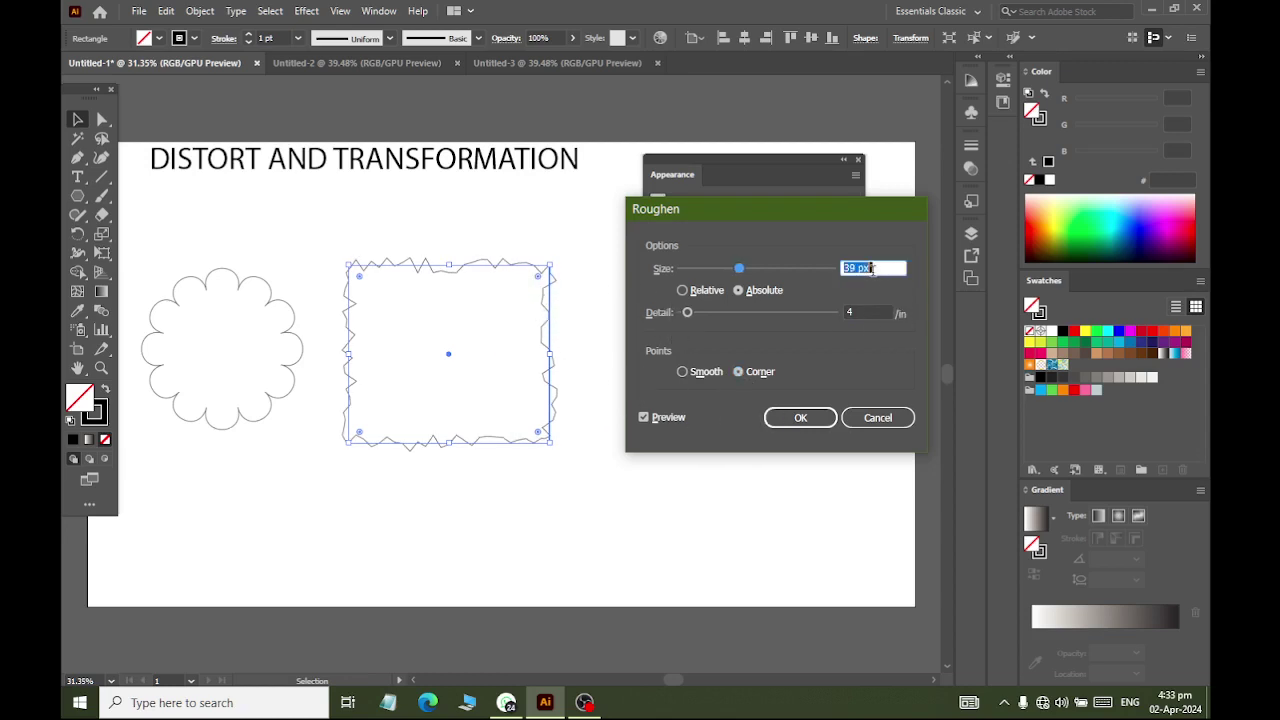
click(867, 310)
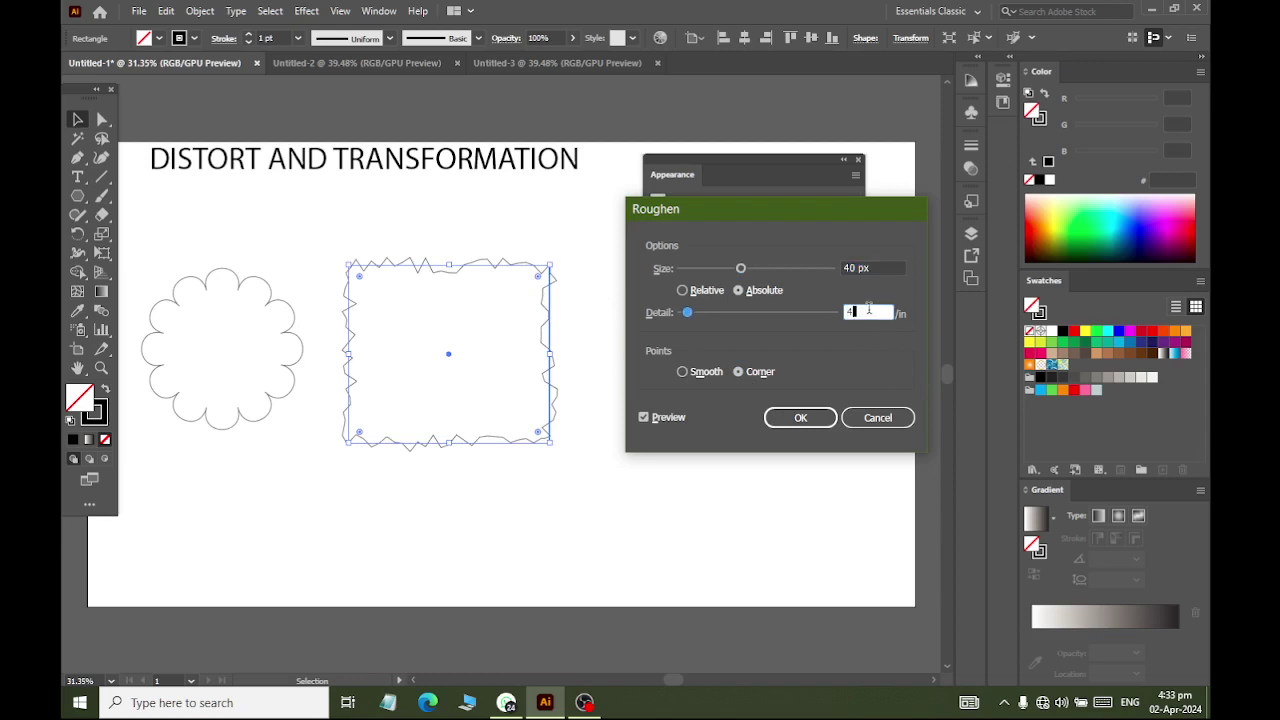
key(Up)
key(Up)
key(Up)
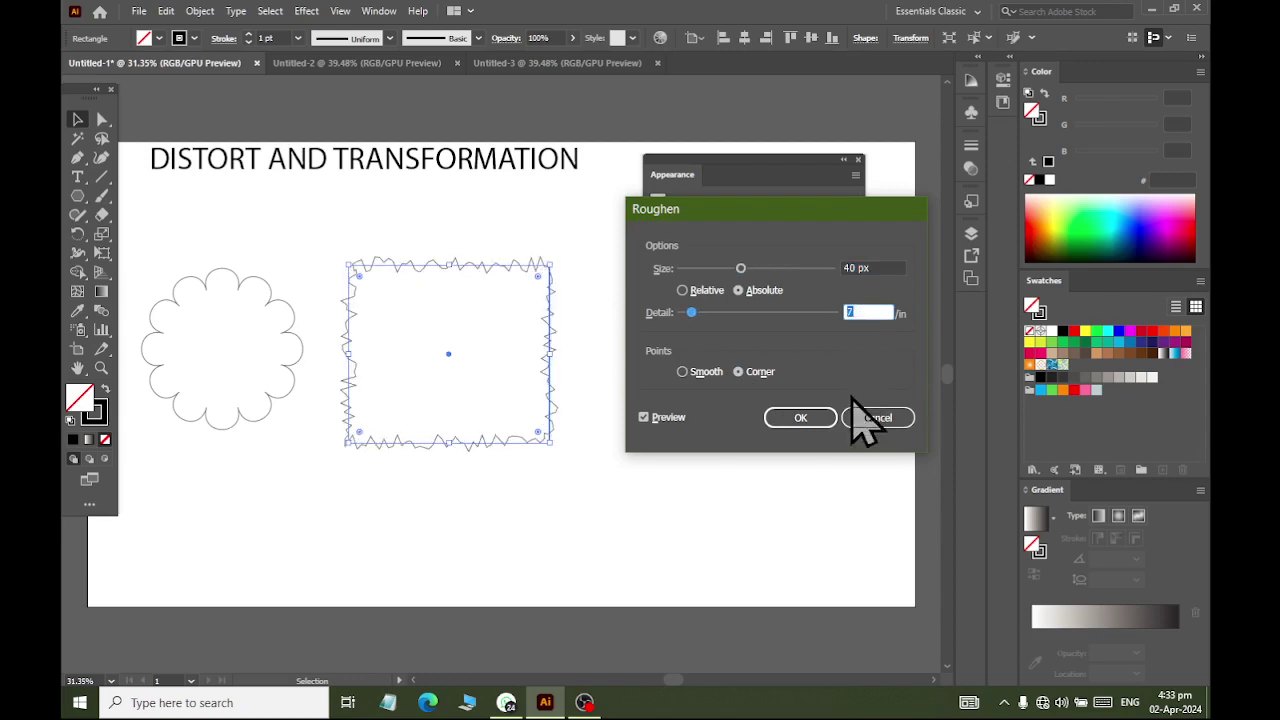
click(802, 418)
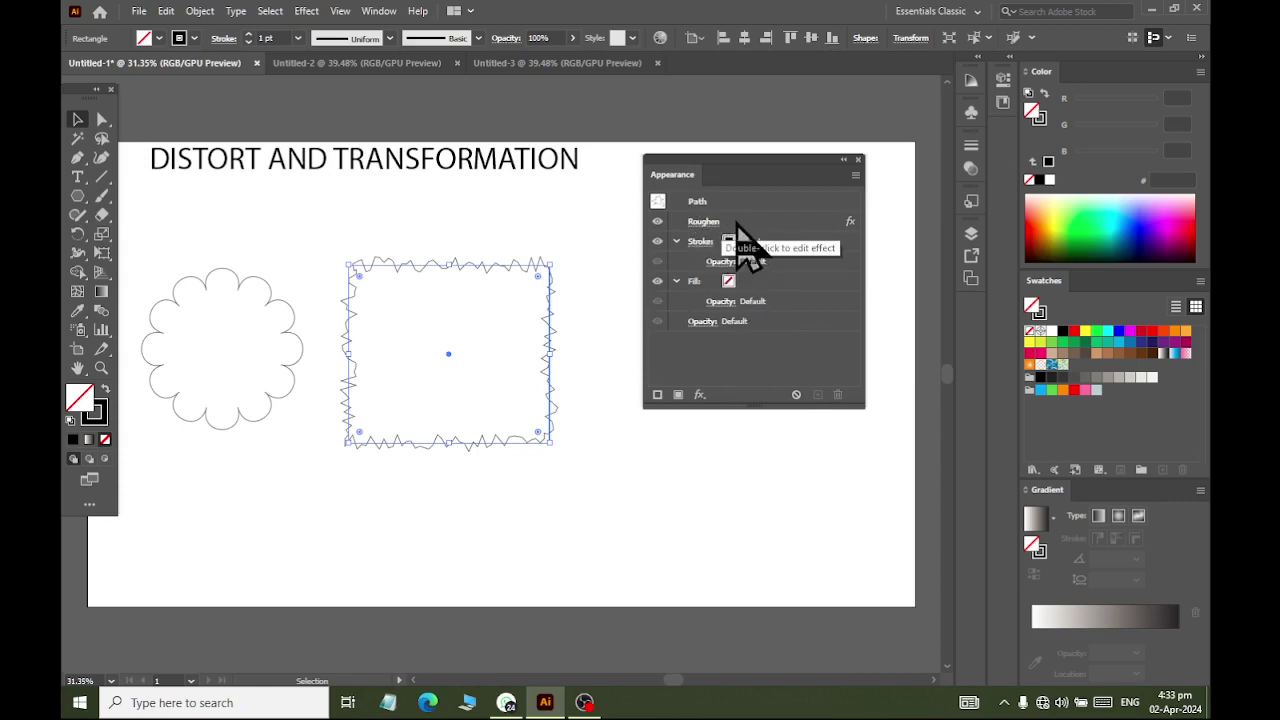
Delete the square's Roughen effect, cancel the Transform dialog, deselect, and move the Appearance panel lower.
click(750, 222)
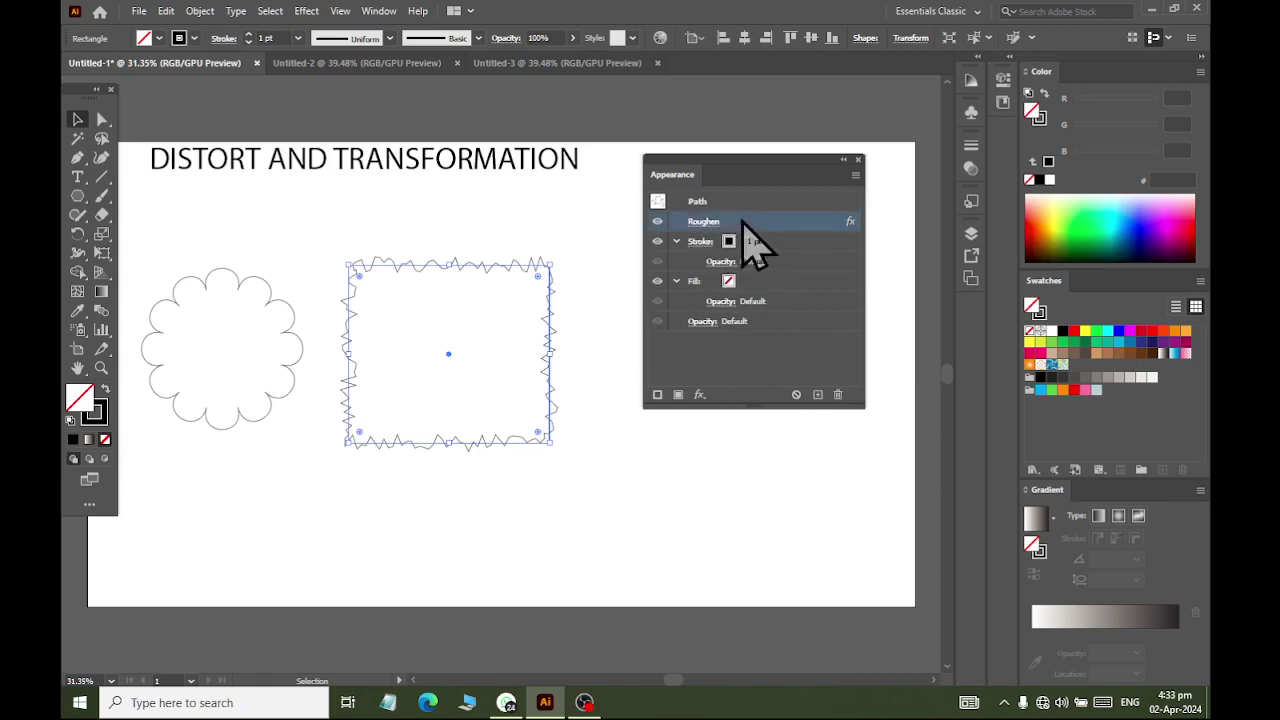
click(838, 394)
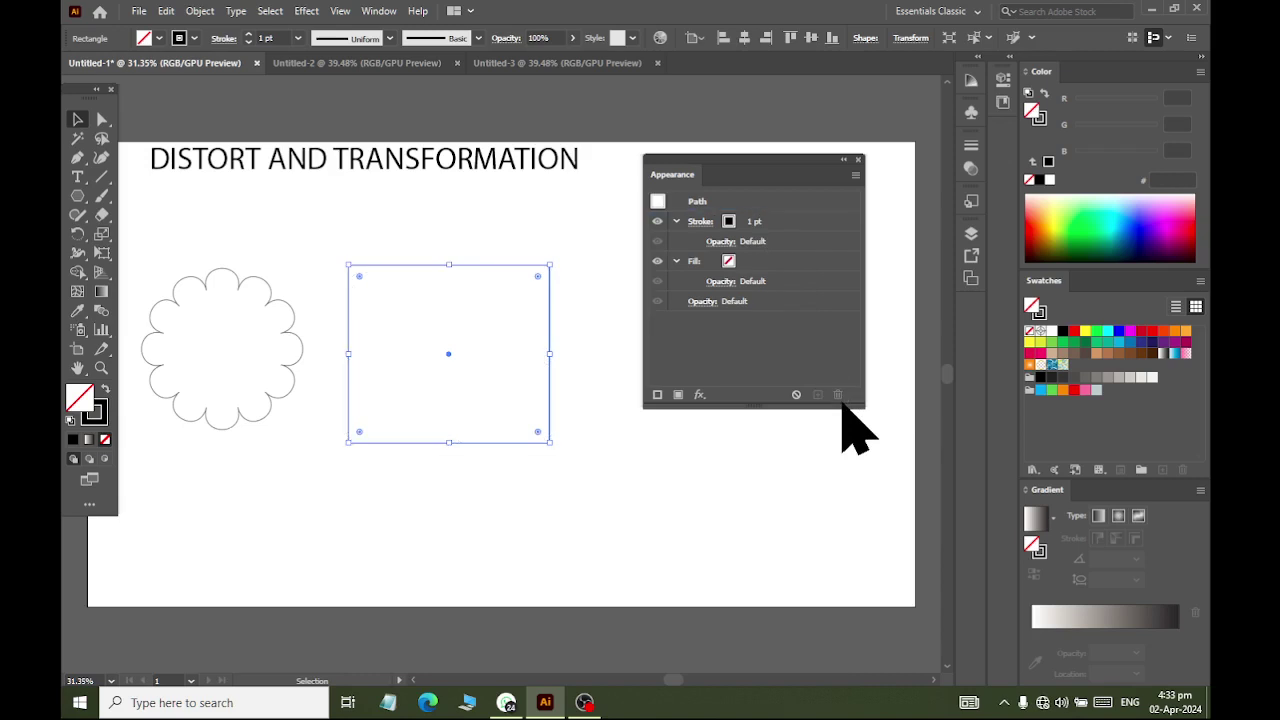
click(306, 11)
mouse_move(369, 160)
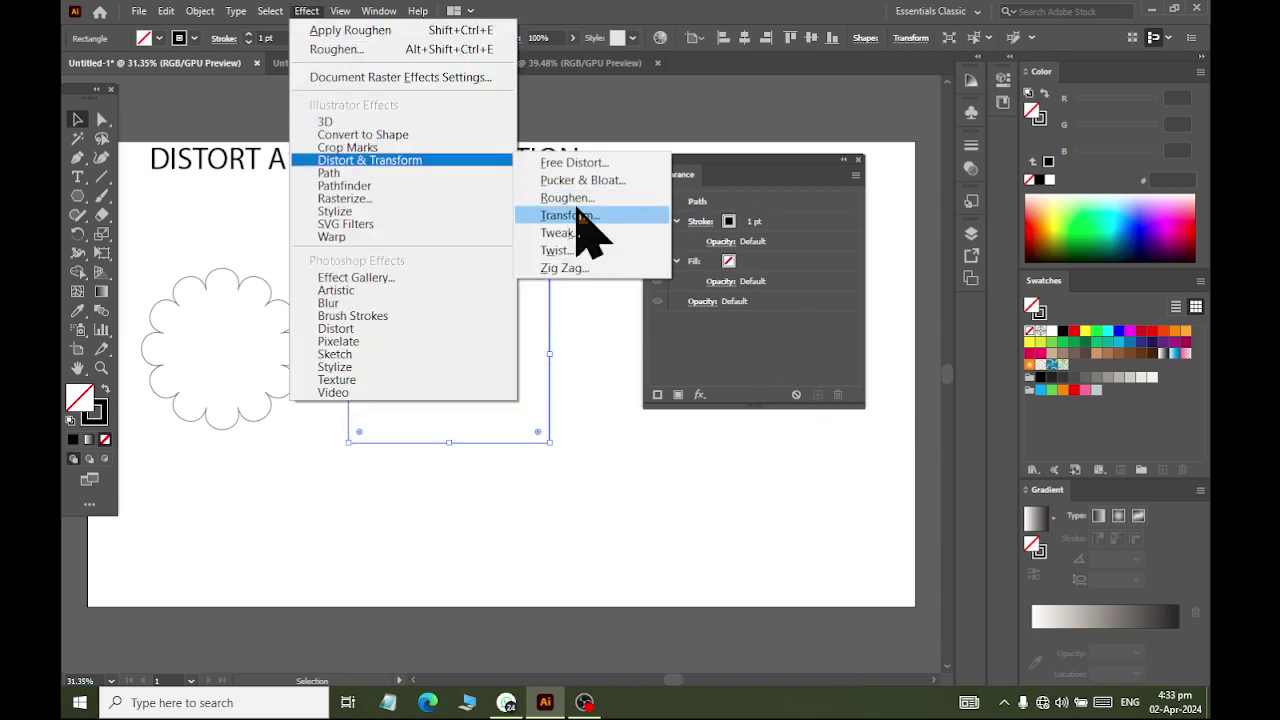
click(592, 218)
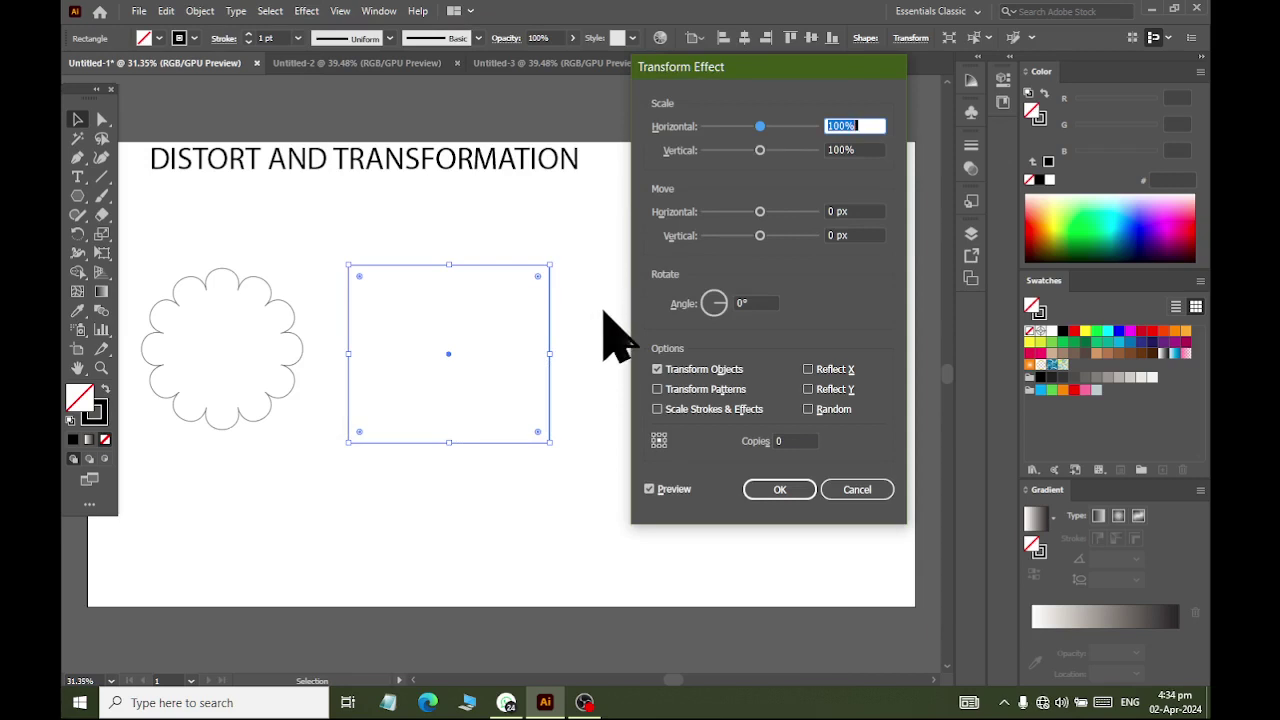
click(852, 490)
key(ctrl+shift+a)
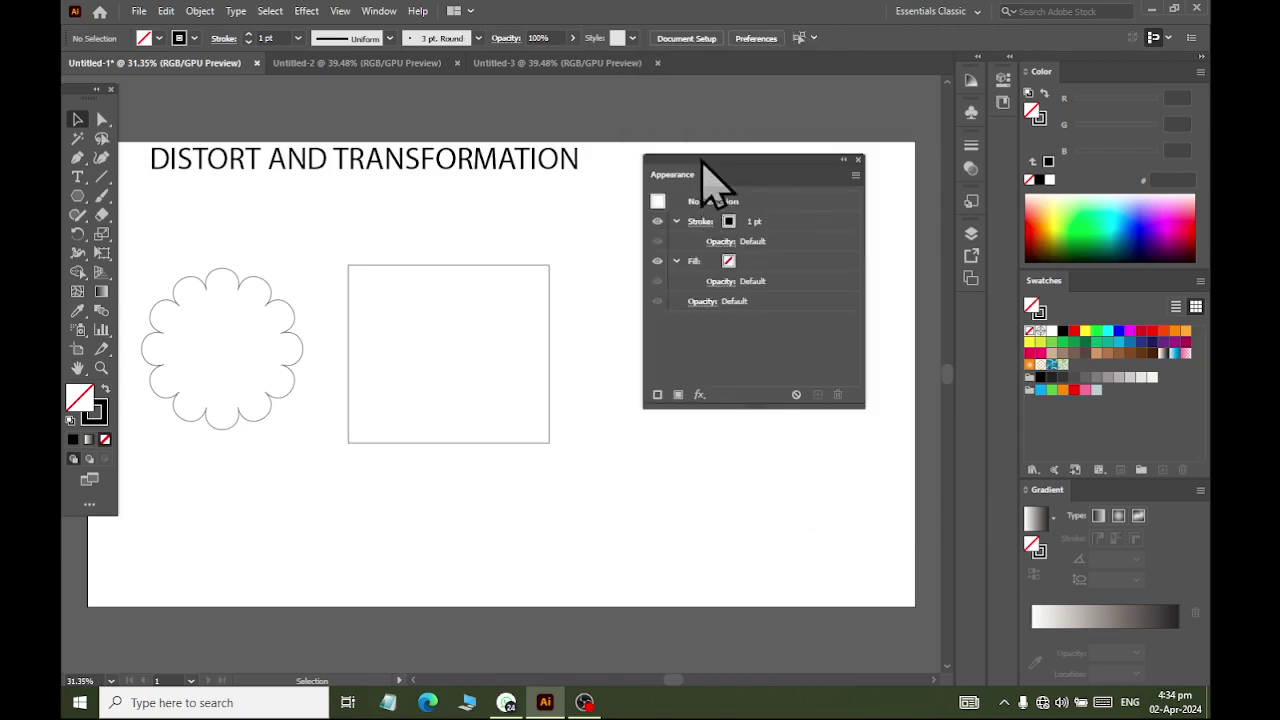
mouse_move(709, 177)
mouse_down()
mouse_move(780, 337)
mouse_move(751, 454)
mouse_up()
Shrink the rectangle into a small square and move it down and left.
click(558, 445)
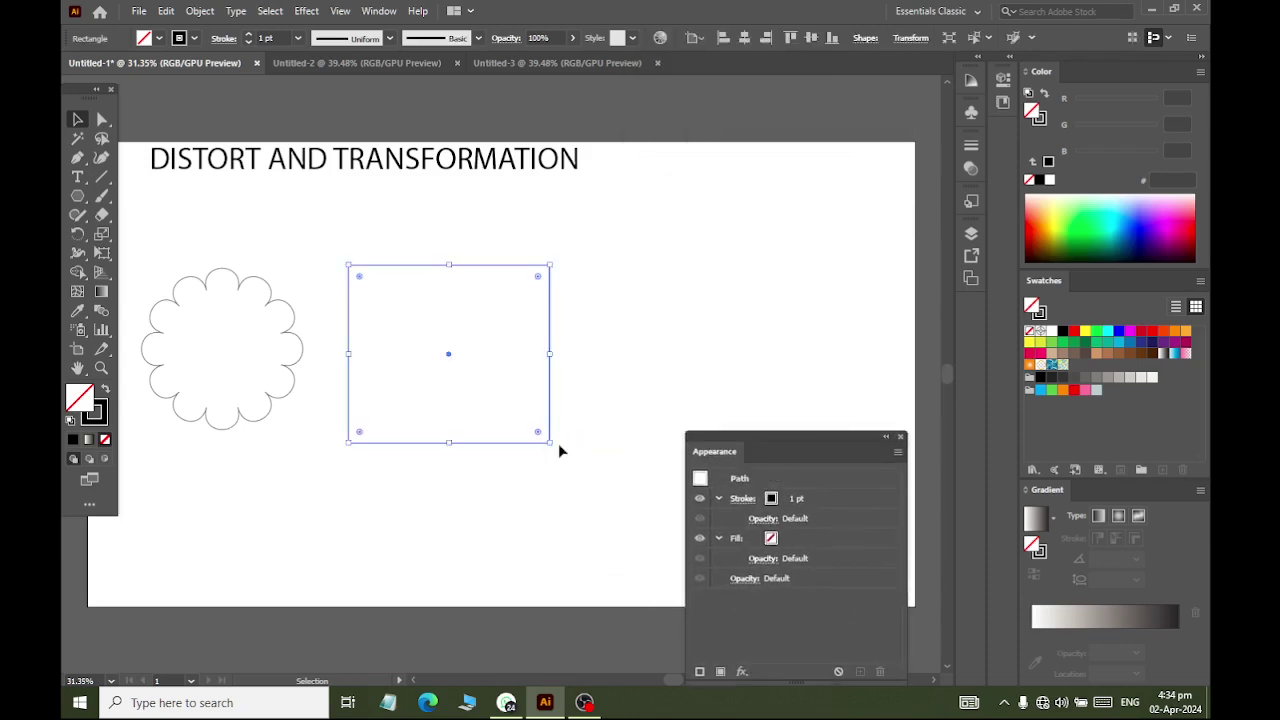
drag(553, 442, 478, 378)
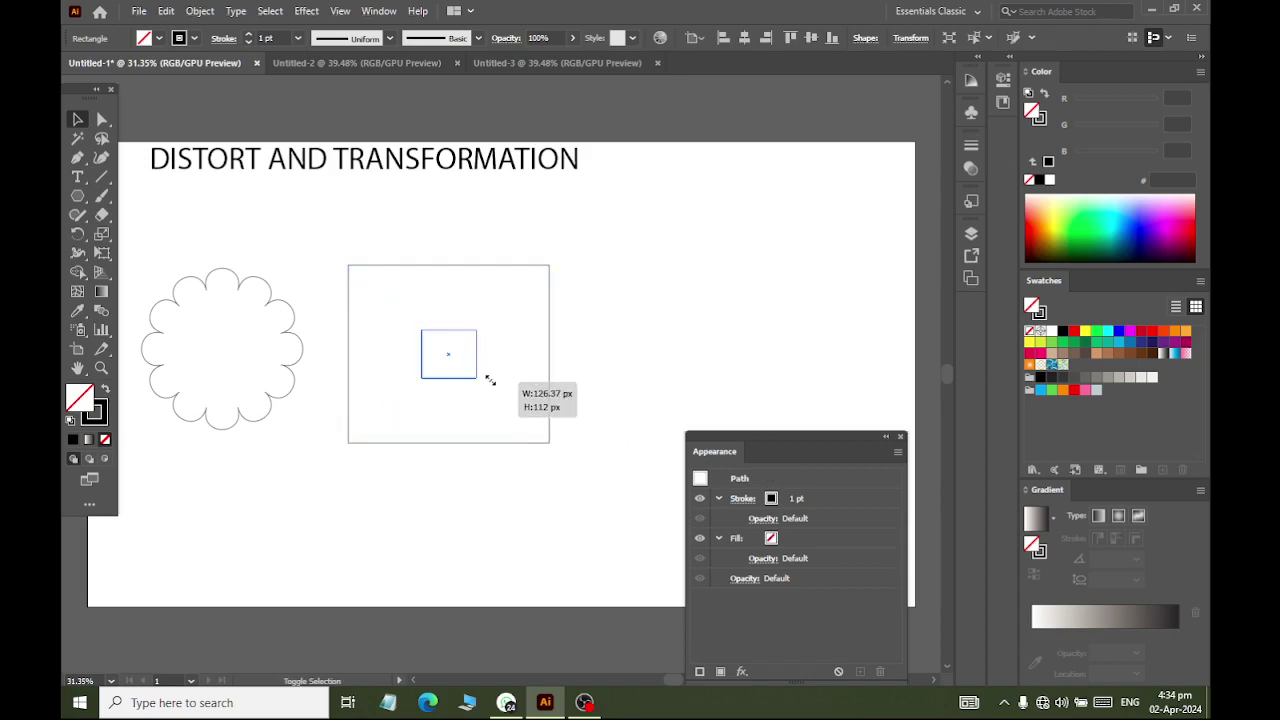
click(266, 214)
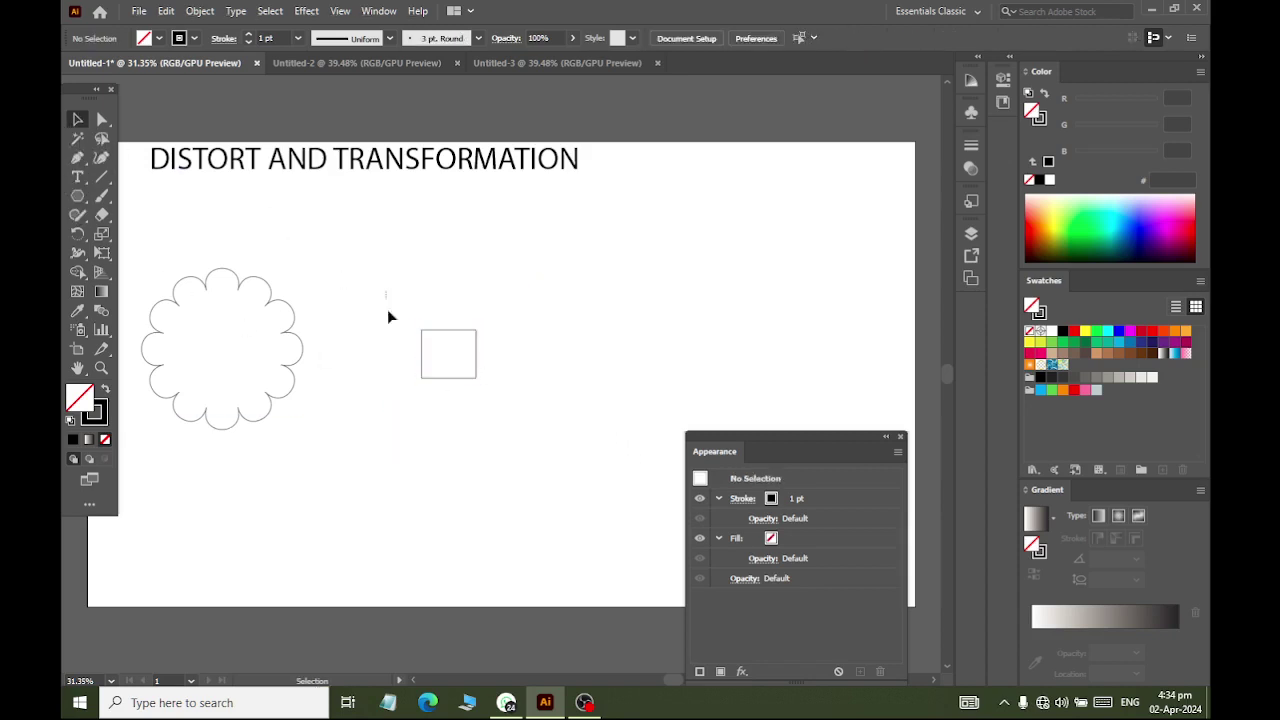
click(476, 368)
drag(463, 331, 432, 406)
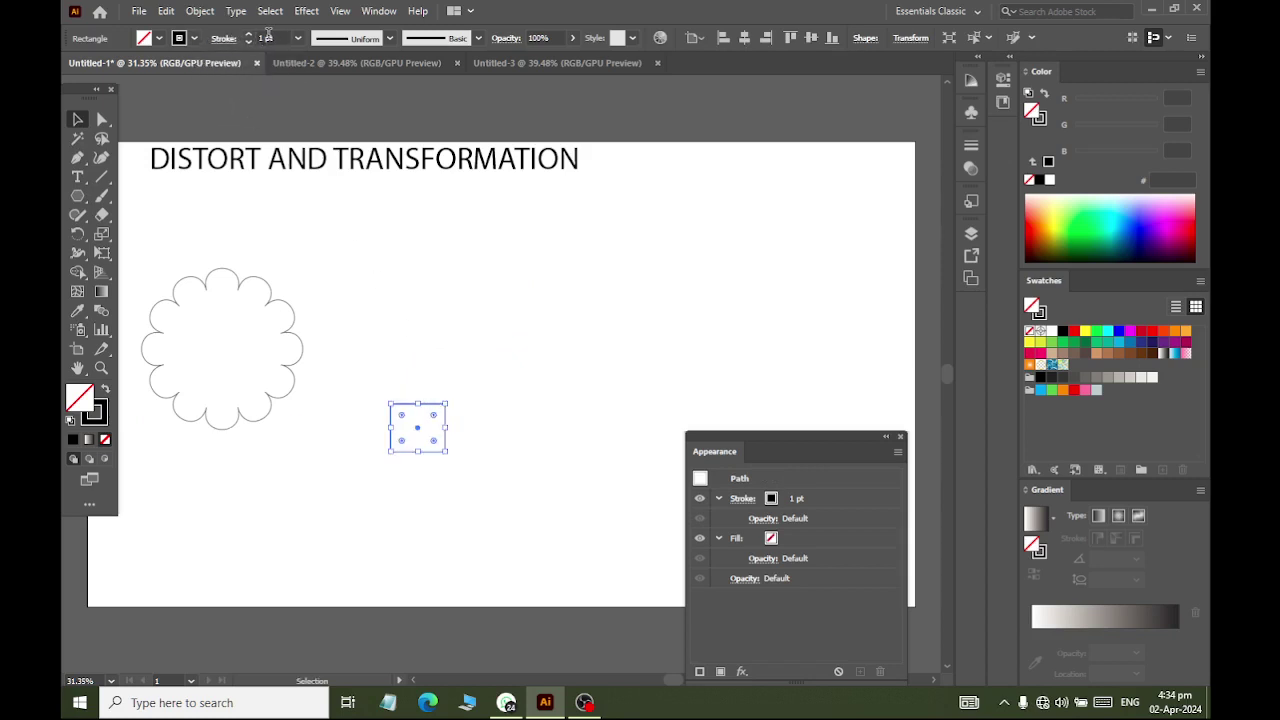
Fill the square with green 8CC63F, remove its stroke, and move it near the artboard bottom.
click(153, 40)
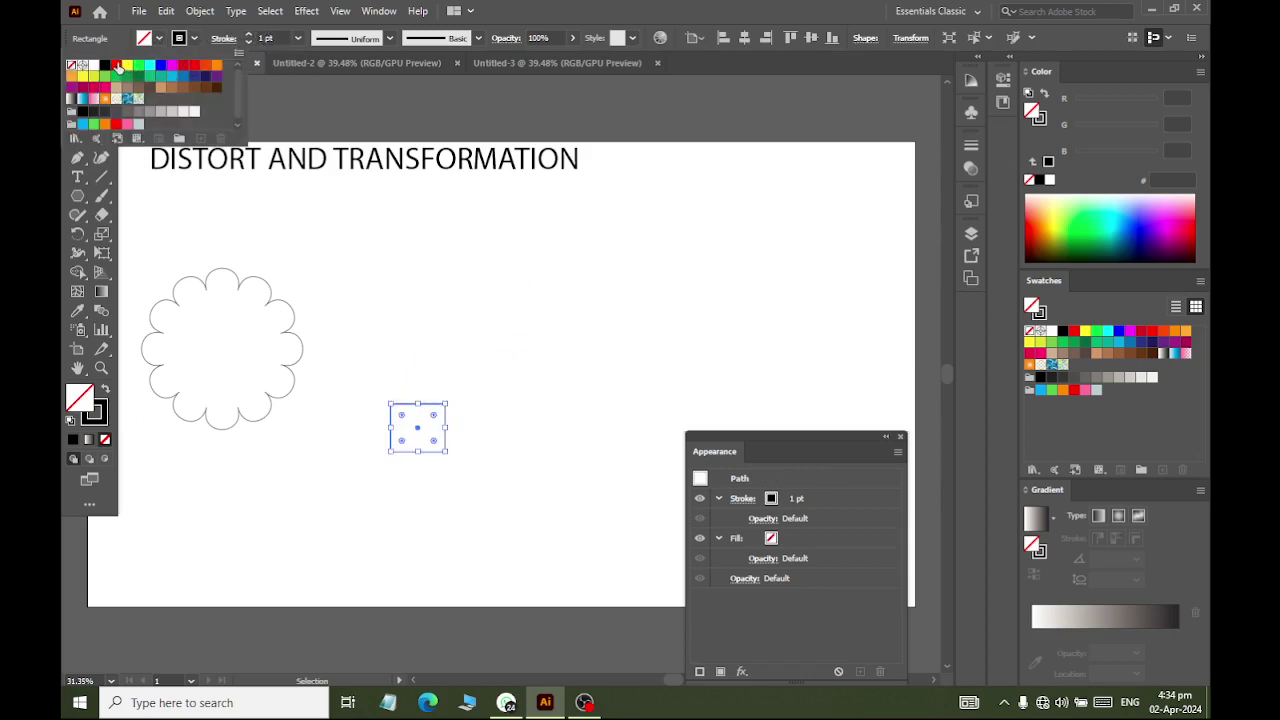
click(106, 78)
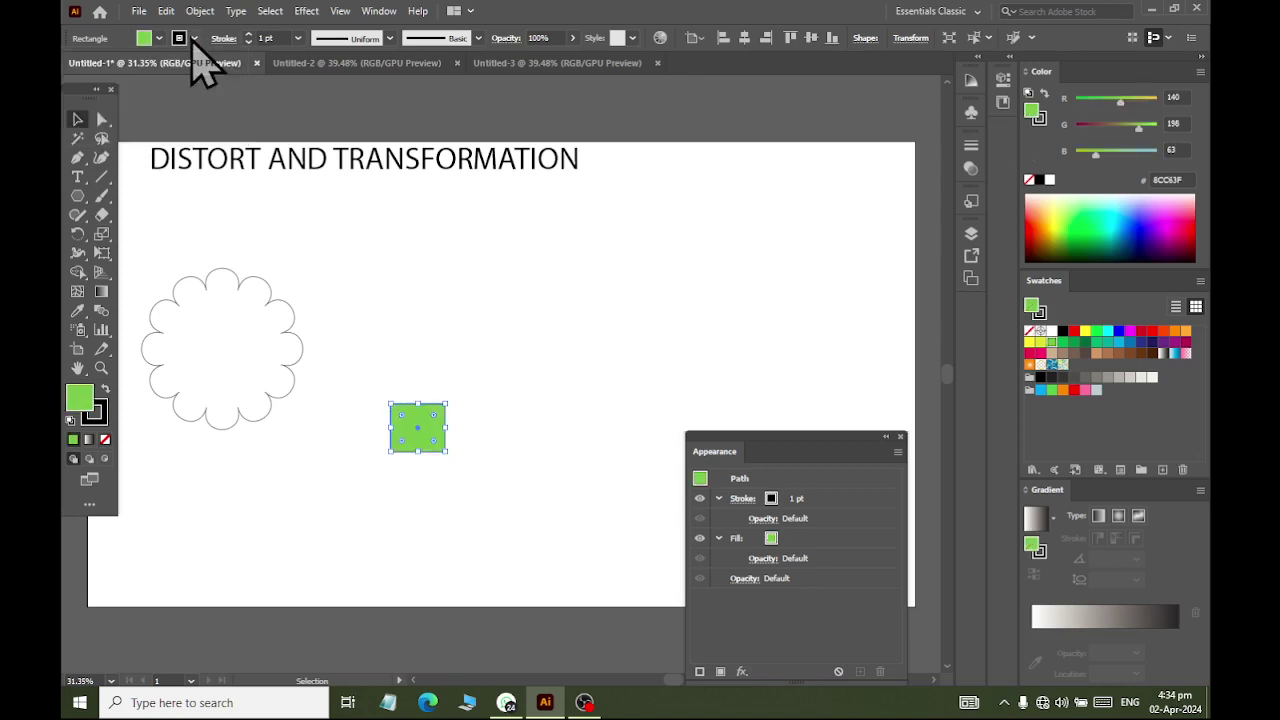
click(73, 66)
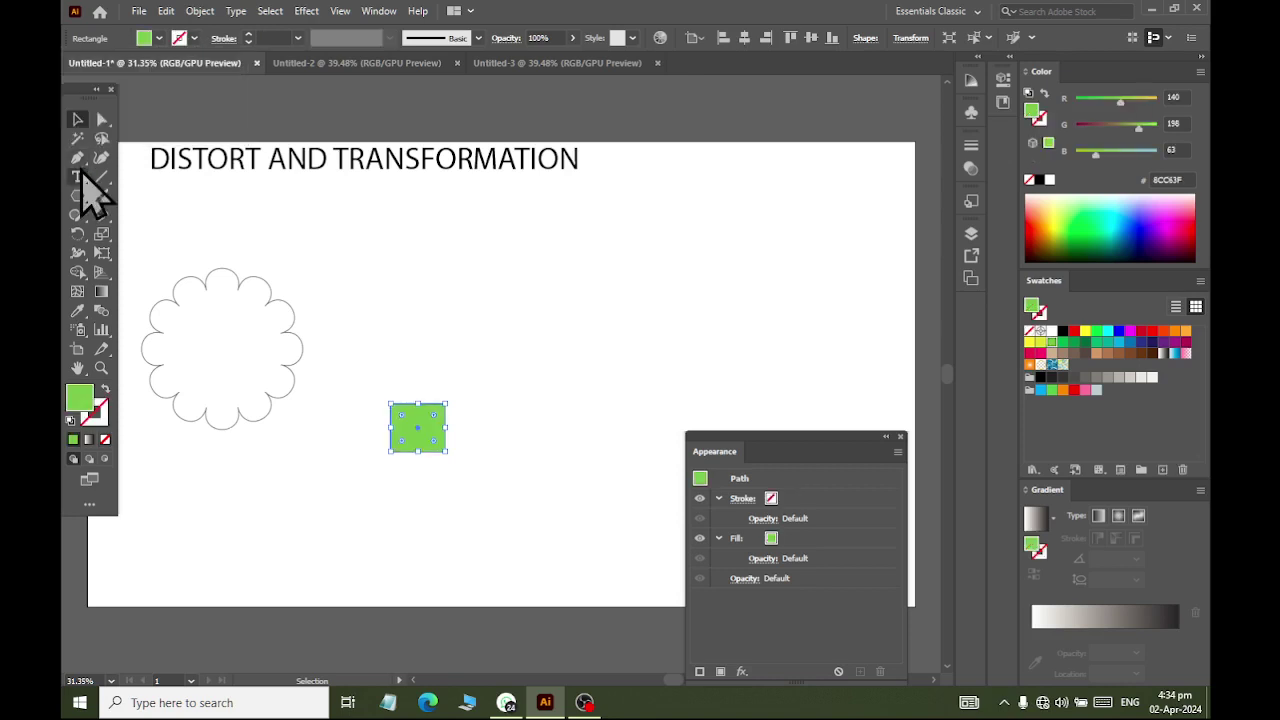
drag(423, 429, 414, 517)
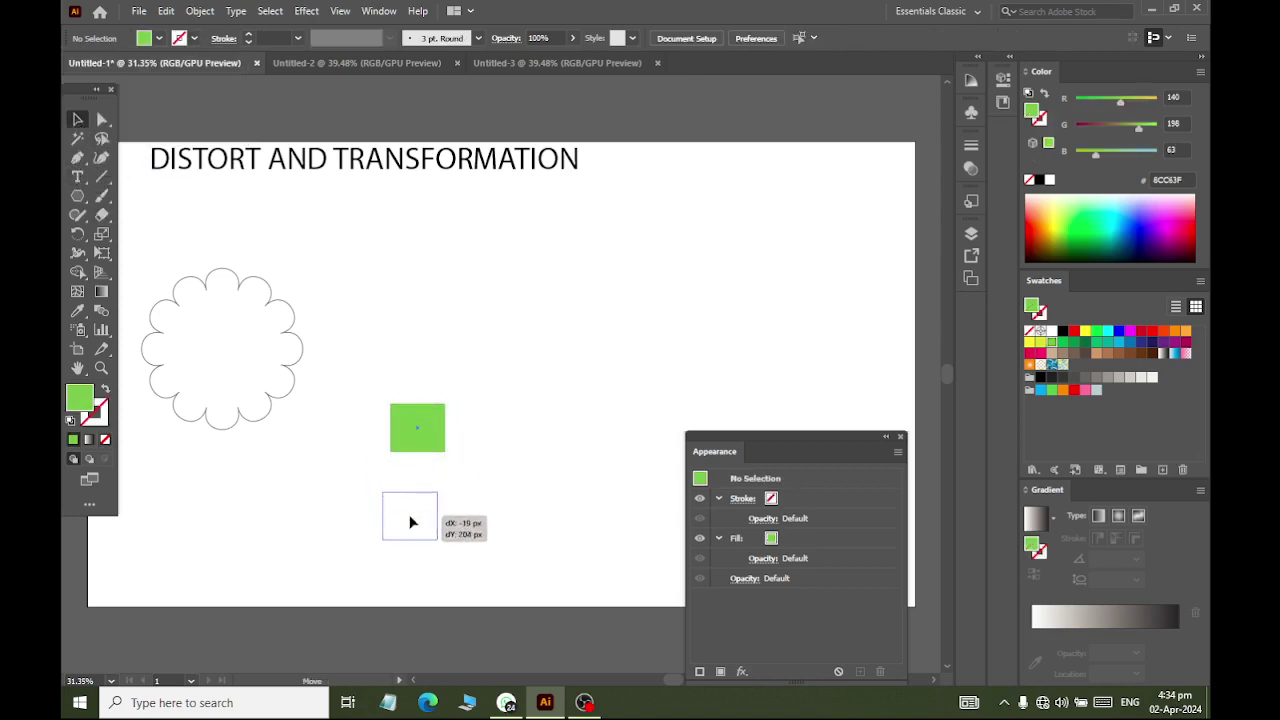
click(306, 11)
mouse_move(369, 160)
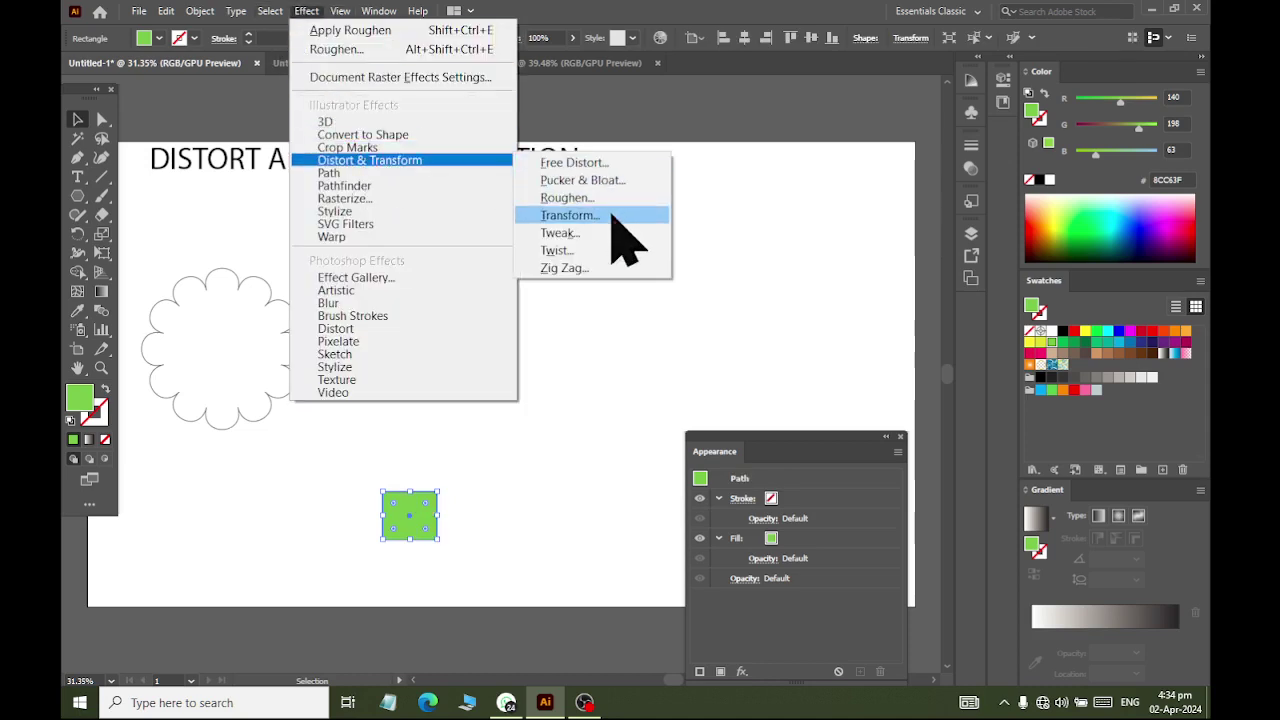
In the square's Transform effect, add copies and set Move Vertical so they stack upward.
click(612, 216)
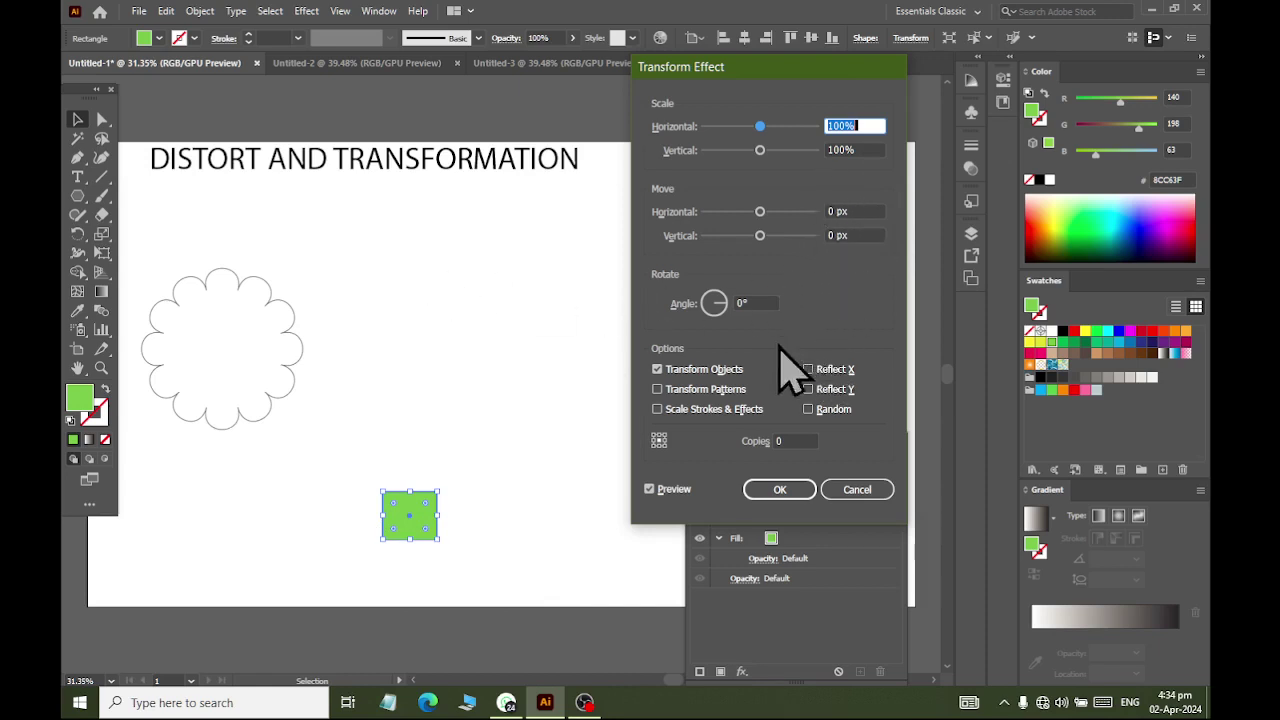
click(789, 441)
text(5)
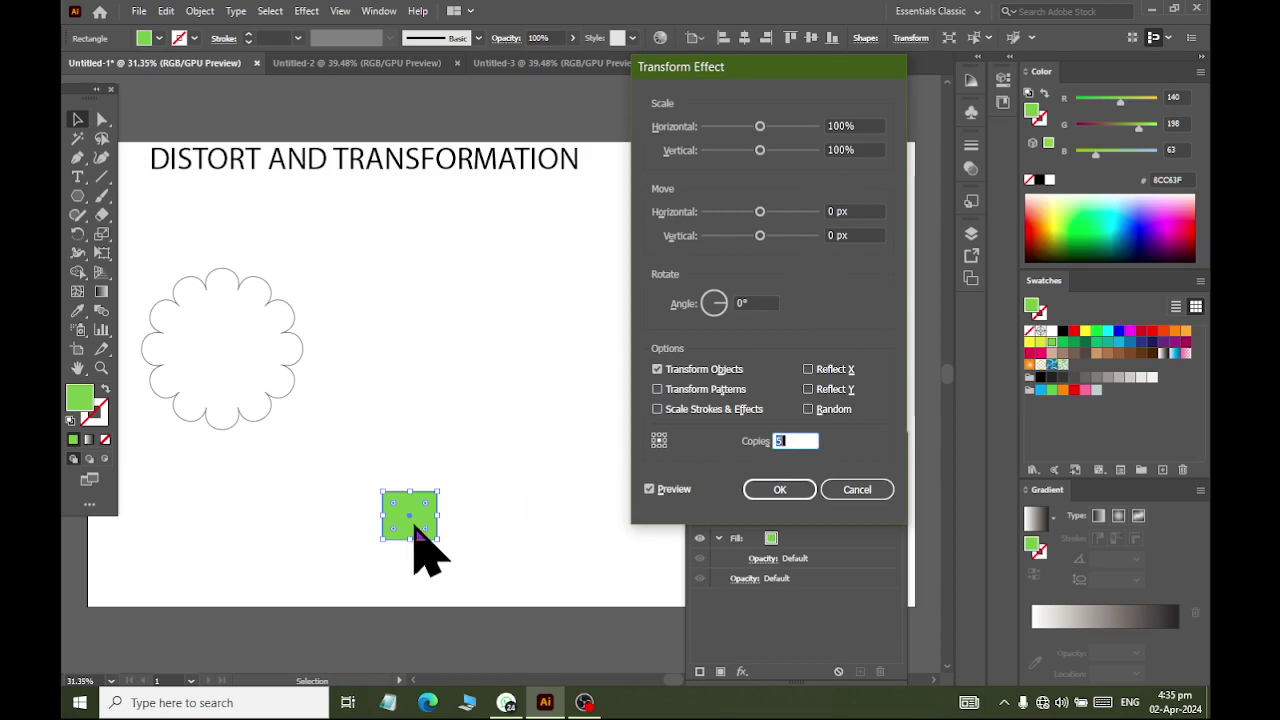
click(850, 235)
text(25)
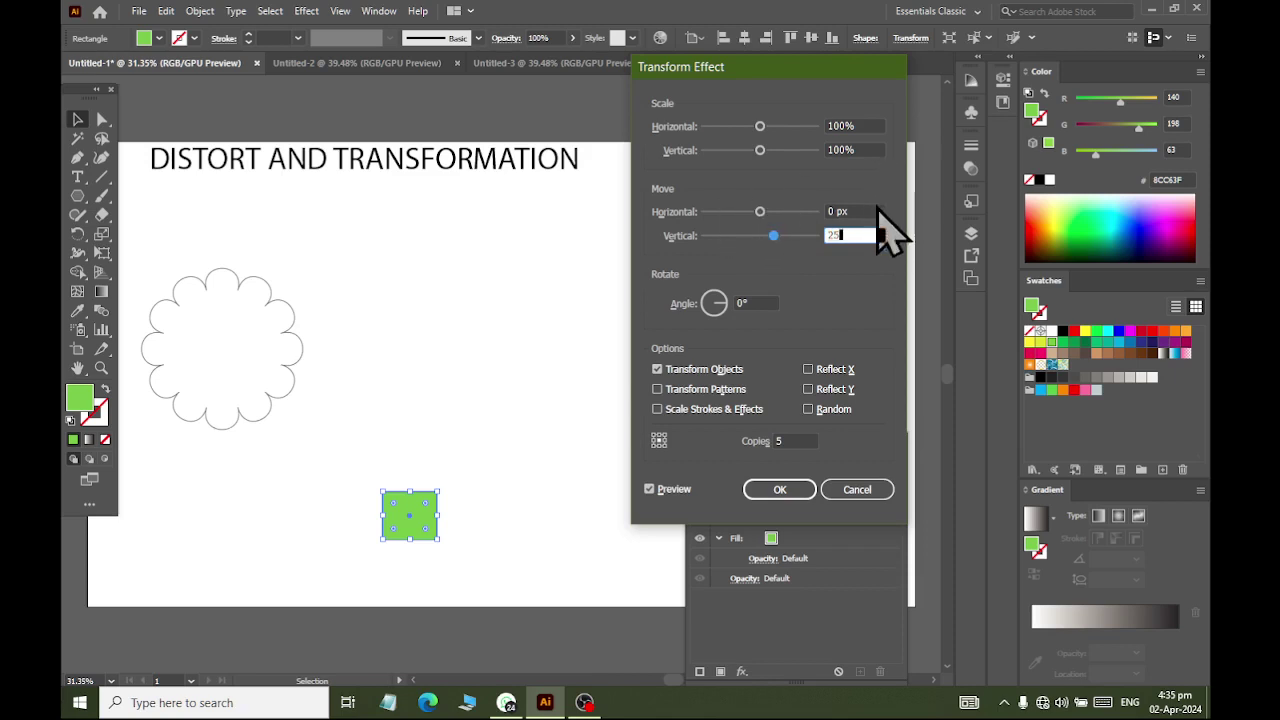
click(855, 211)
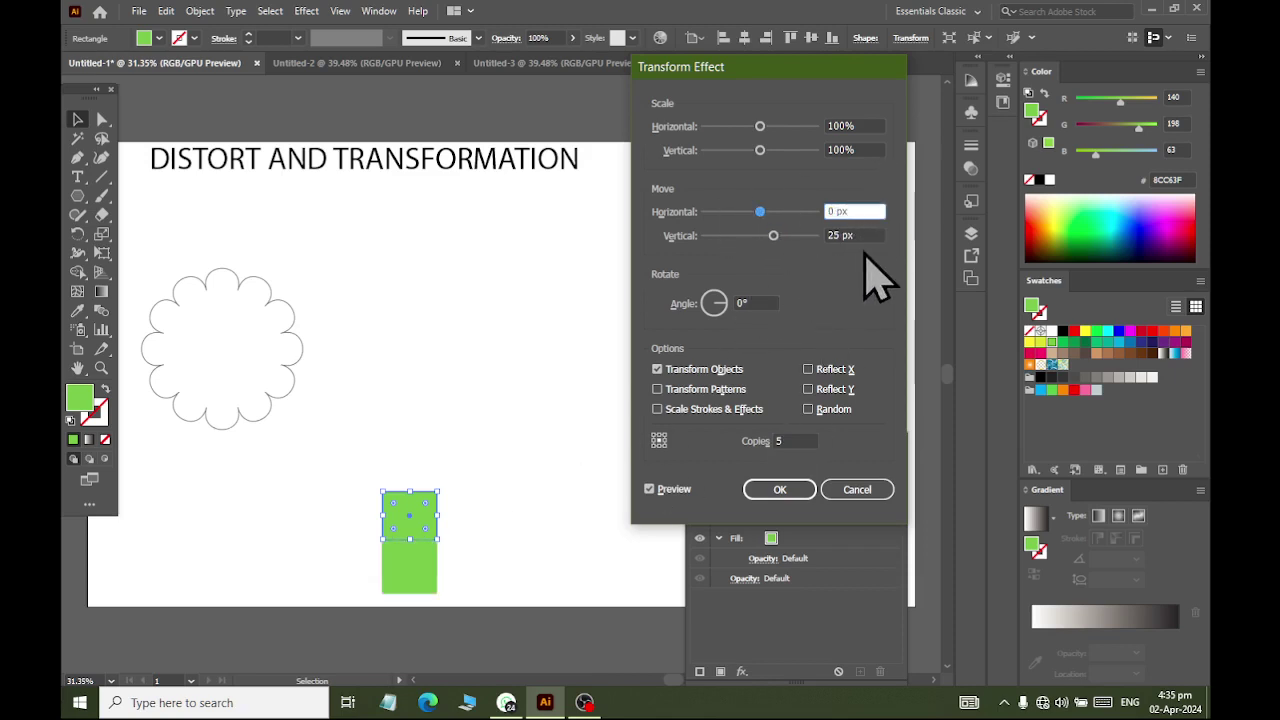
click(852, 235)
key(Down)
key(Down)
key(Down)
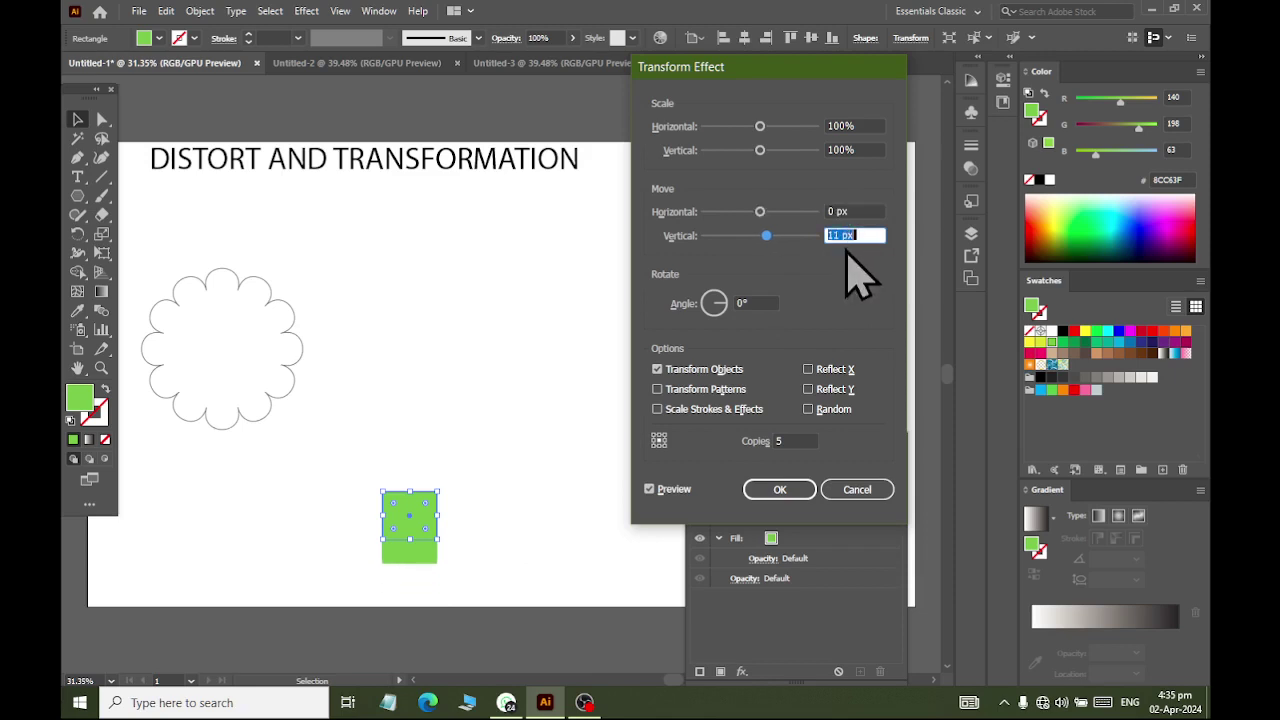
key(Down)
key(Down)
key(Down)
key(Down)
key(Down)
key(Down)
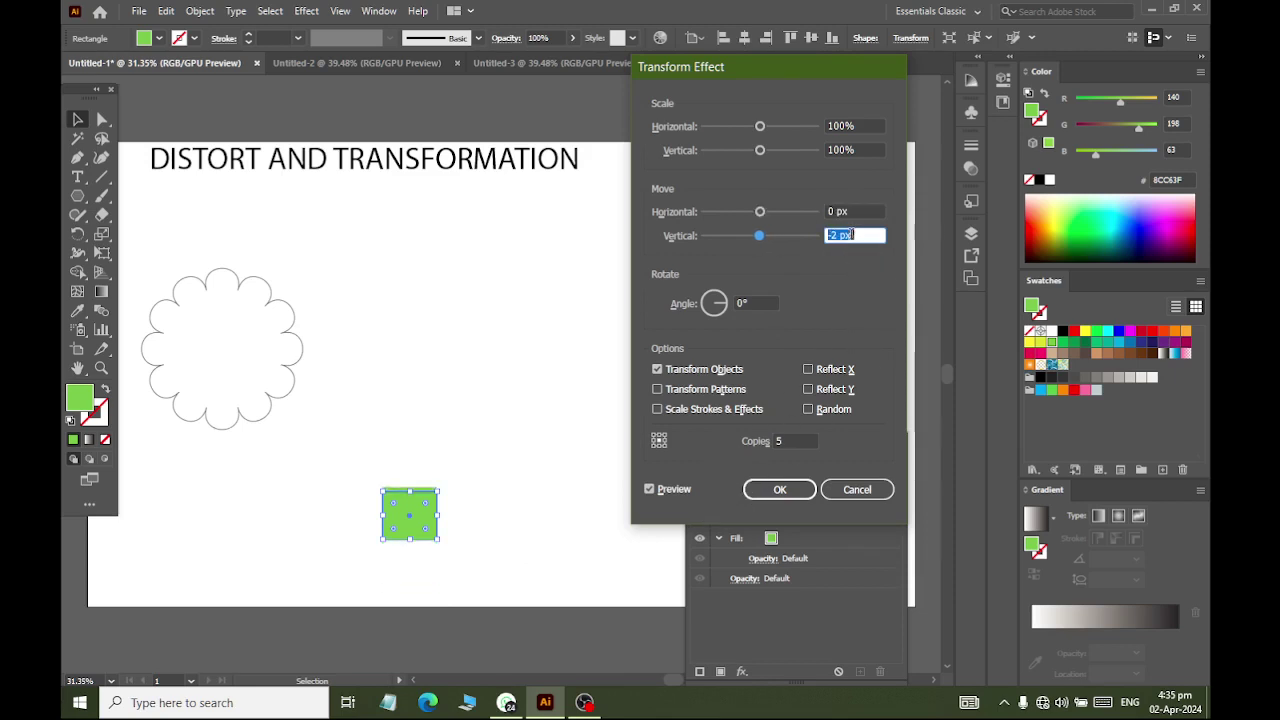
key(Down)
key(Down)
key(Down)
key(Down)
key(Down)
key(Down)
key(Down)
key(Down)
key(Down)
key(Down)
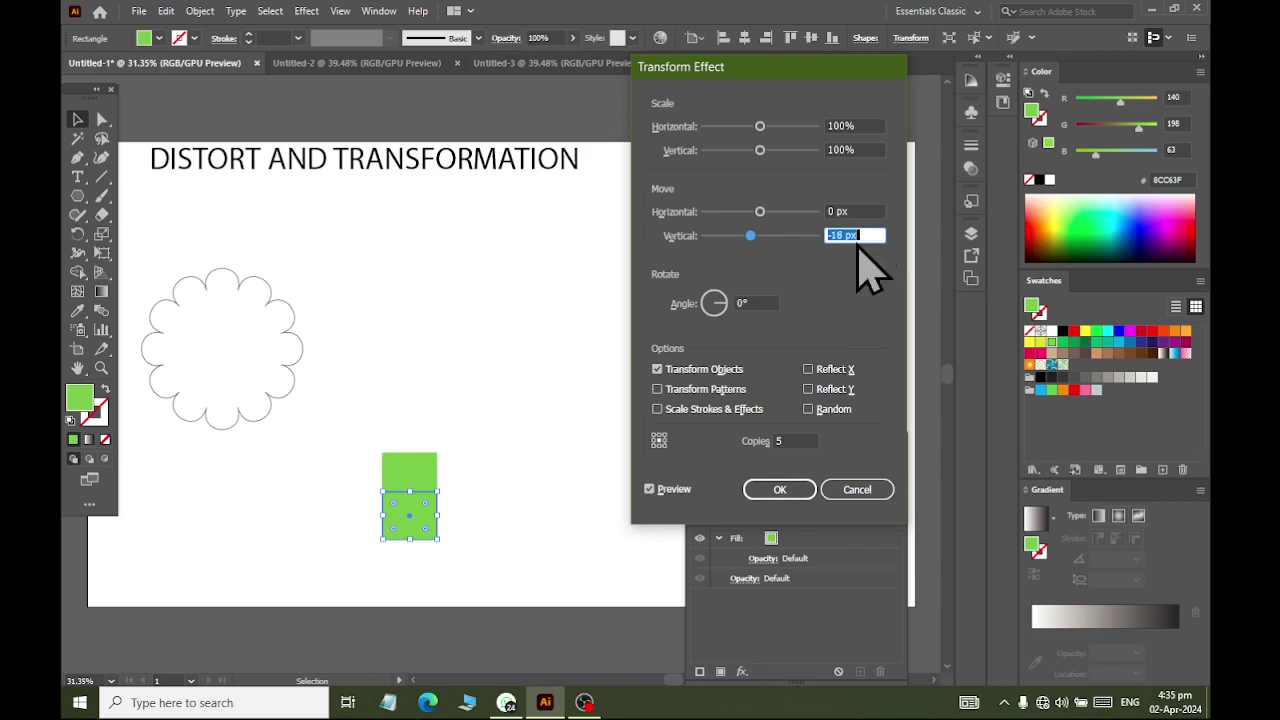
key(Down)
key(Down)
key(Down)
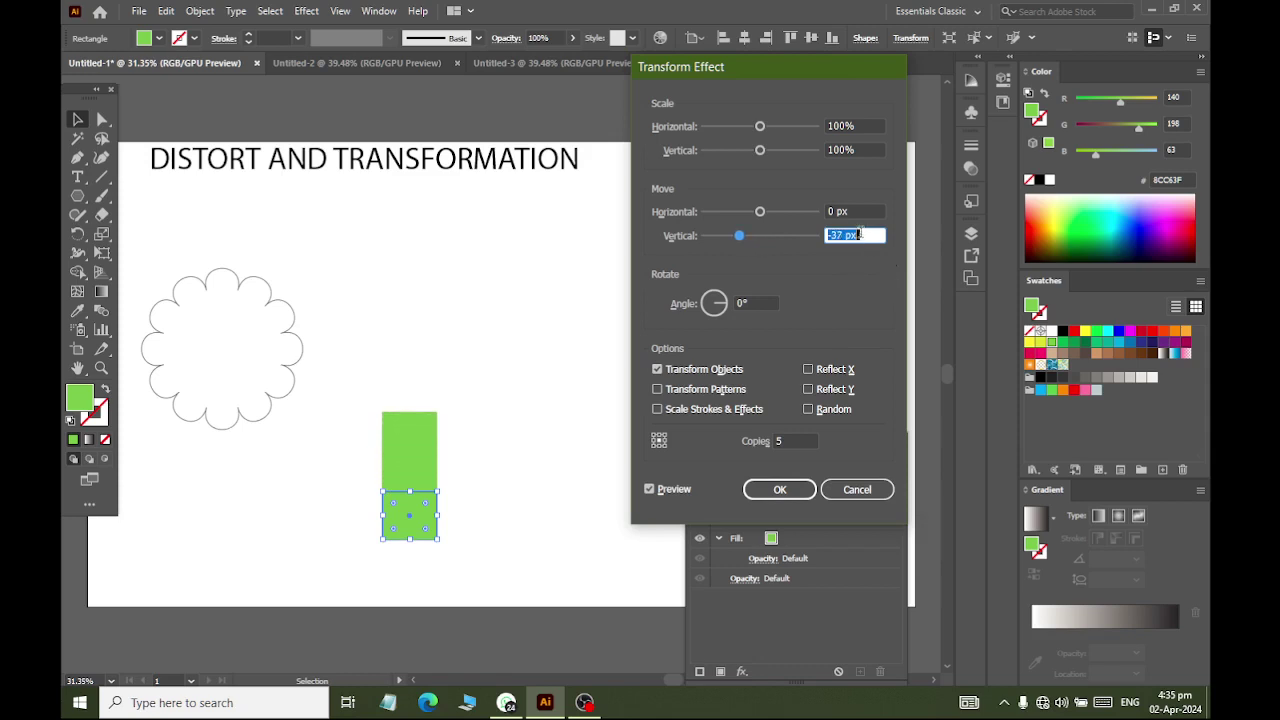
key(Down)
key(Down)
key(Down)
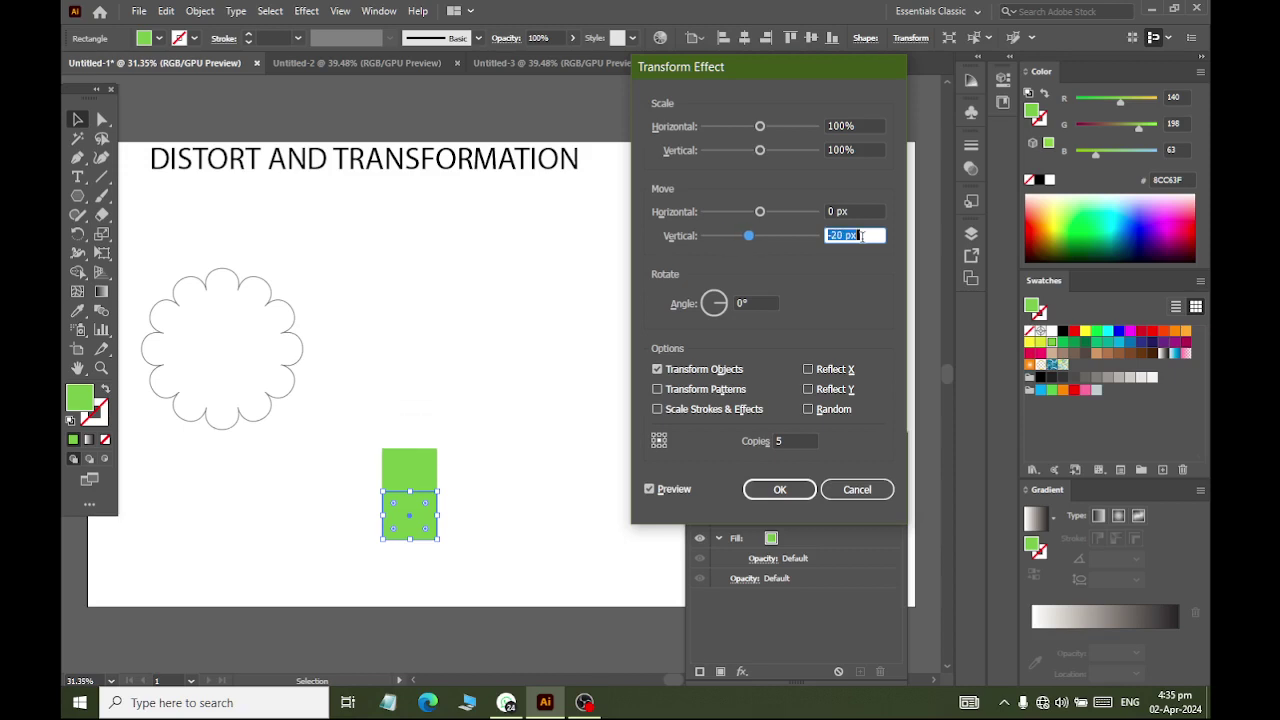
Settle on 4 copies at -129 px vertical, nudging Horizontal slightly right.
click(806, 440)
key(Up)
key(Up)
key(Up)
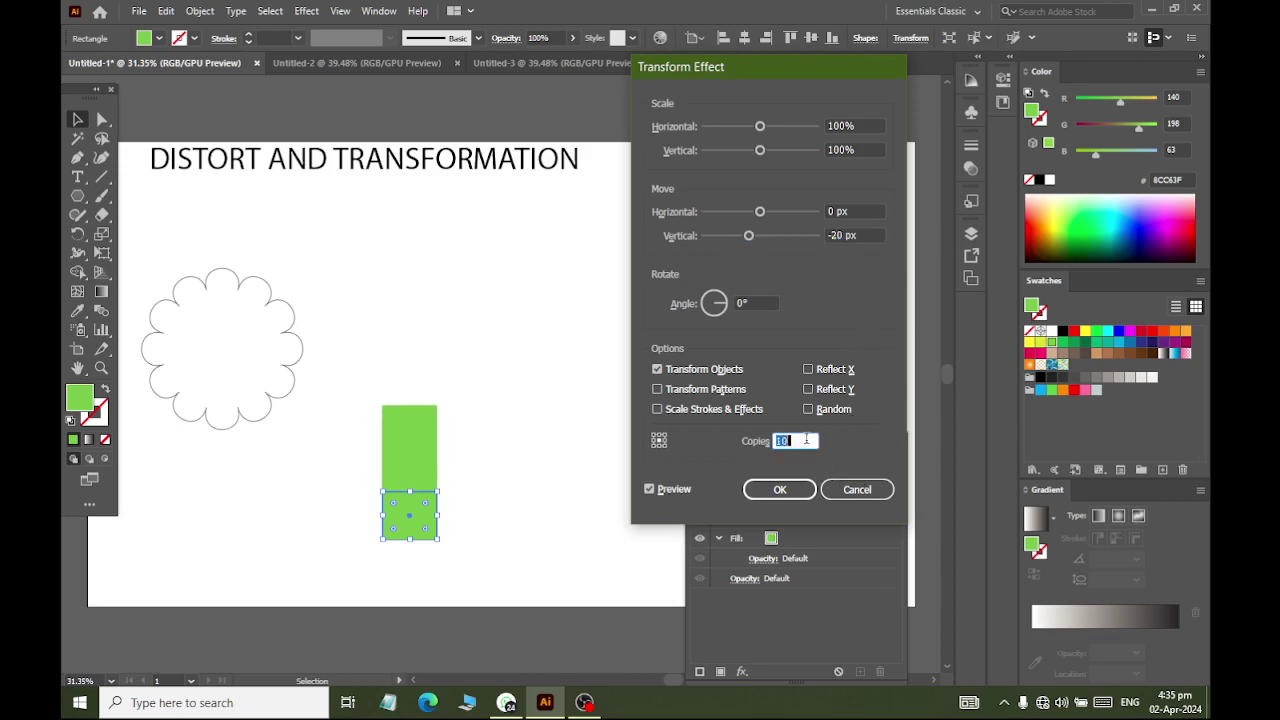
key(Down)
key(Down)
key(Down)
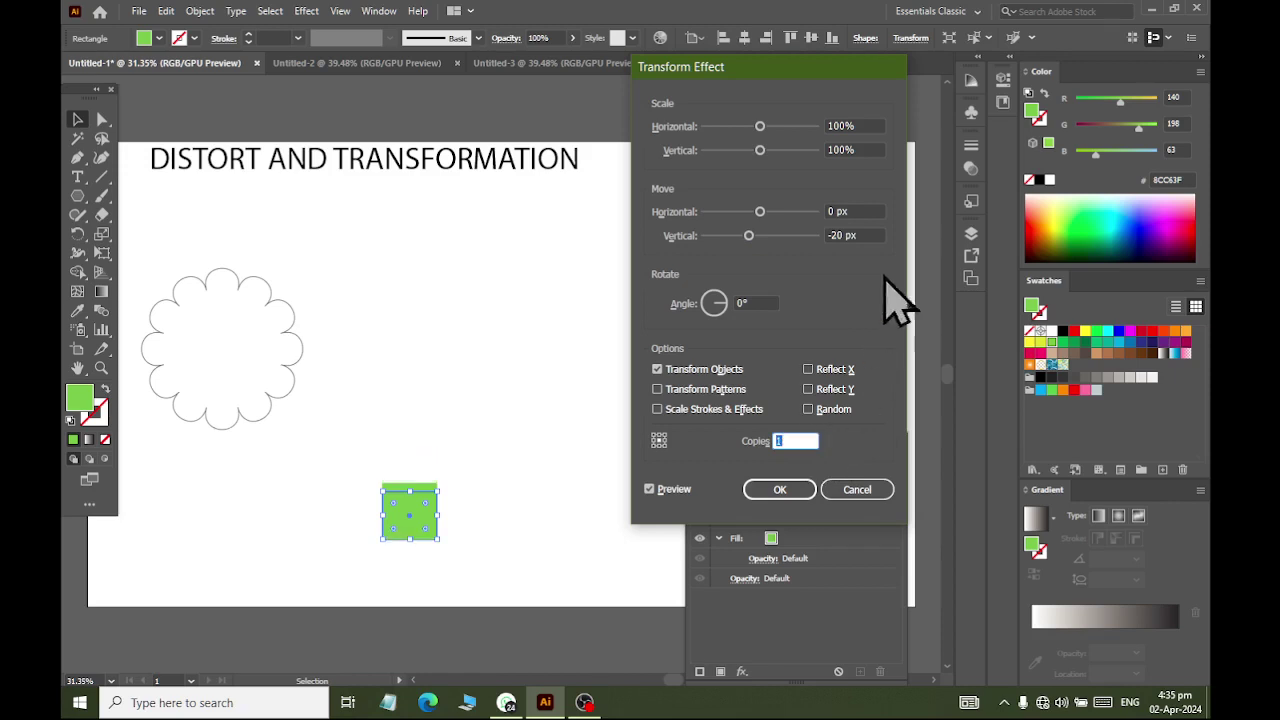
click(866, 234)
key(Down)
key(Down)
key(Down)
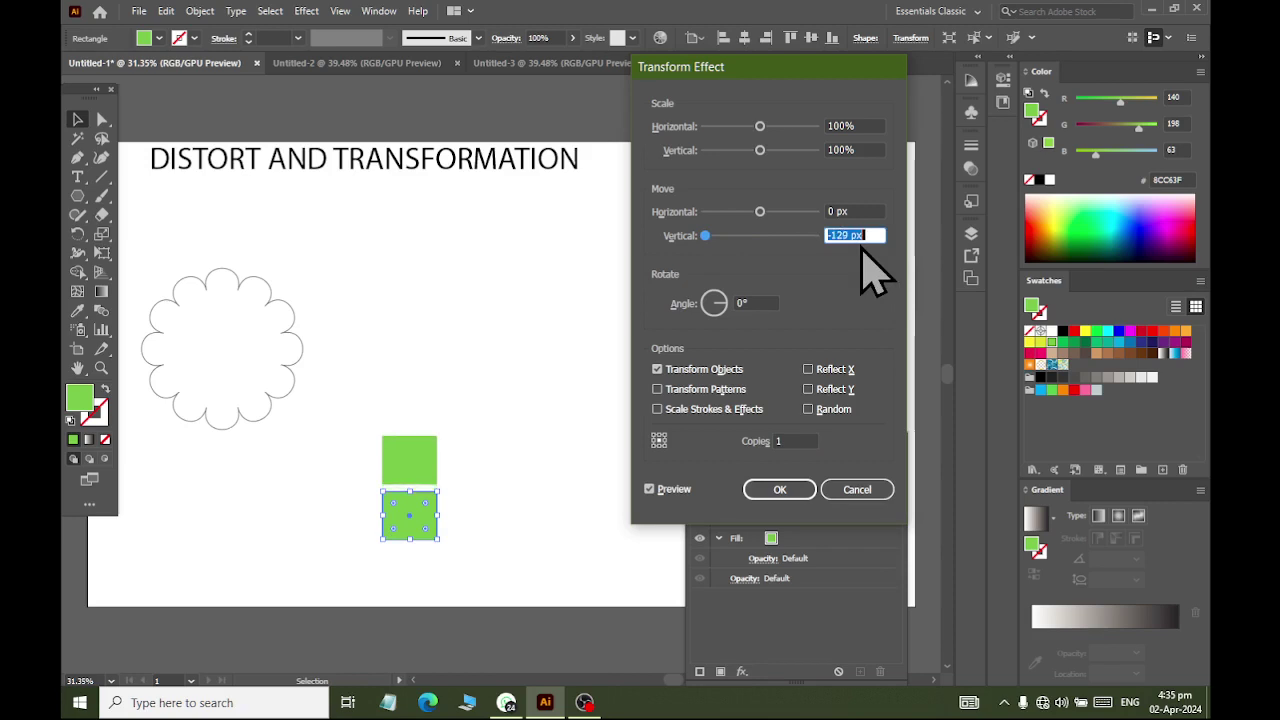
click(793, 440)
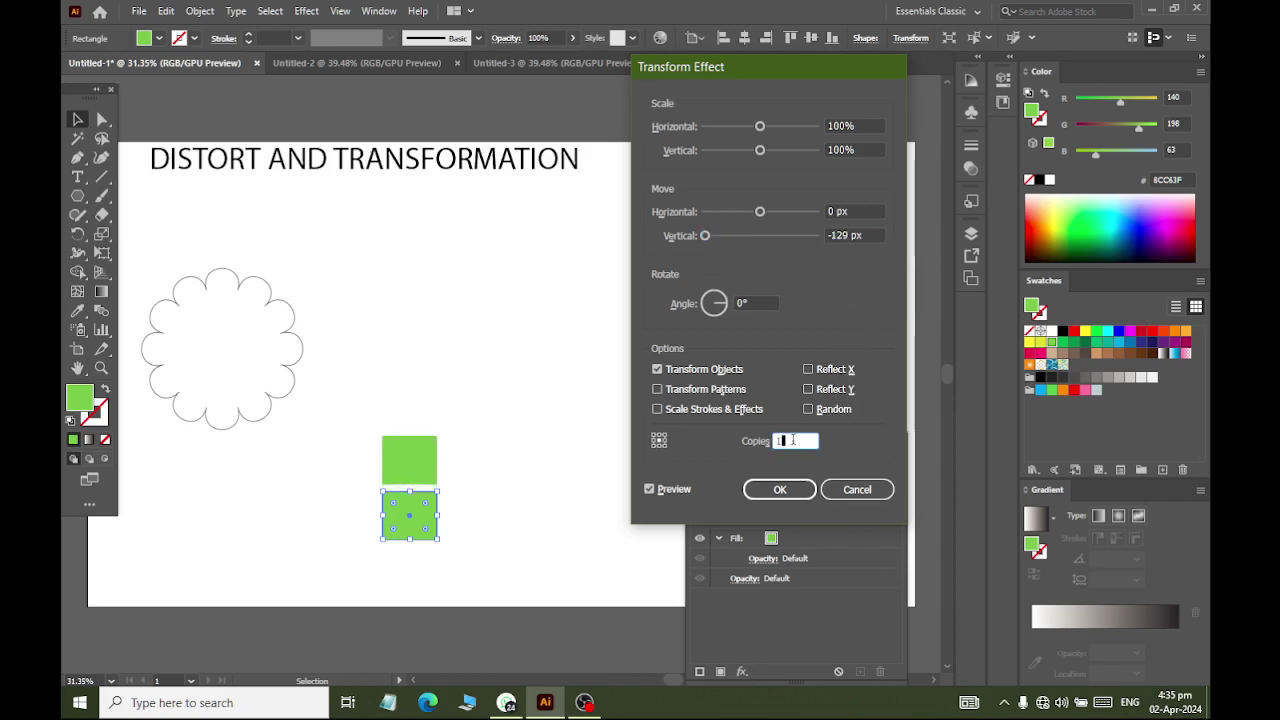
key(Up)
key(Up)
key(Up)
key(Up)
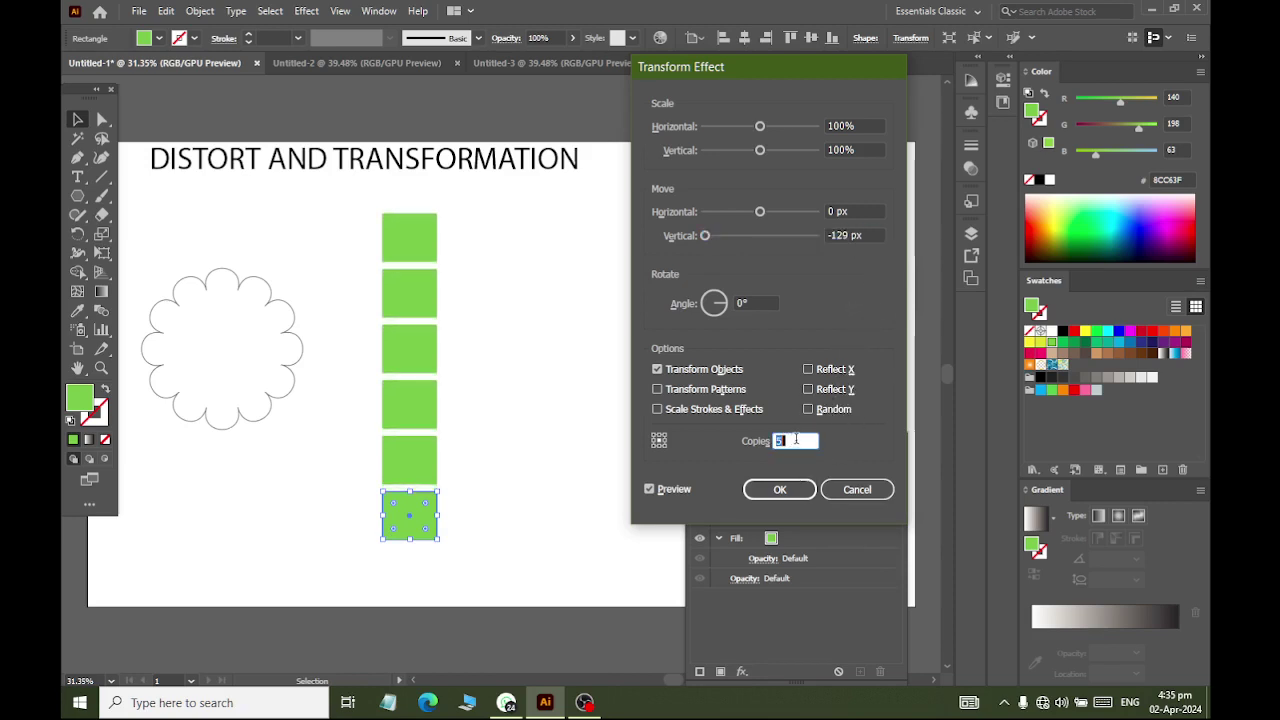
key(Down)
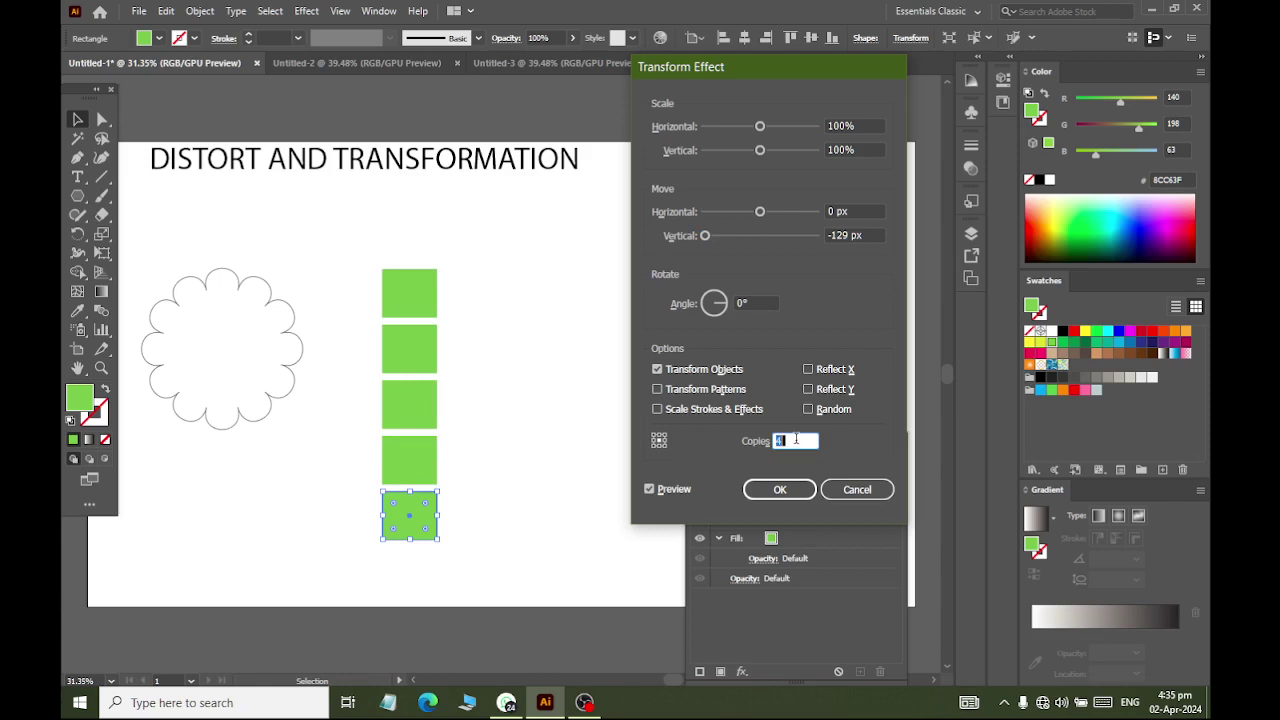
mouse_move(760, 211)
mouse_down()
mouse_move(811, 211)
mouse_move(720, 211)
mouse_move(777, 212)
mouse_up()
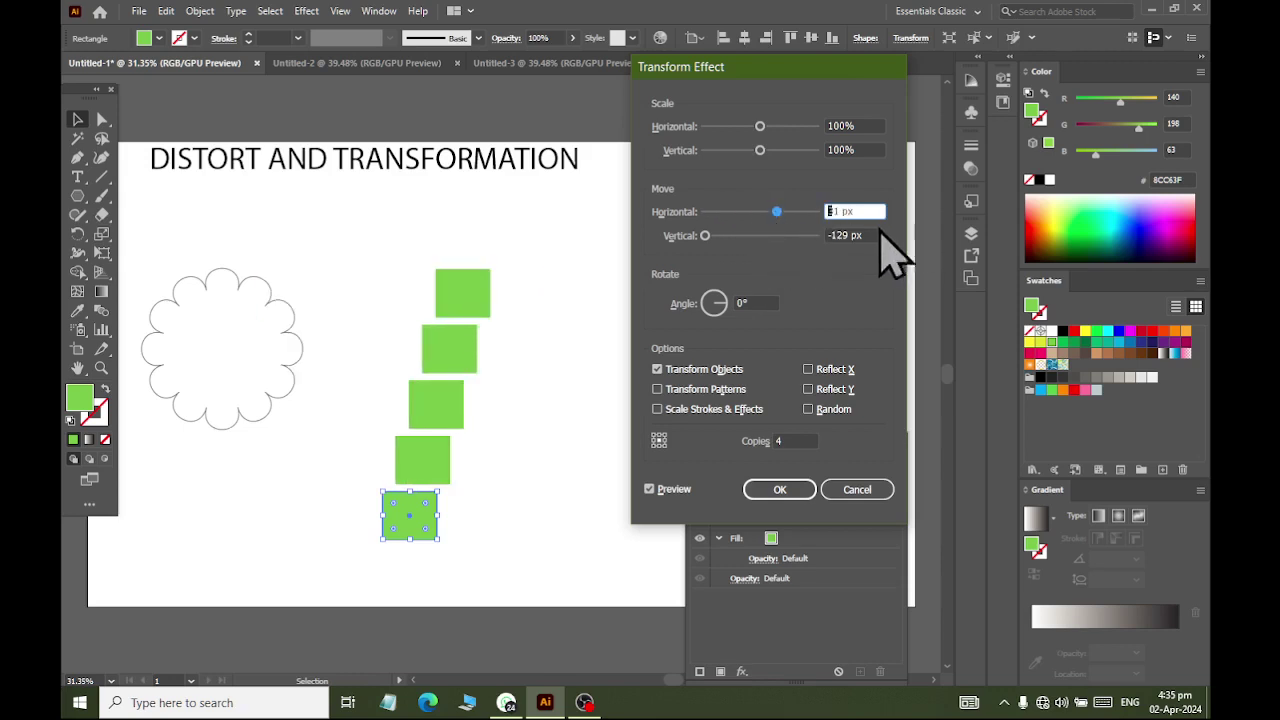
Set Vertical Move to 0 and cut the copies down to one in a horizontal row.
key(Tab)
text(0)
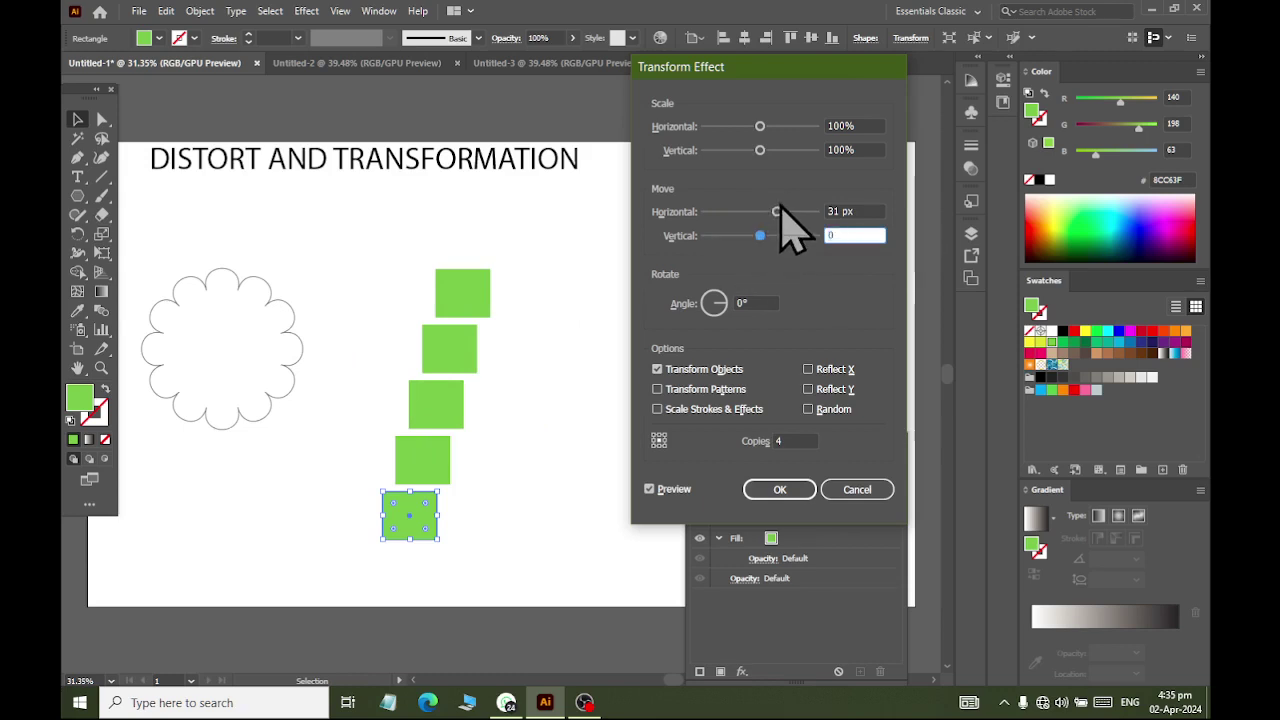
drag(777, 212, 706, 213)
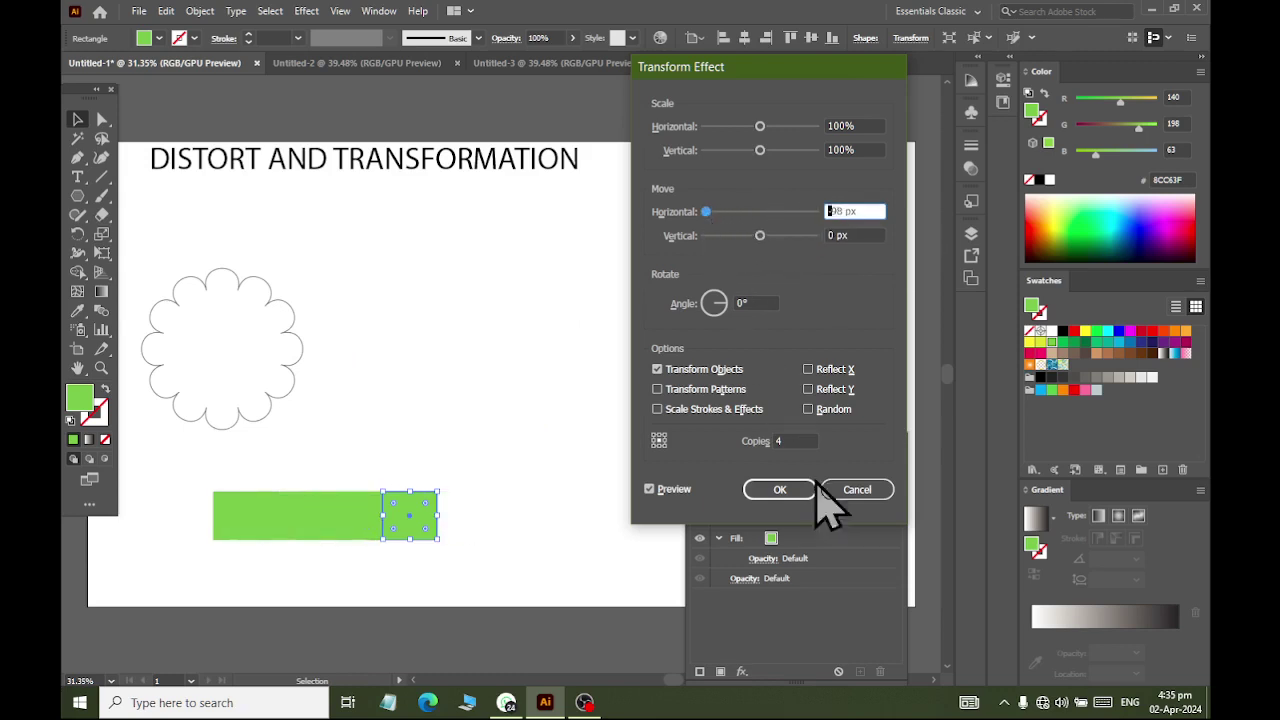
click(792, 441)
key(Down)
key(Down)
key(Down)
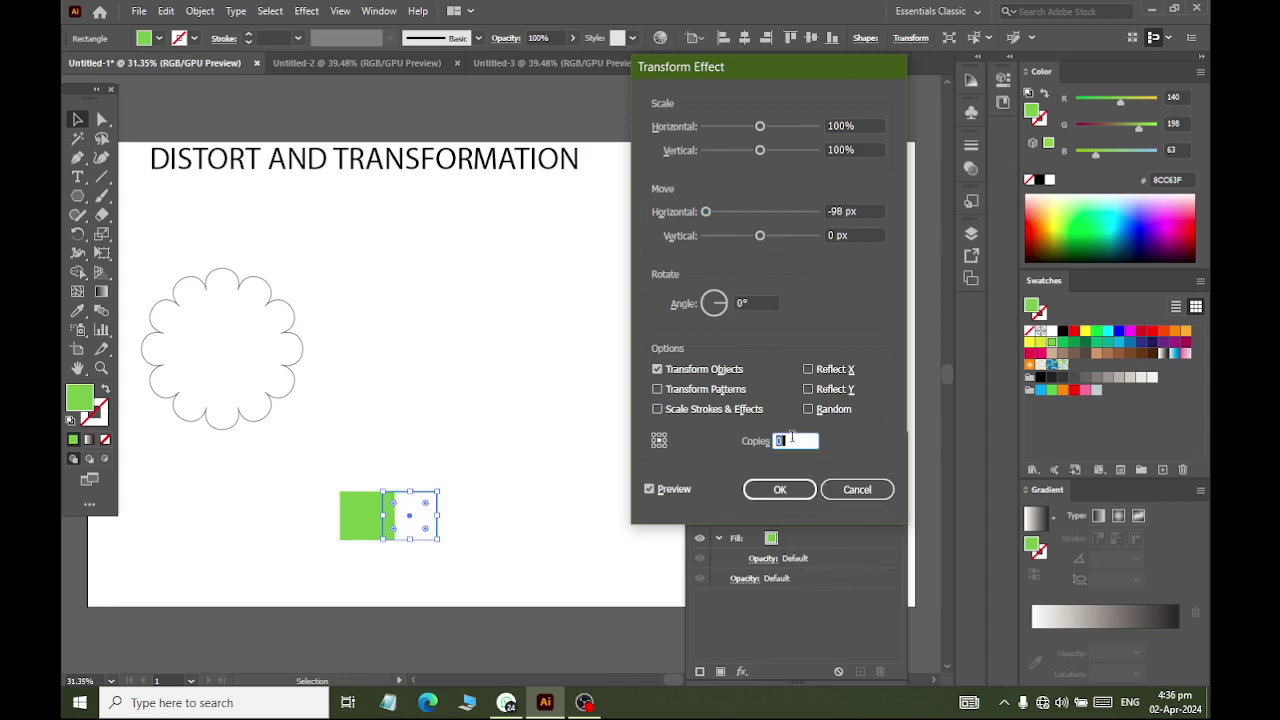
key(Up)
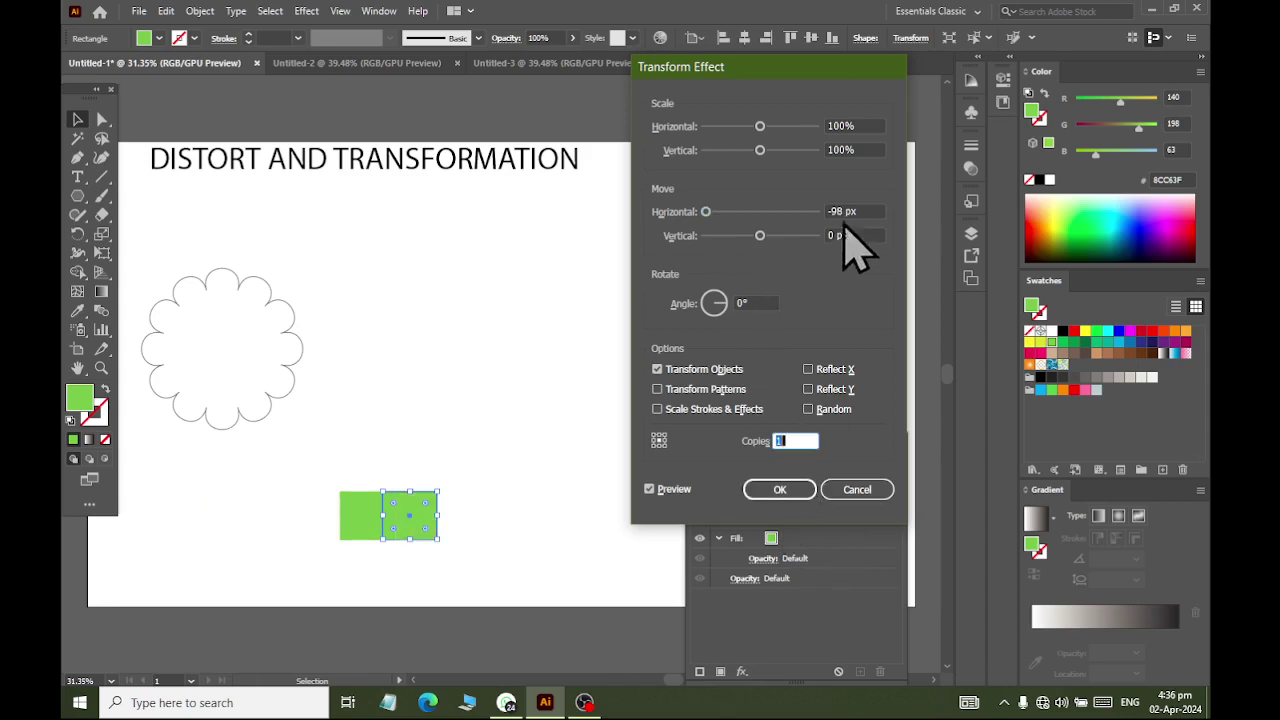
Move the copy 142 px right and set Copies to 0.
drag(708, 212, 828, 220)
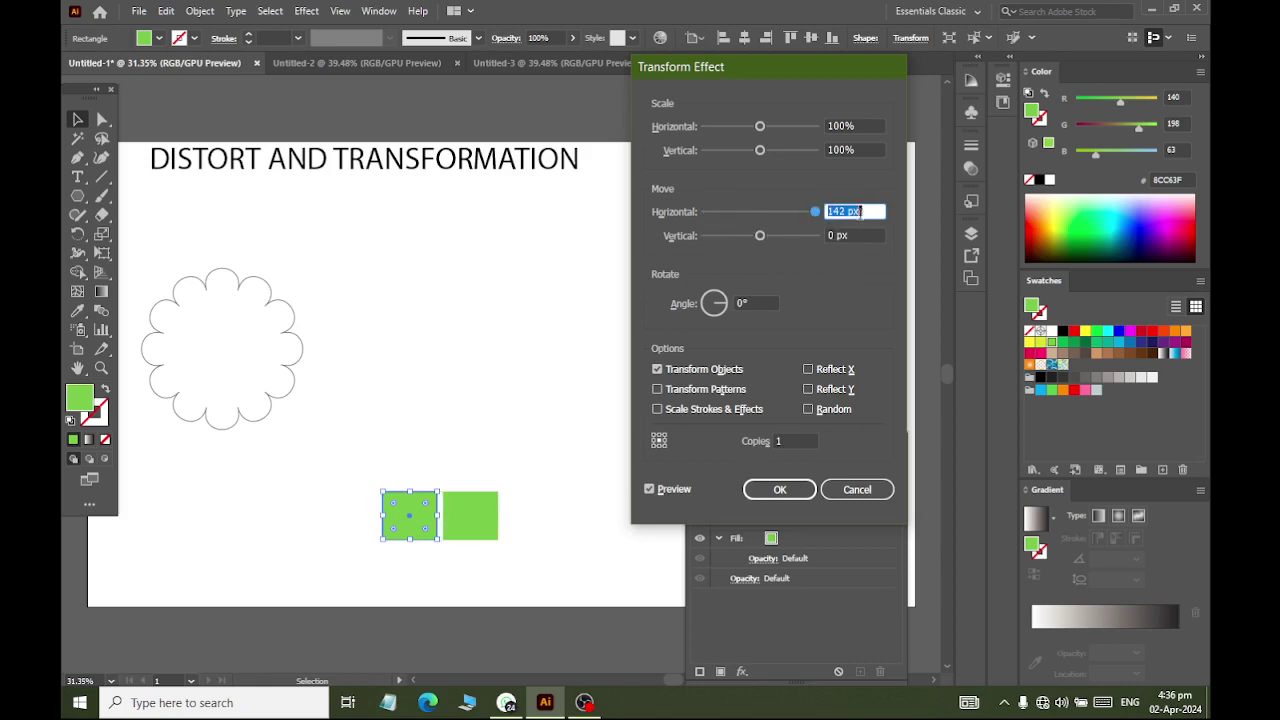
double_click(797, 440)
text(8)
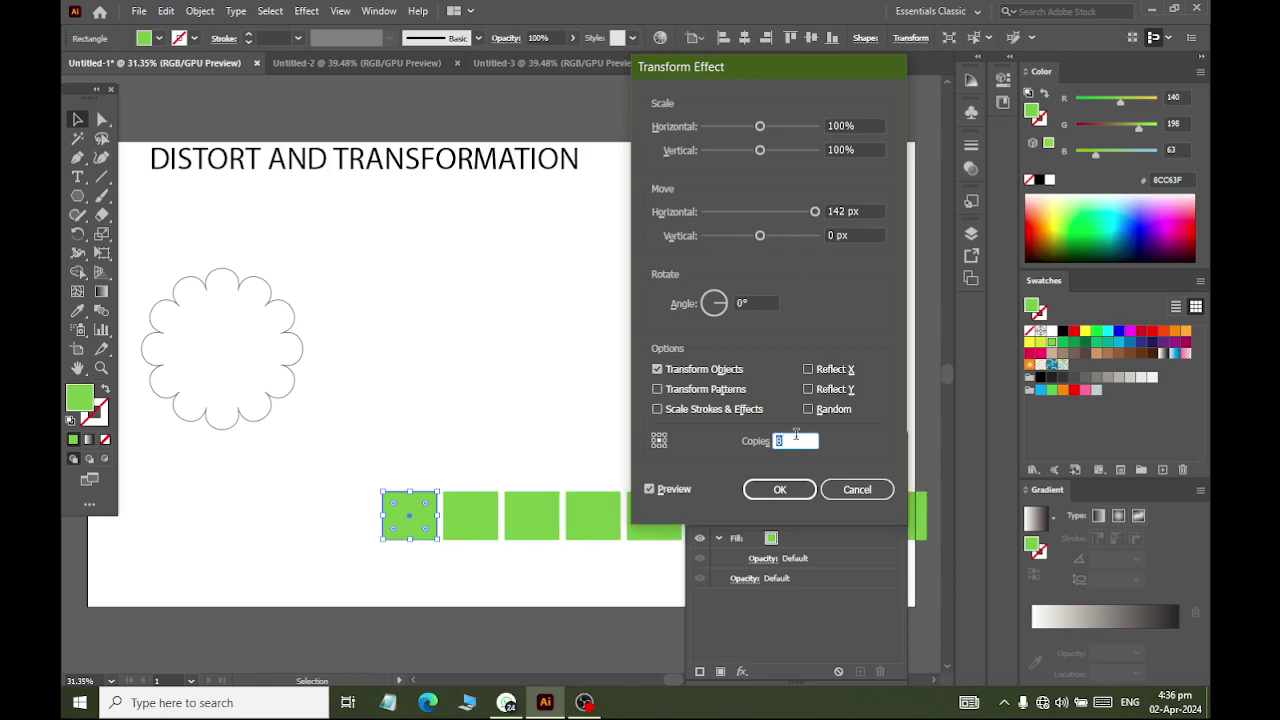
key(Down)
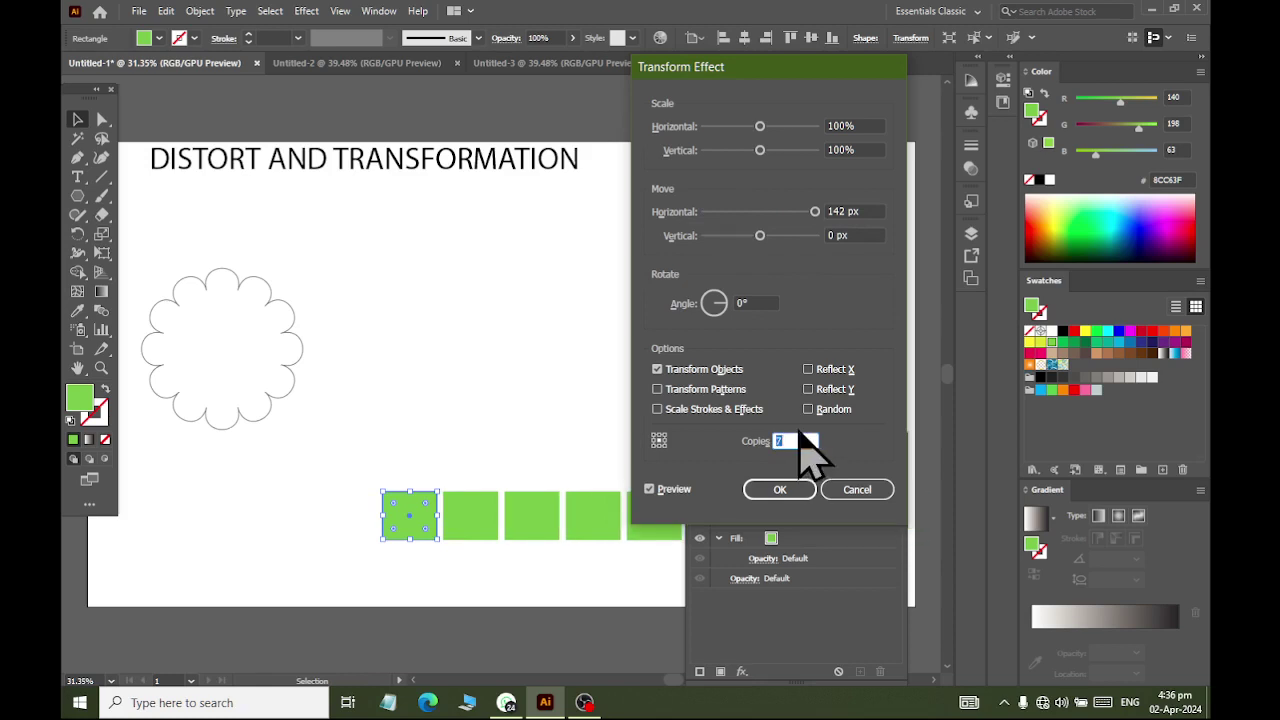
key(Down)
key(Down)
key(Down)
key(Down)
key(Down)
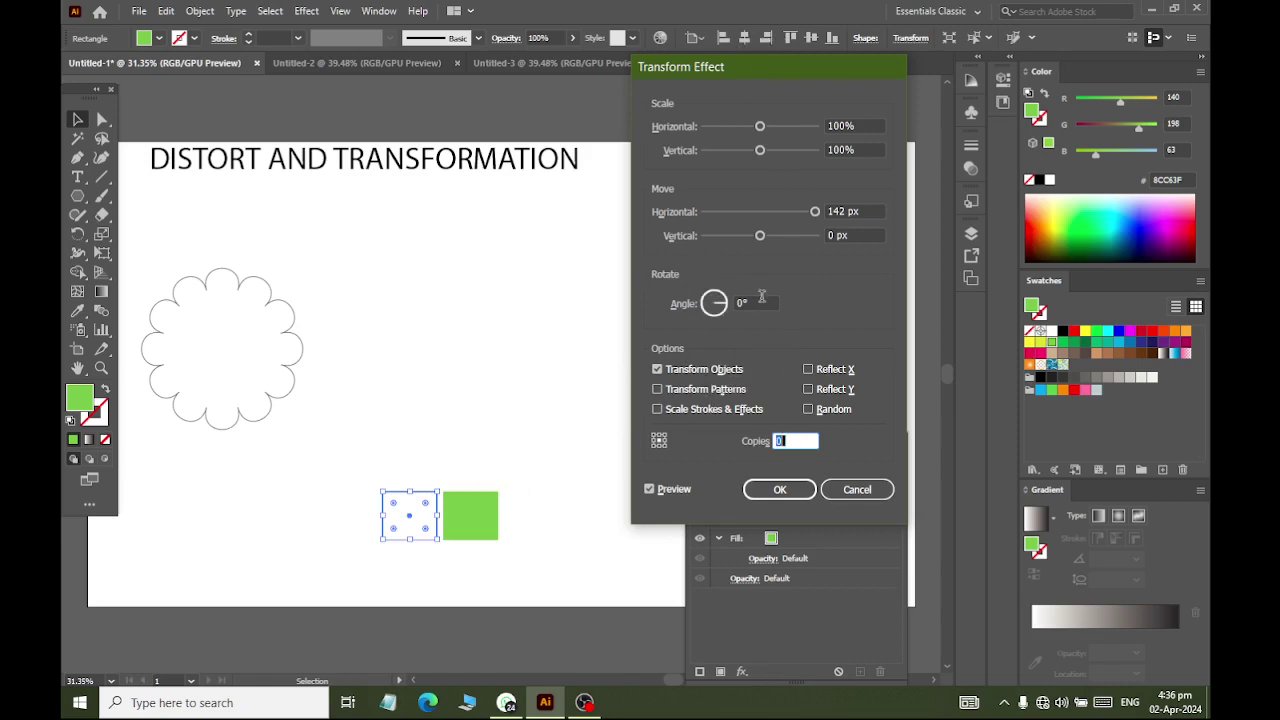
Rotate each Transform copy 30° and add copies, briefly trying -30°.
click(714, 302)
text(3)
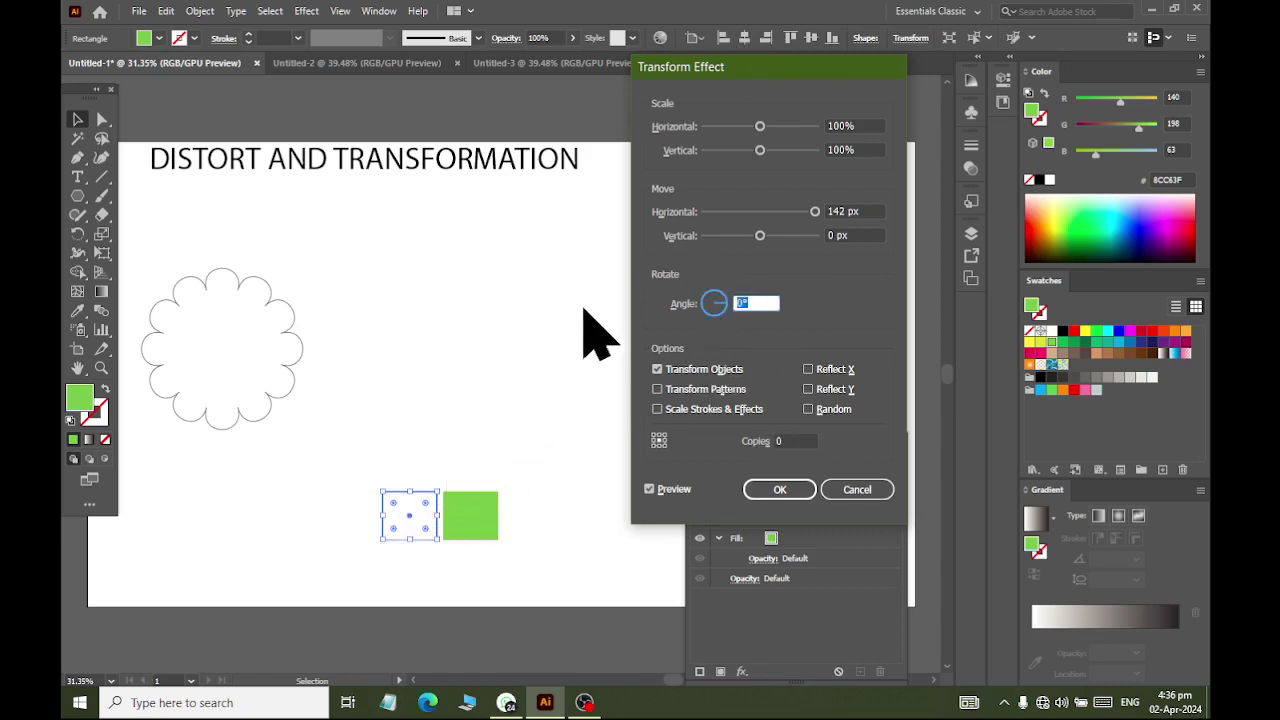
text(0)
click(797, 441)
key(Up)
key(Up)
key(Up)
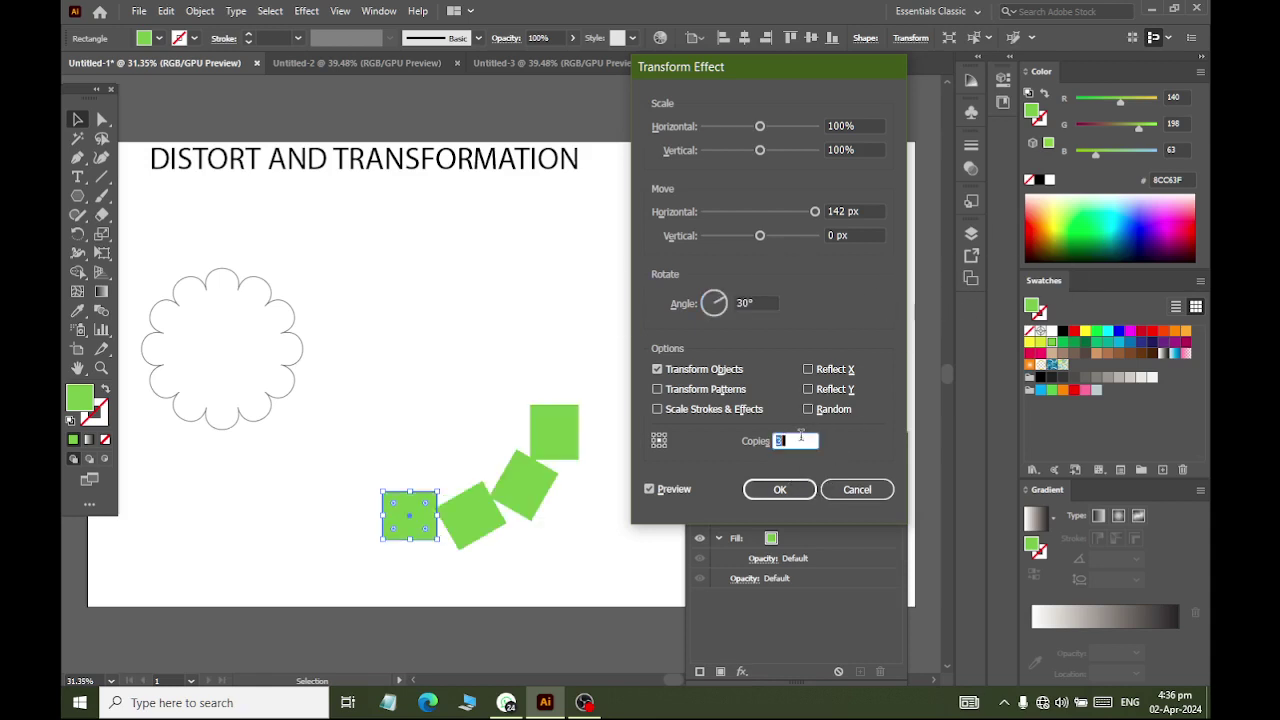
key(Up)
key(Up)
key(Up)
key(Up)
key(Up)
key(Up)
key(Up)
key(Up)
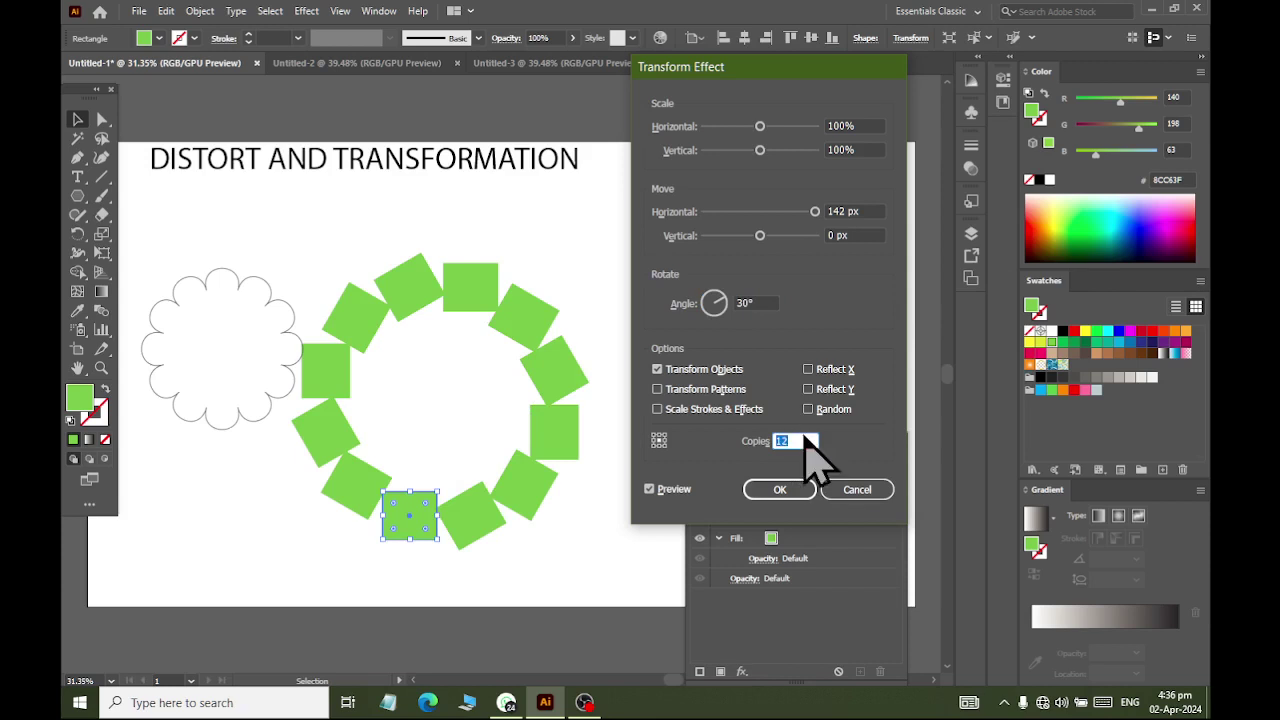
click(768, 300)
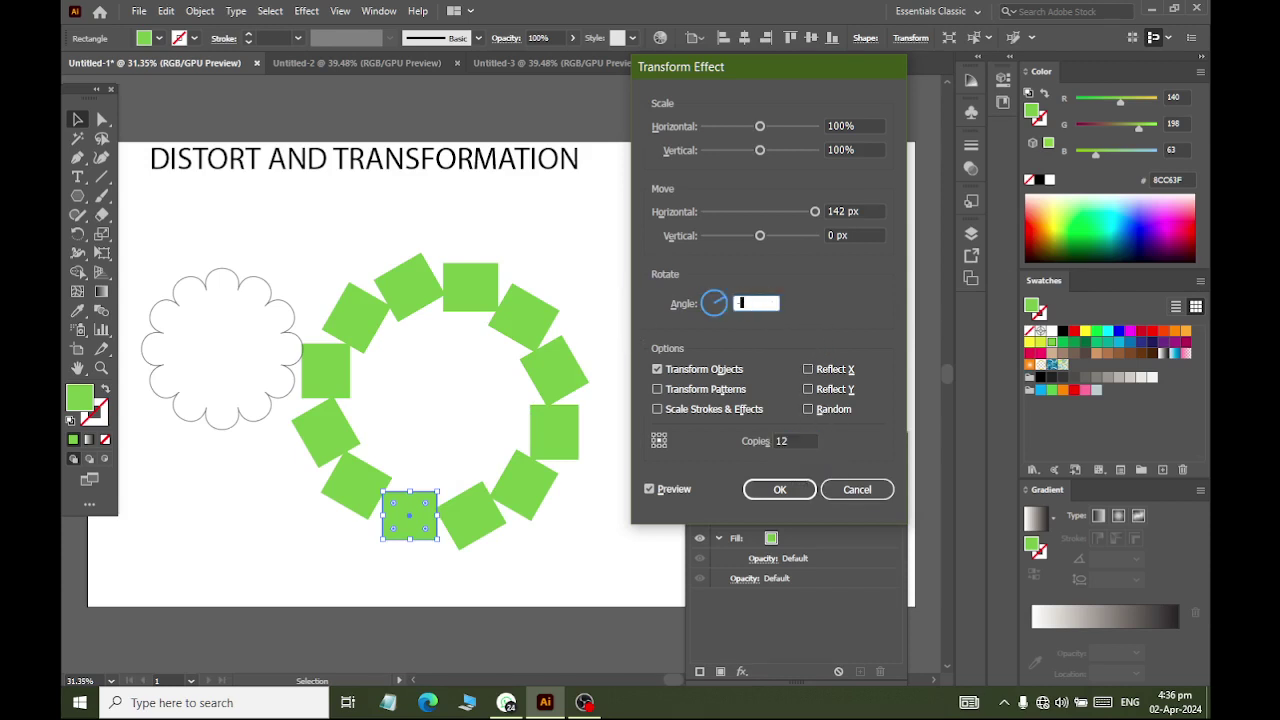
text(-30)
click(797, 443)
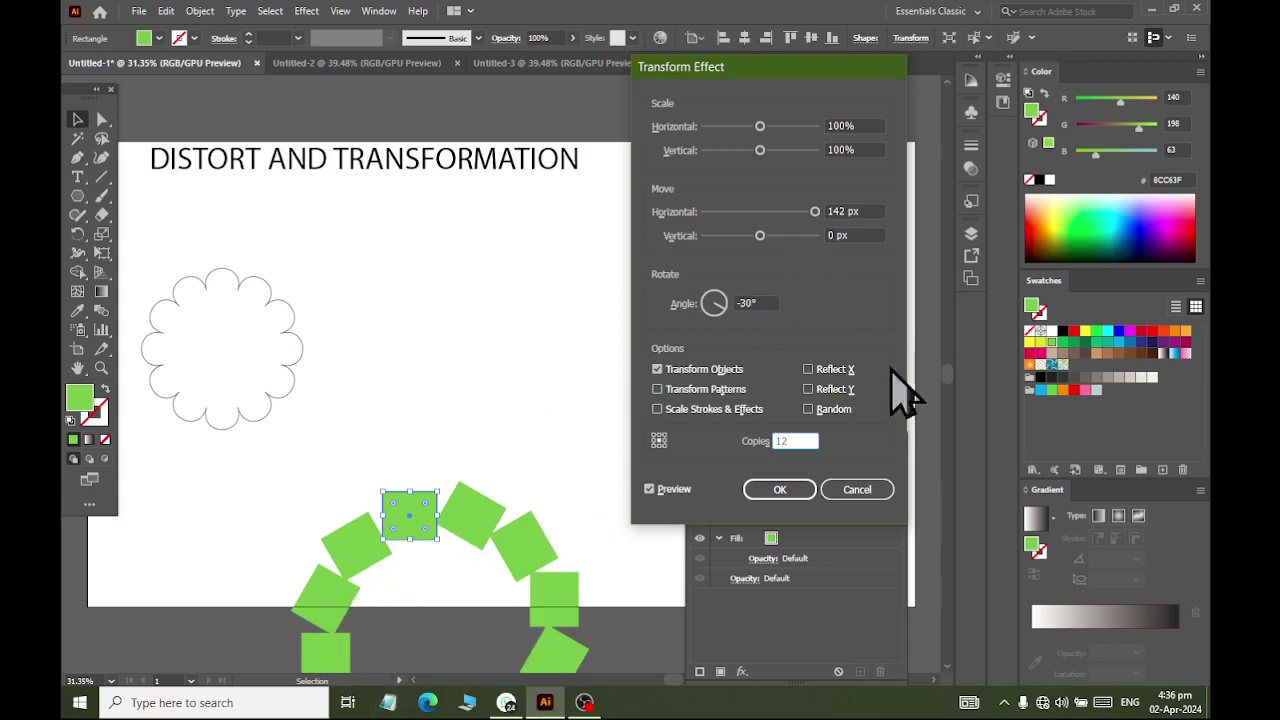
Restore the 30° angle and set Copies to 12.
click(745, 302)
text(30)
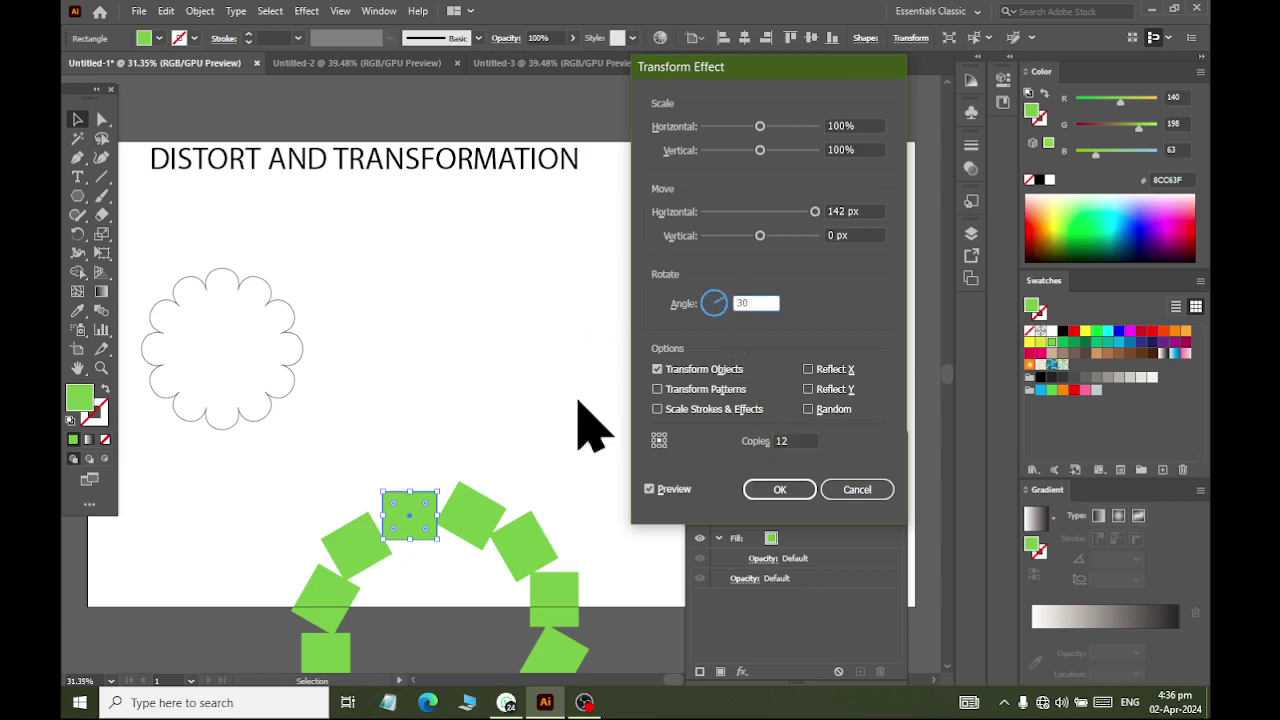
click(795, 440)
key(Down)
key(Down)
key(Down)
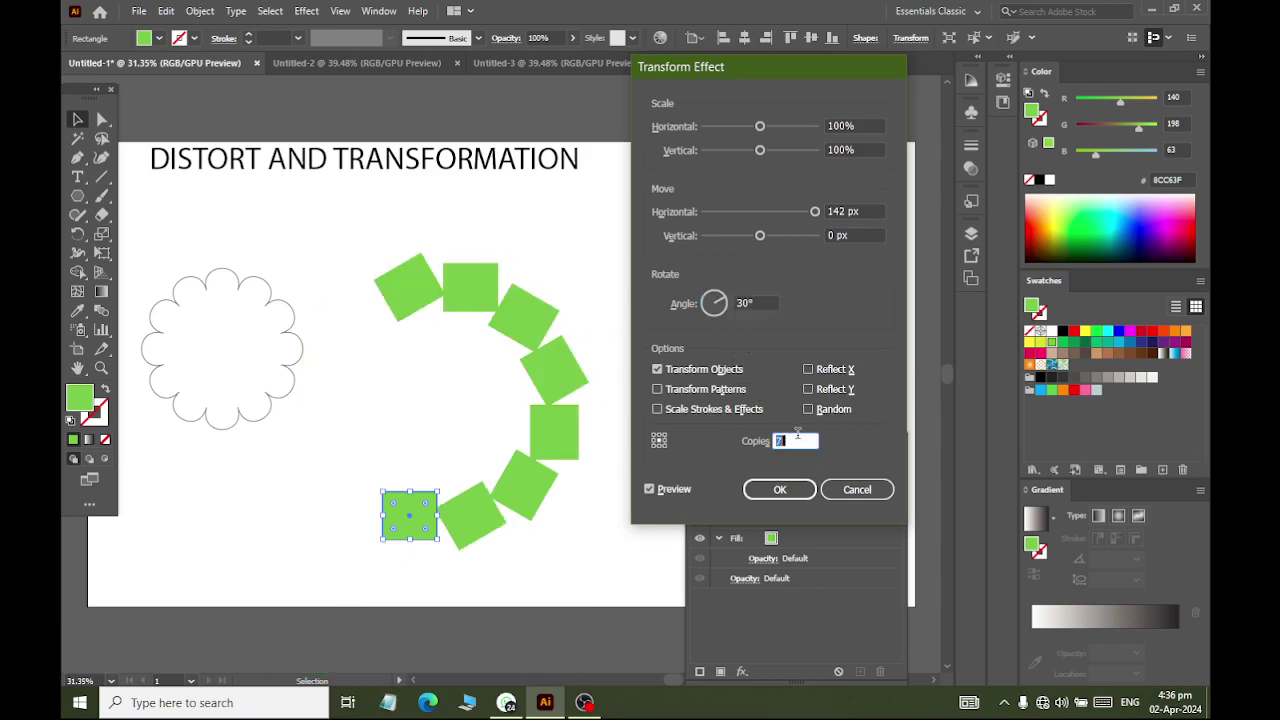
key(Down)
key(Down)
key(Down)
key(Down)
key(Down)
key(Down)
key(Up)
key(Up)
key(Up)
key(Up)
key(Up)
key(Up)
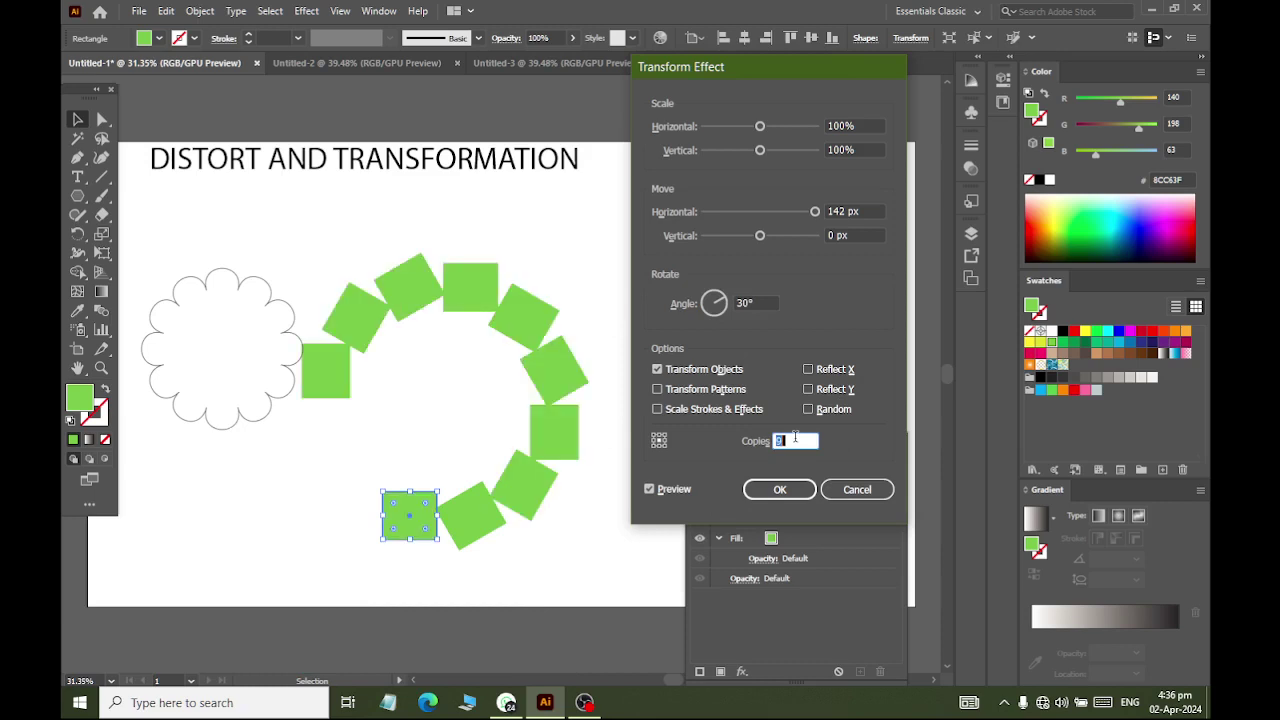
key(Up)
key(Up)
key(Up)
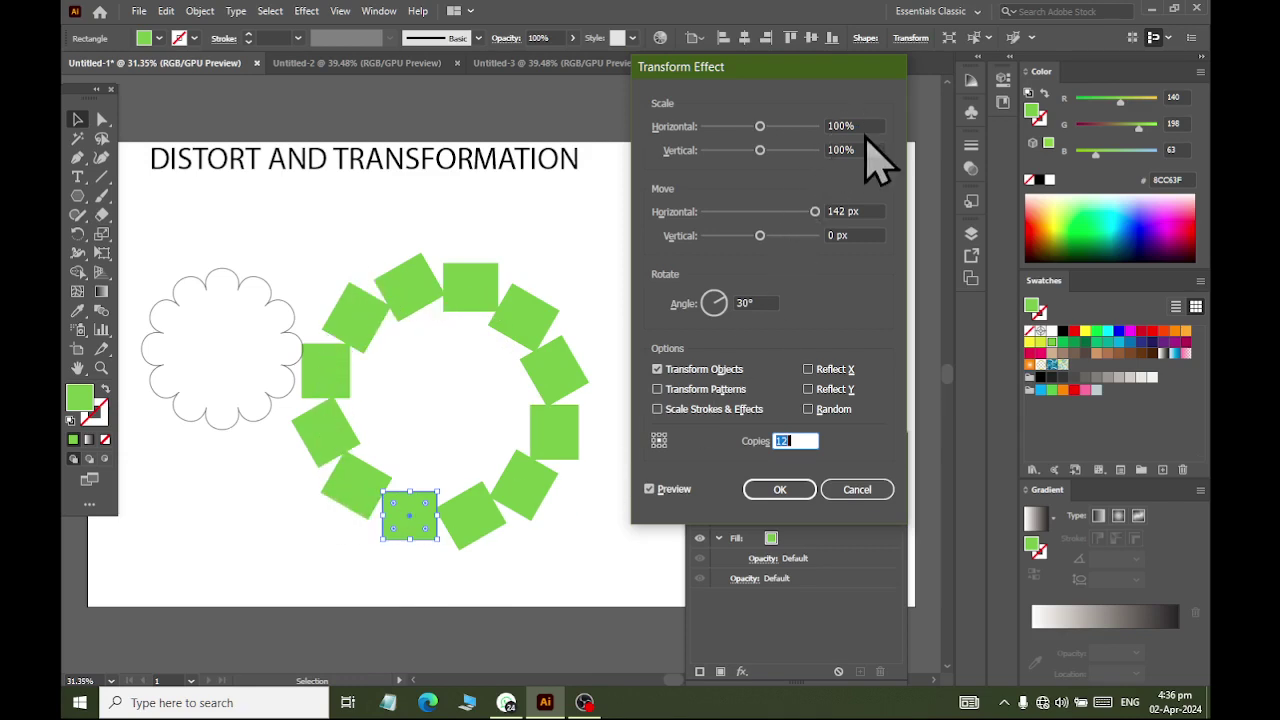
Scale each copy to 90% horizontally and vertically, with 37 copies.
click(858, 125)
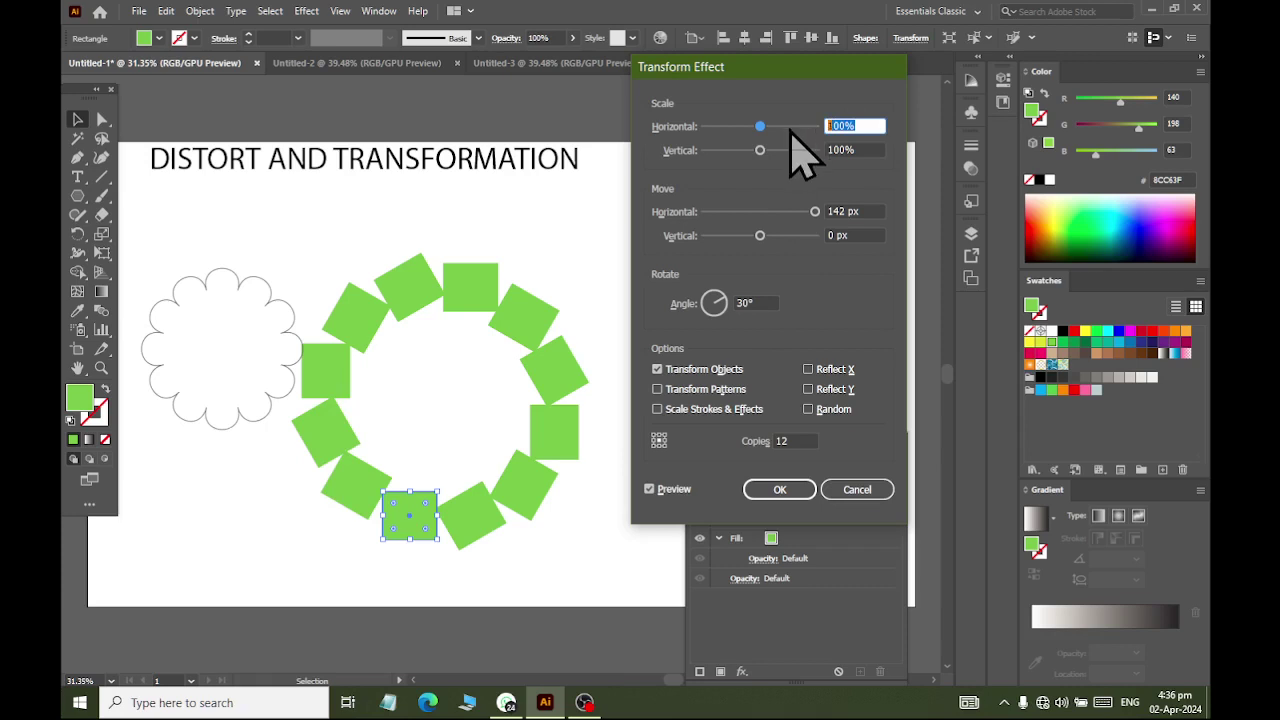
text(90)
click(857, 149)
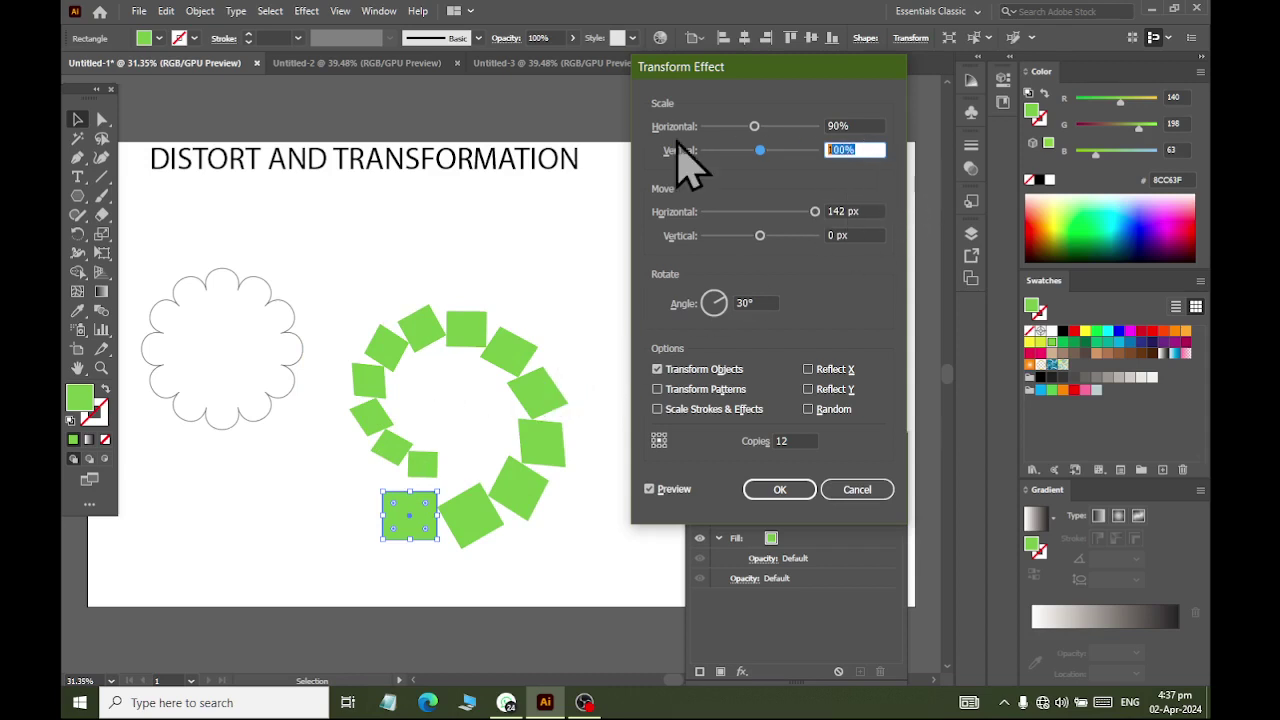
text(90)
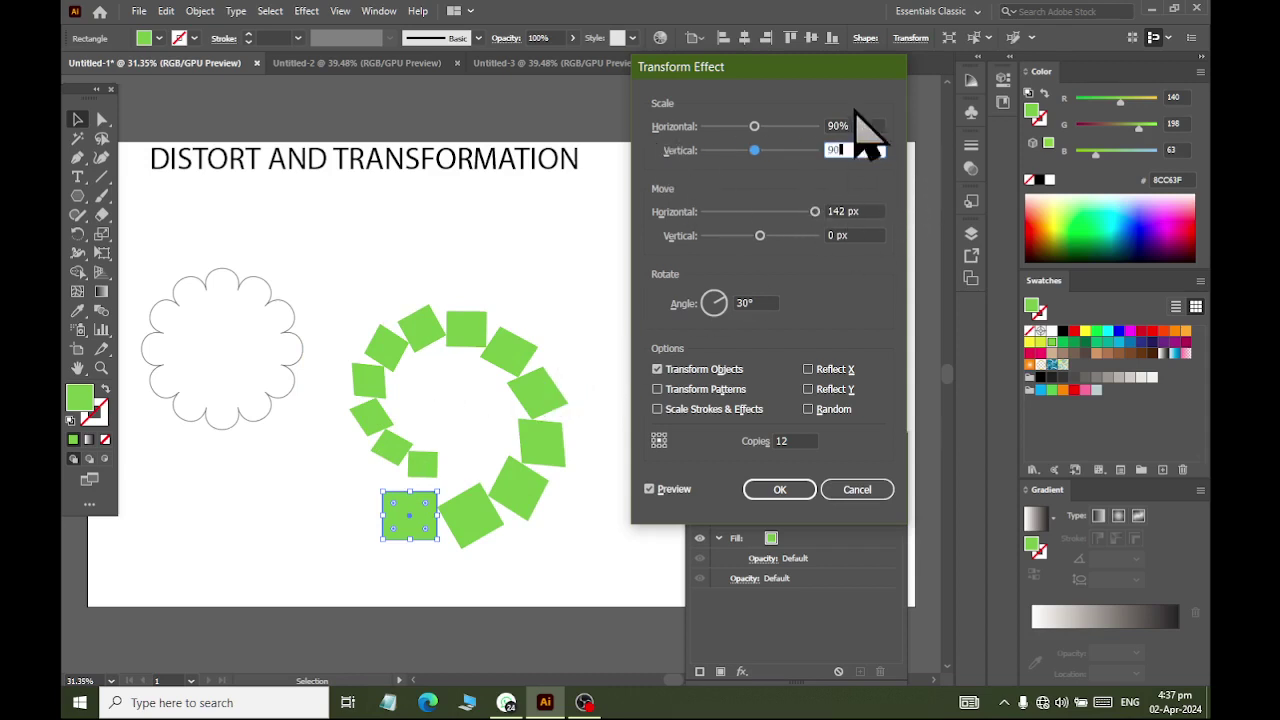
click(852, 126)
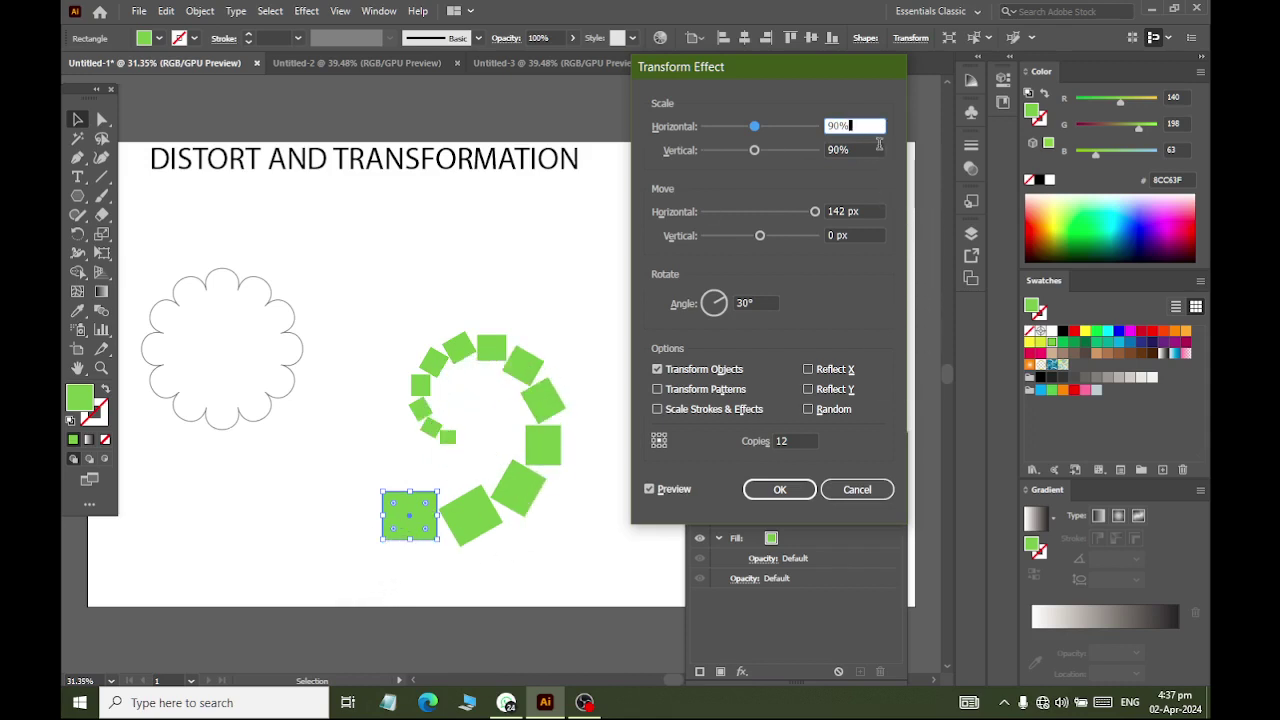
click(799, 441)
key(Up)
key(Up)
key(Up)
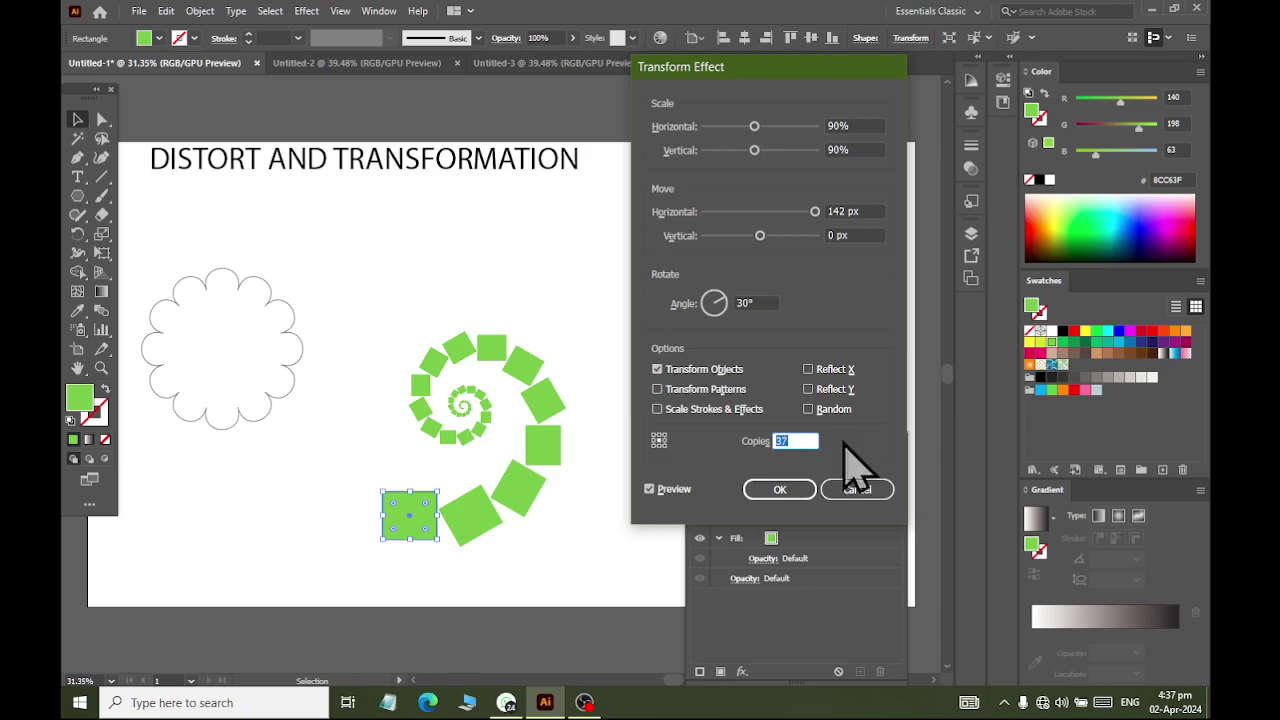
Apply the Transform effect and rotate the green square nearly upright, undoing an accidental squash.
click(793, 490)
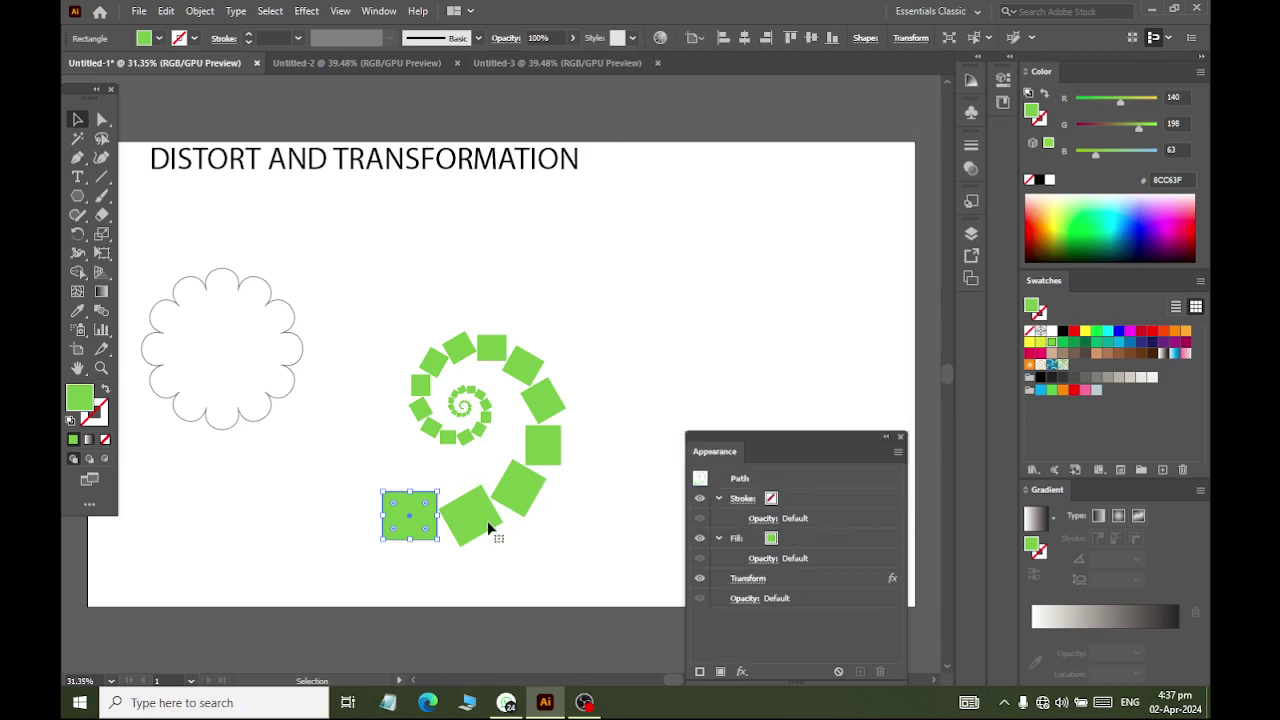
mouse_move(437, 548)
mouse_down()
mouse_move(447, 527)
mouse_move(433, 551)
mouse_up()
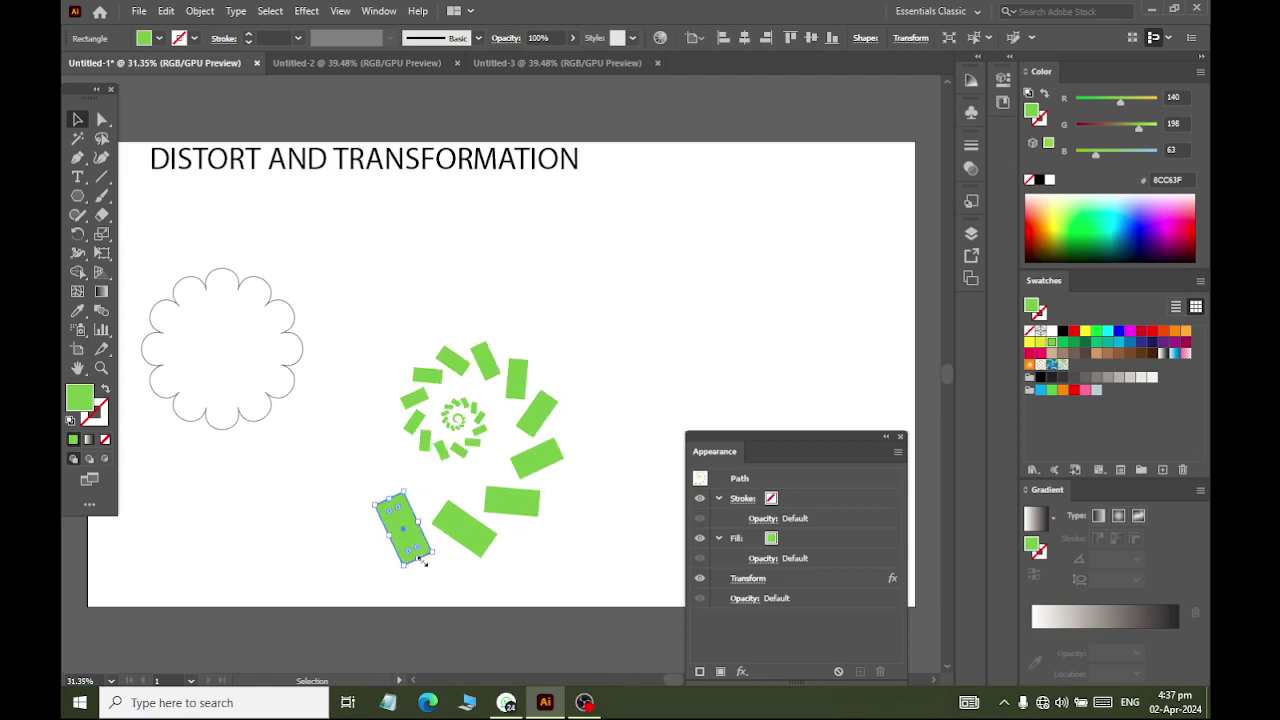
key(ctrl+z)
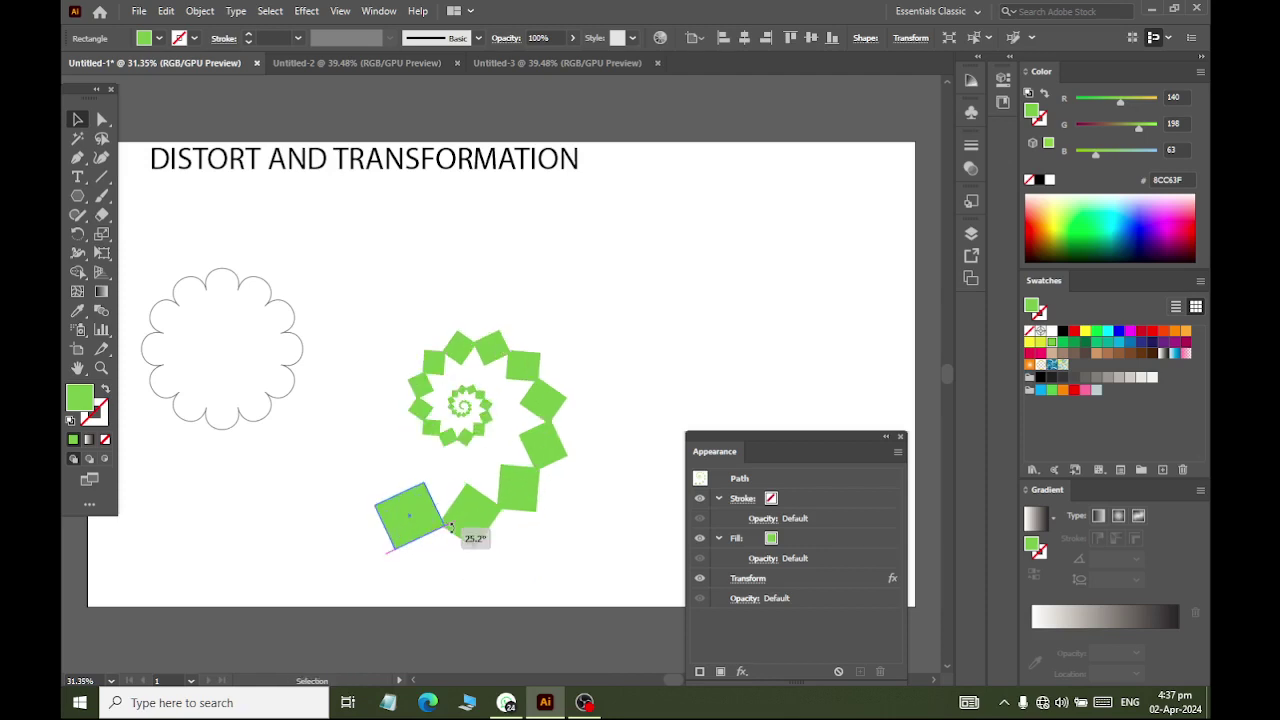
drag(450, 527, 431, 558)
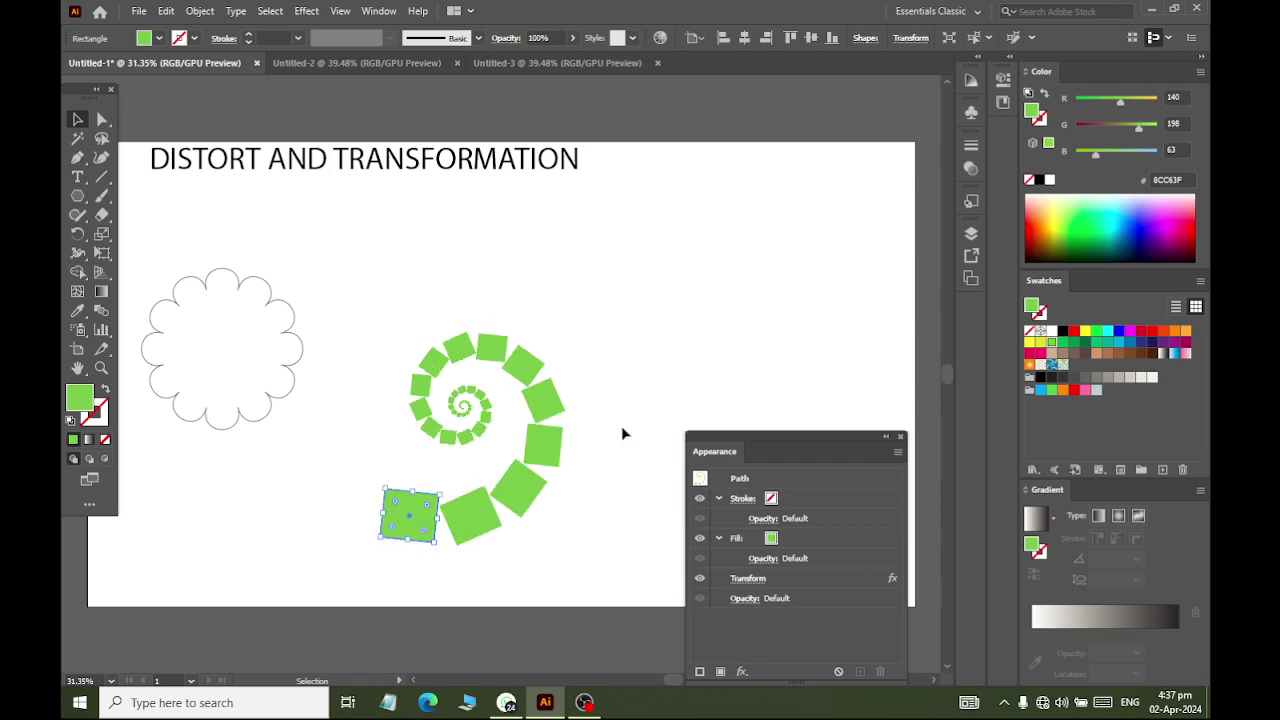
Reselect the square and review its Transform effect from Appearance without changes.
click(601, 285)
click(512, 370)
click(752, 579)
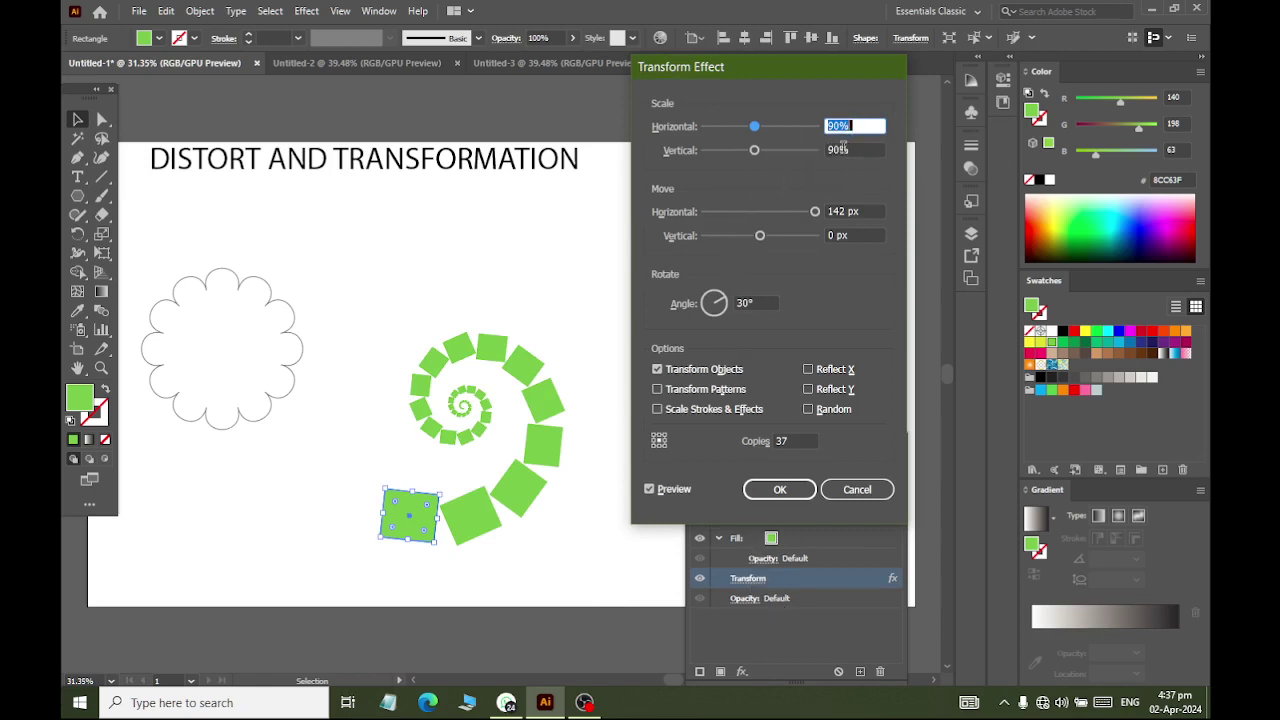
click(852, 489)
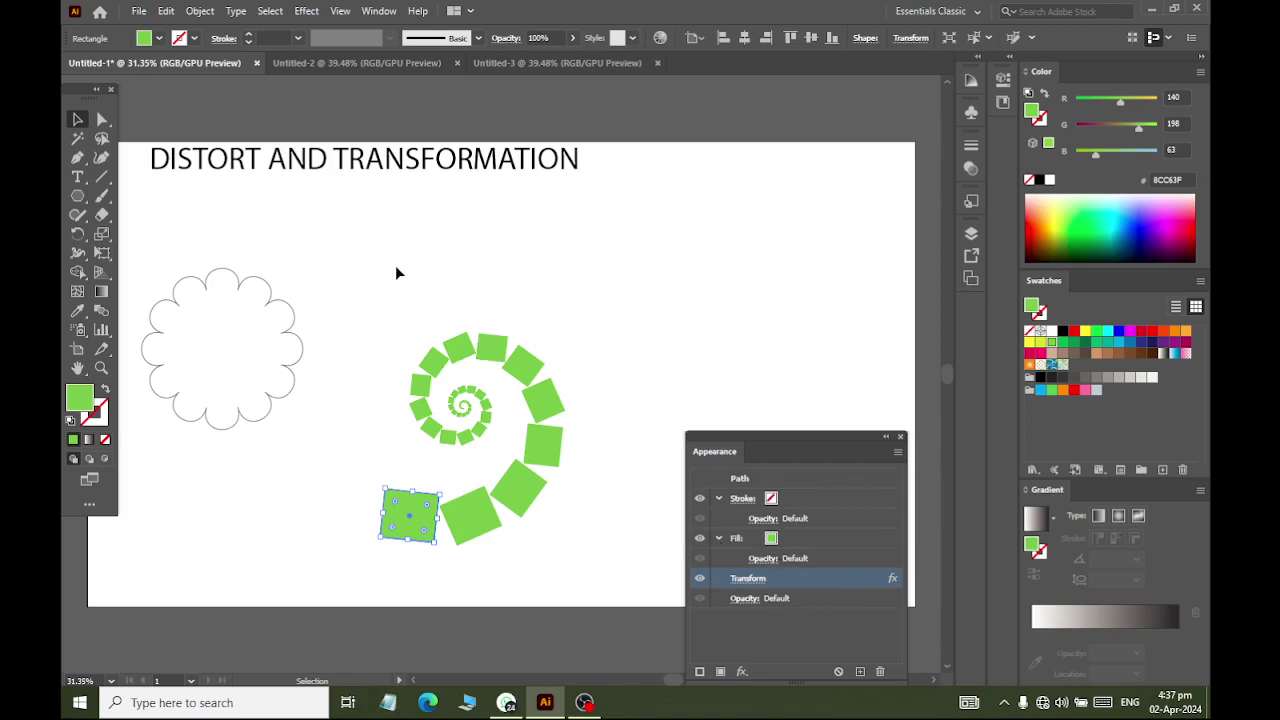
mouse_move(585, 703)
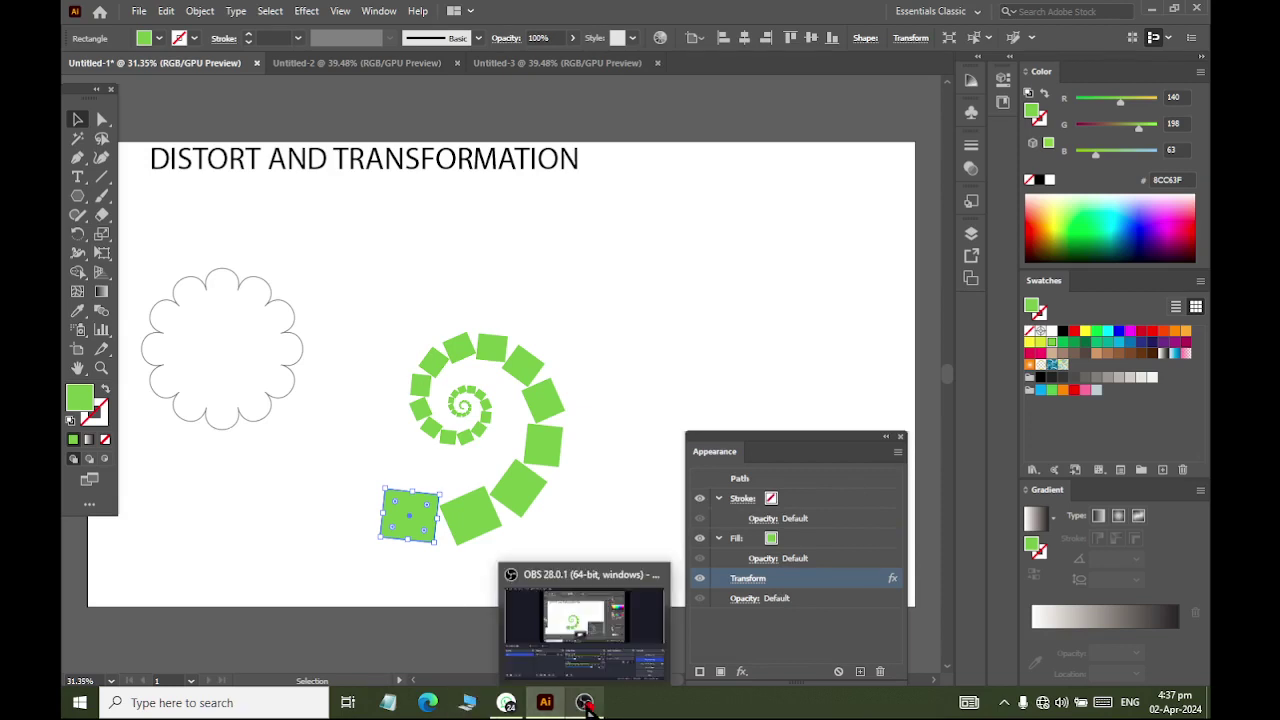
Open Documents › ai_fILES › Assignment in File Explorer.
click(79, 703)
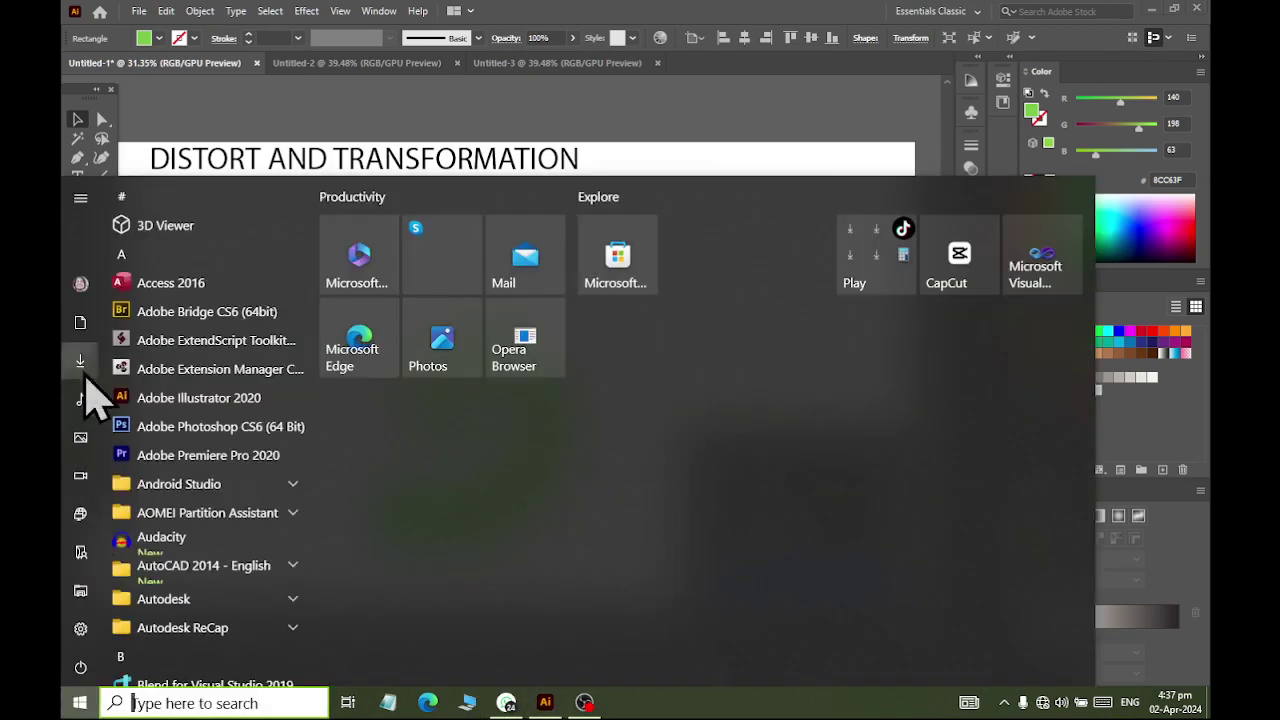
click(93, 327)
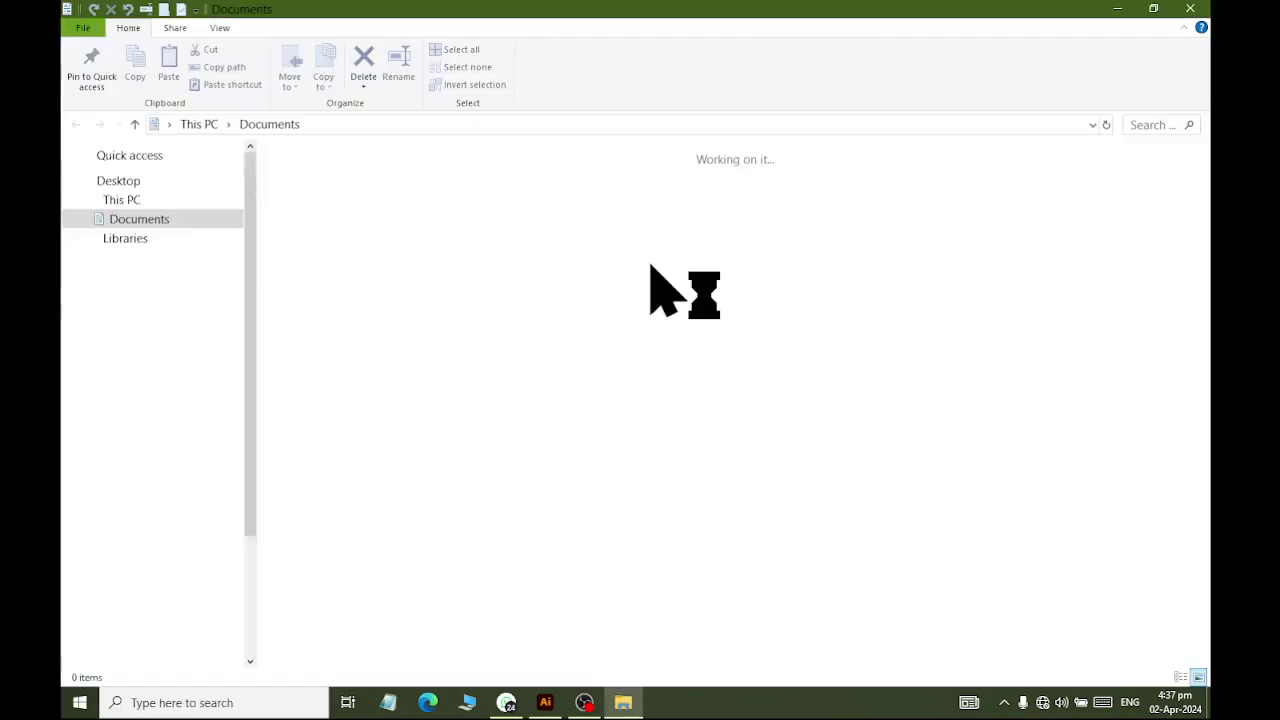
scroll(651, 271, down, 10)
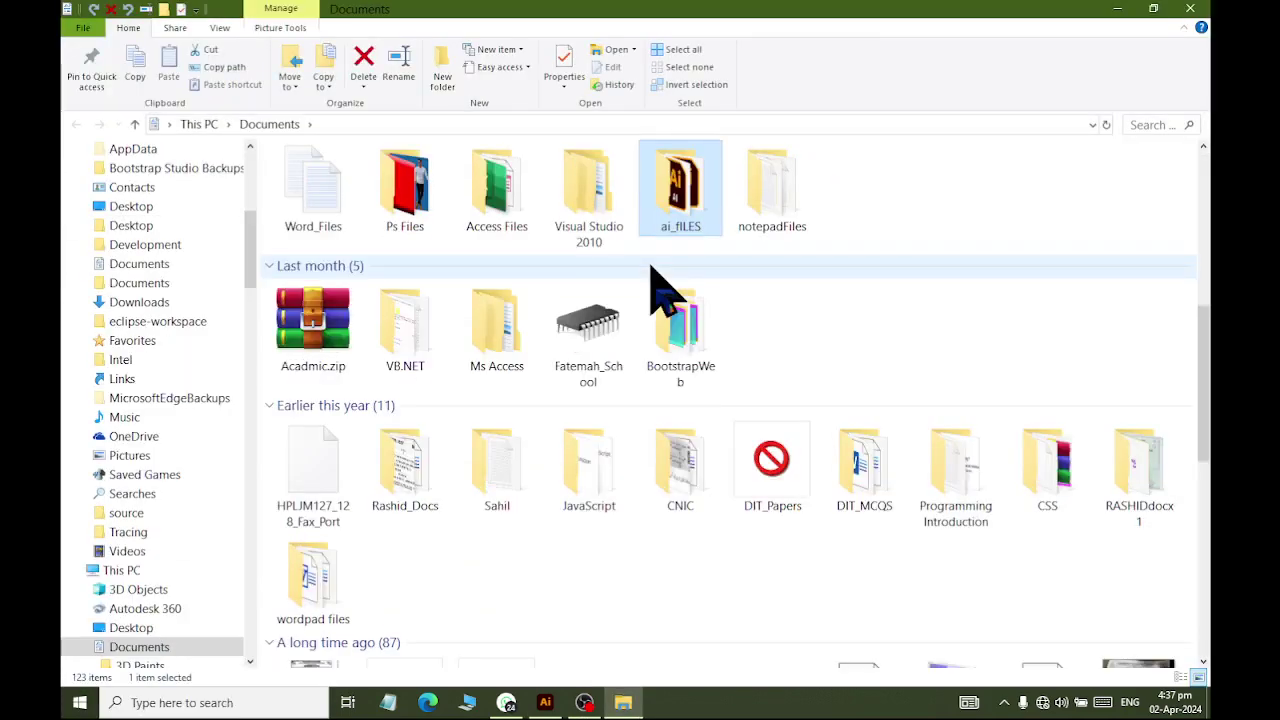
click(651, 271)
key(Return)
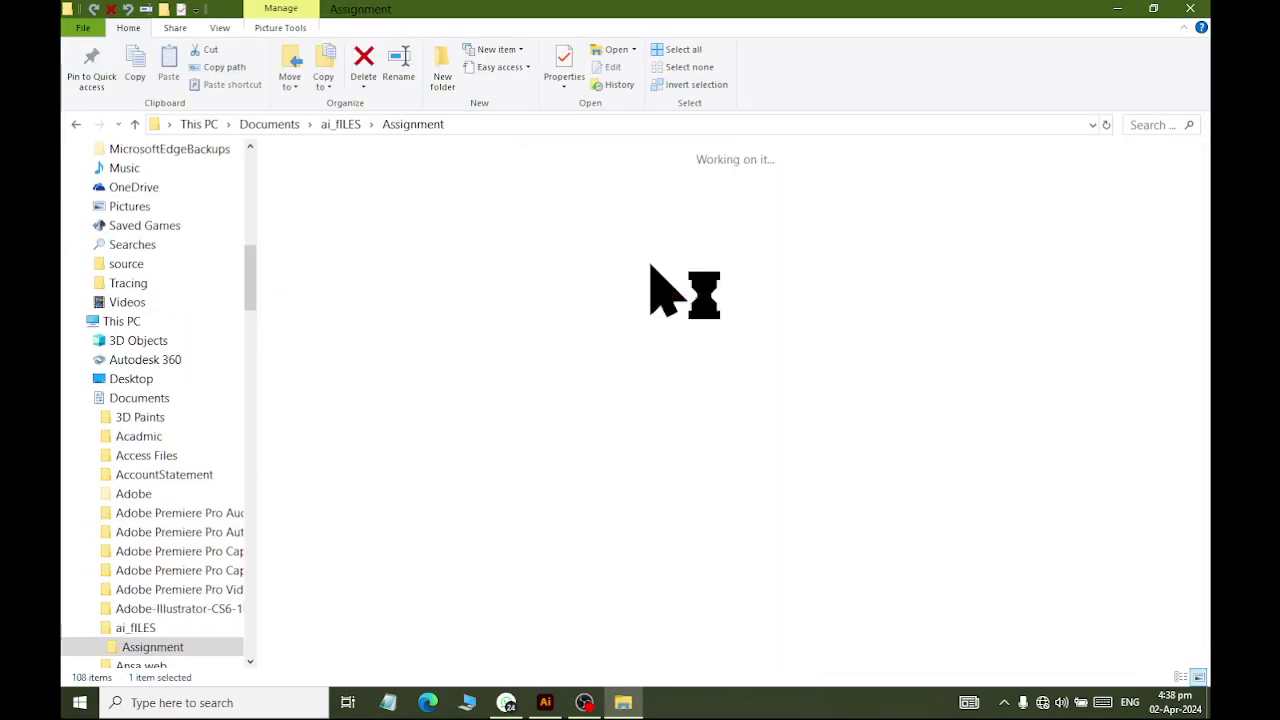
Scroll through the Assignment thumbnails and select the Mandala Design image.
scroll(731, 400, down, 5)
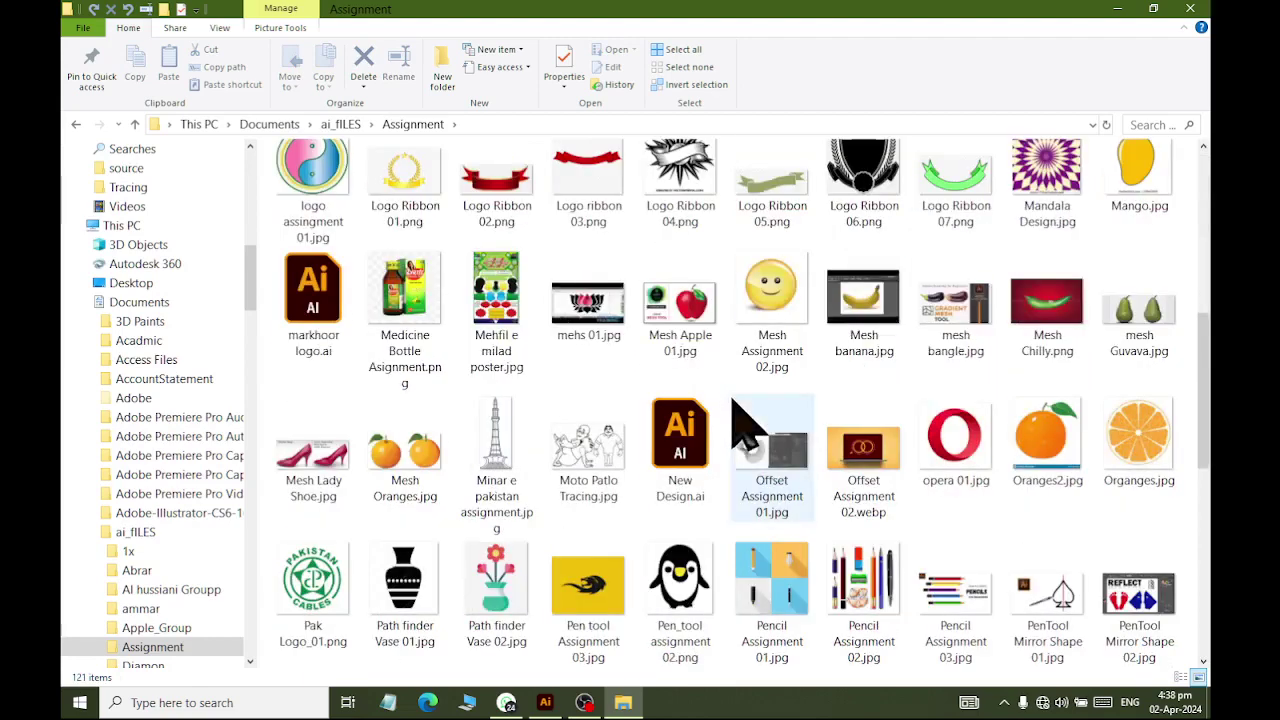
scroll(735, 410, down, 2)
scroll(750, 440, down, 3)
scroll(880, 400, up, 6)
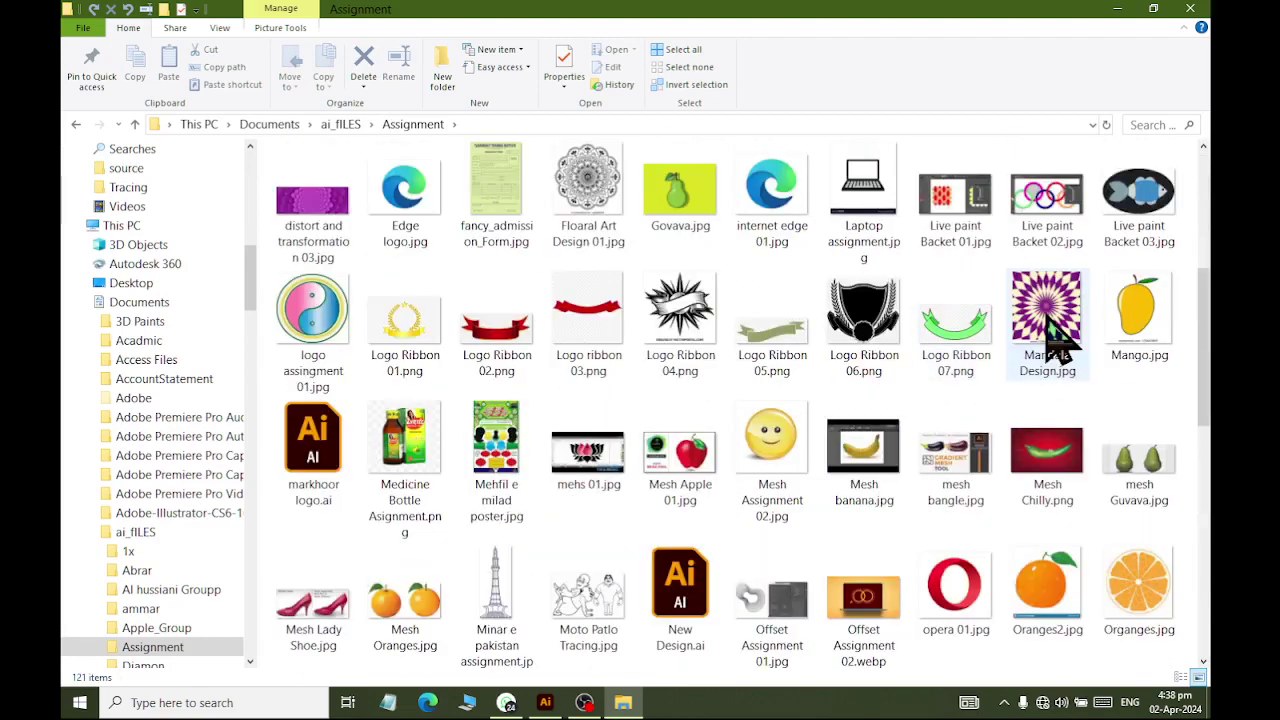
click(1058, 345)
scroll(1057, 340, down, 3)
scroll(1057, 357, down, 3)
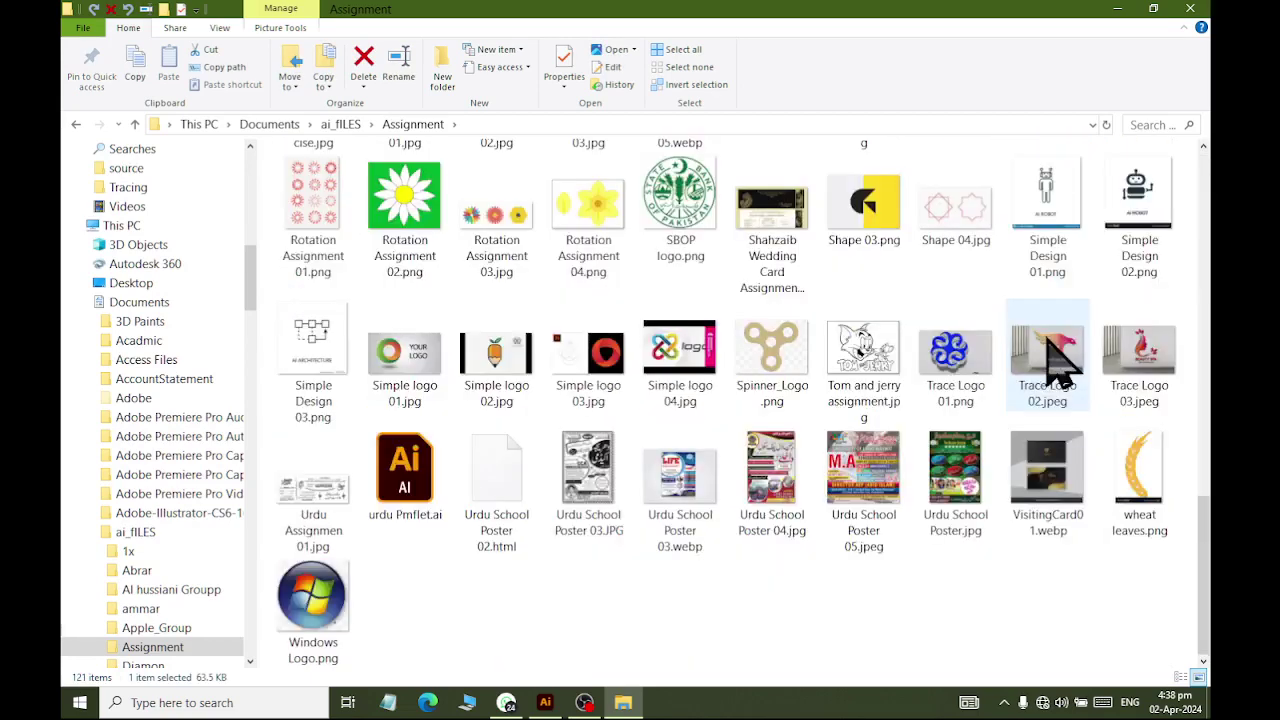
drag(1205, 560, 1203, 285)
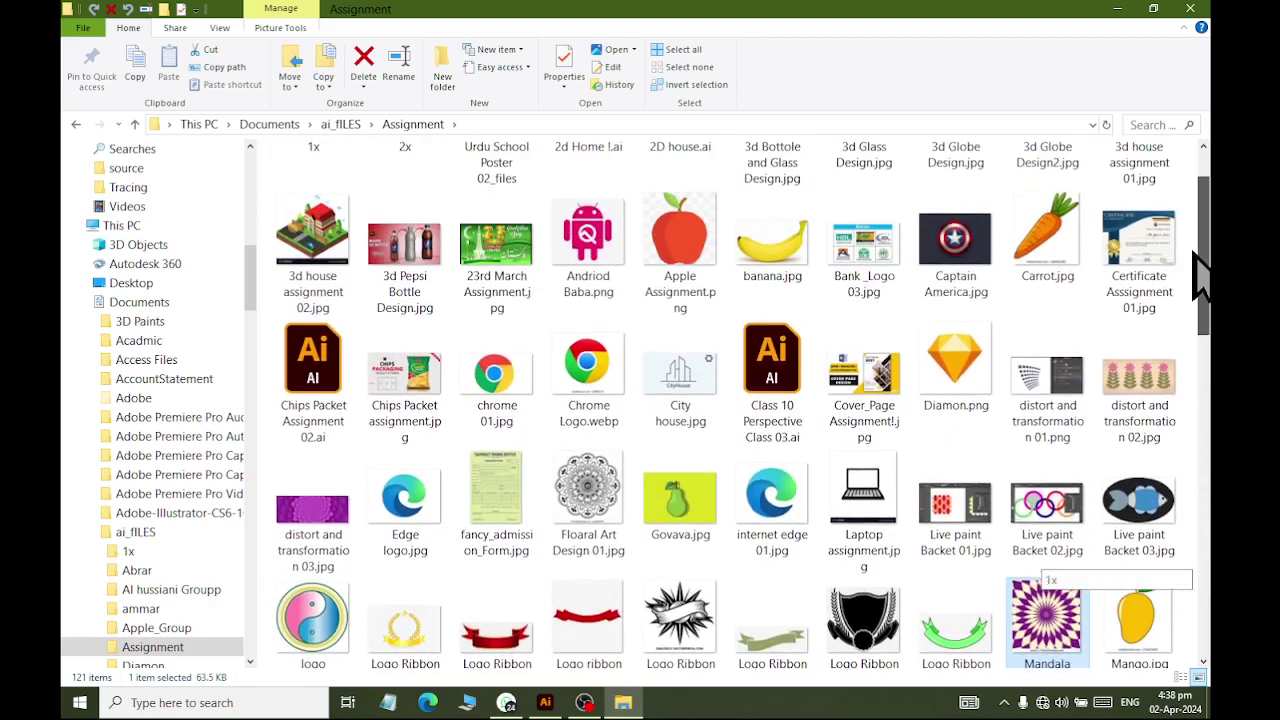
double_click(316, 510)
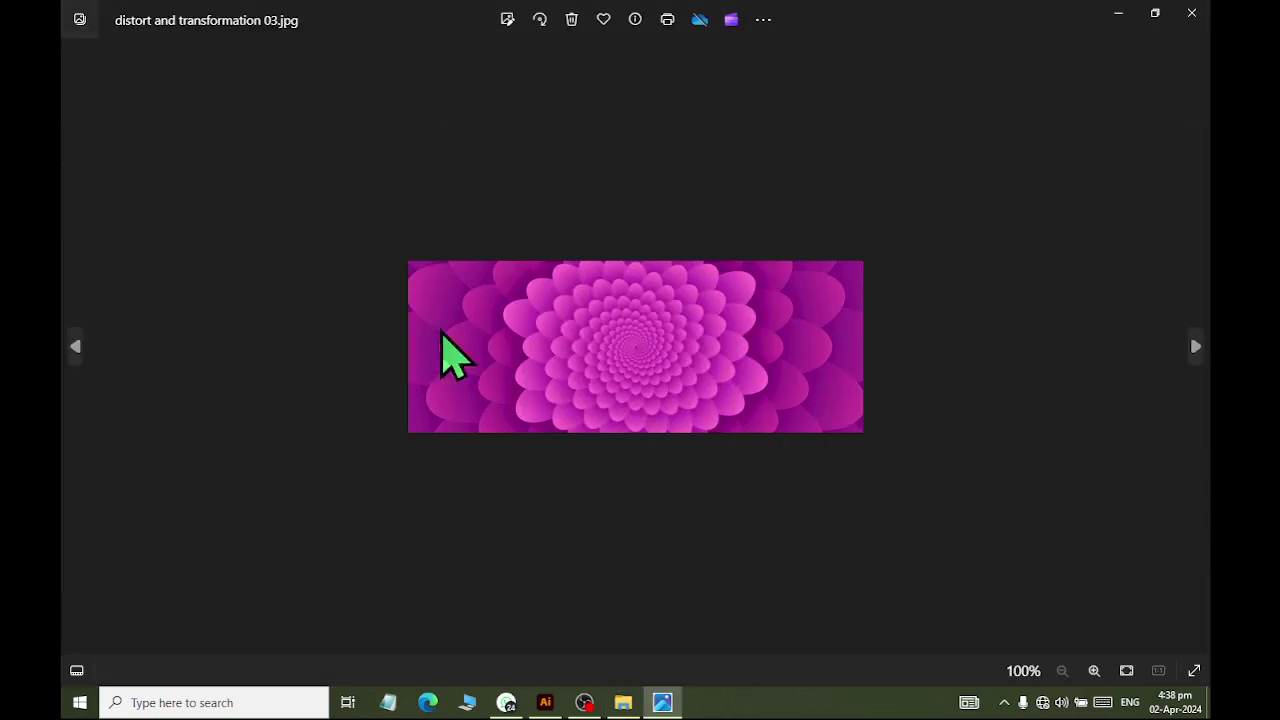
scroll(694, 309, up, 1)
scroll(690, 313, up, 2)
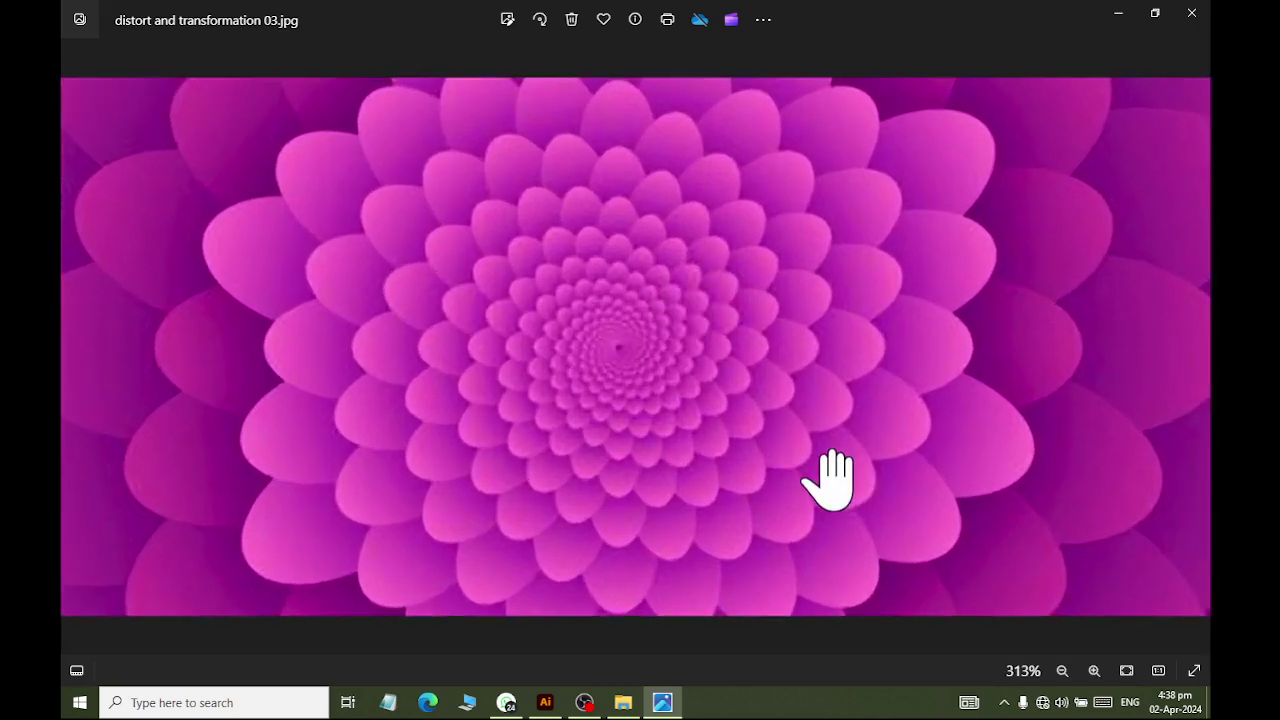
scroll(830, 480, down, 3)
click(1191, 13)
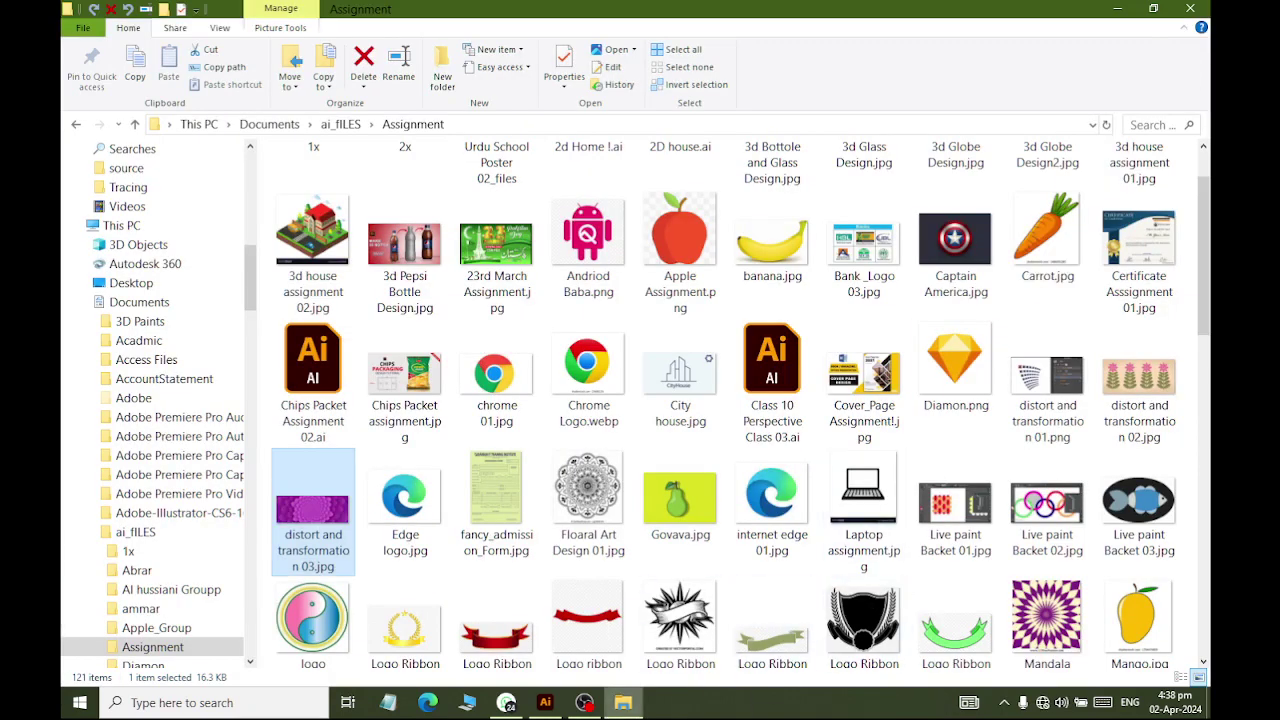